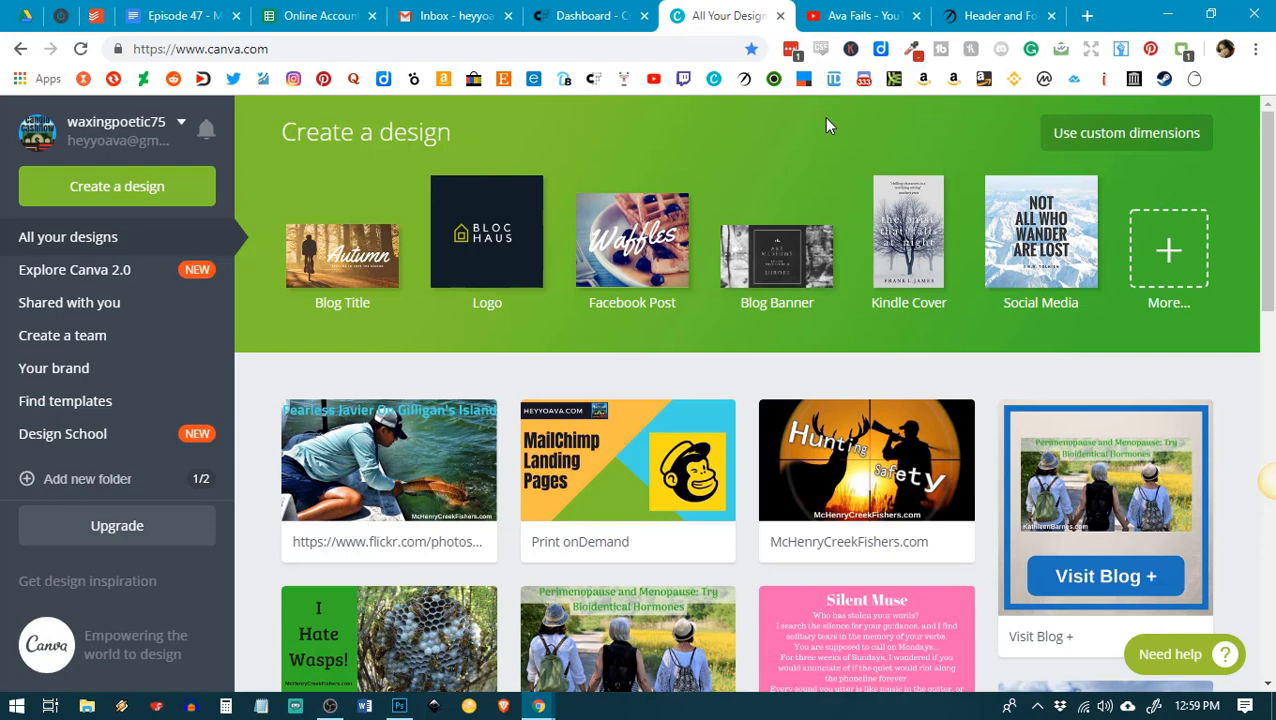
- Enter a custom design size of 4000 px wide by 5000 px high
{"action": "left_click", "coordinate": [1062, 143]}
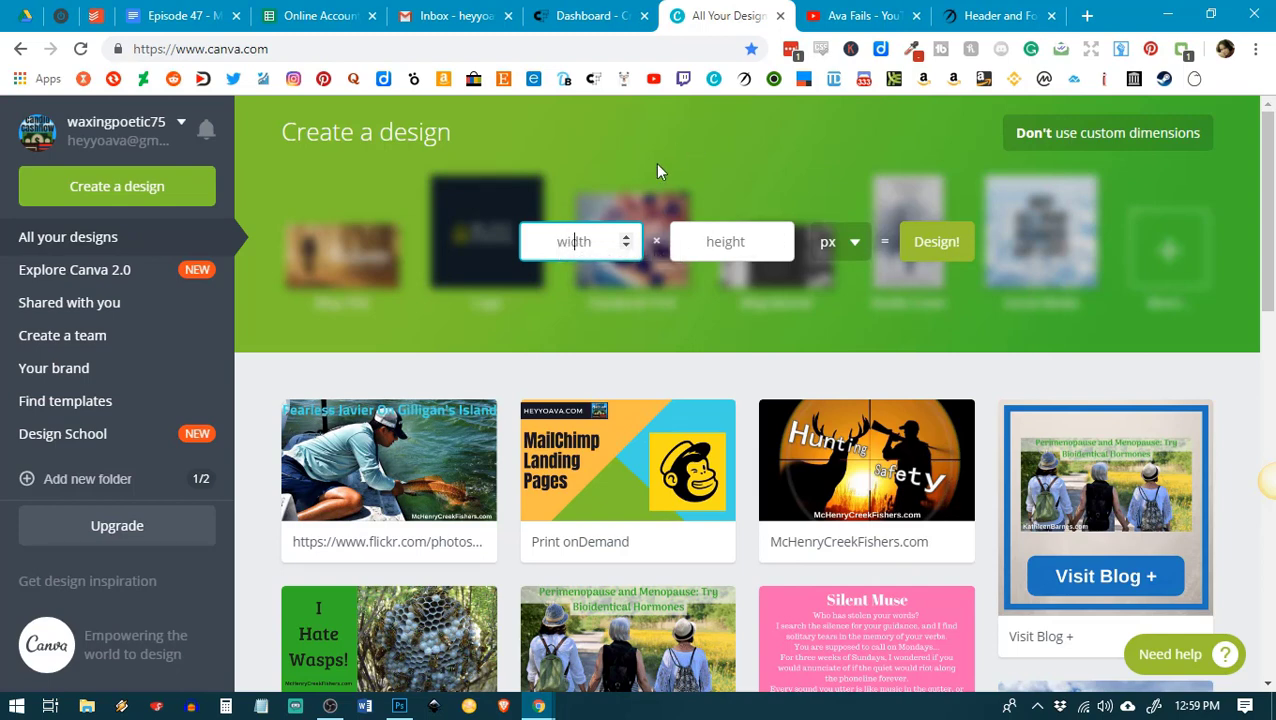
{"action": "type", "text": "4000"}
{"action": "left_click", "coordinate": [718, 232]}
{"action": "type", "text": "5"}
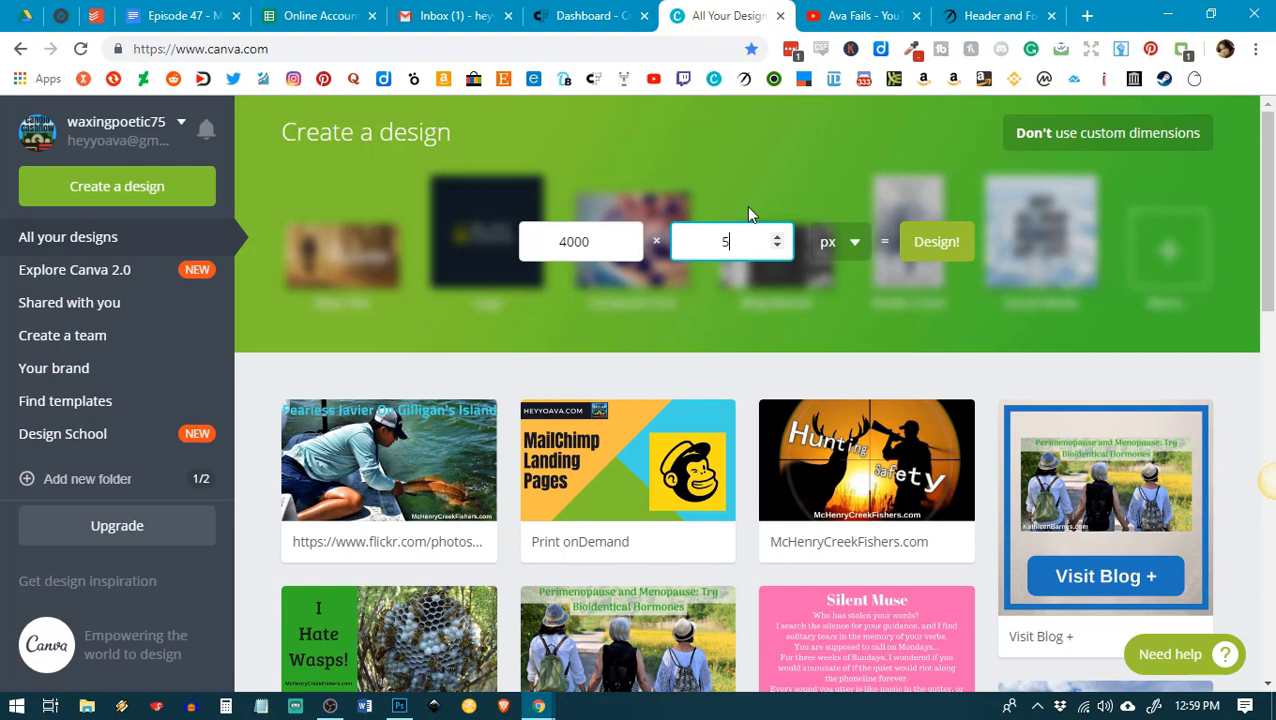
{"action": "type", "text": "000"}
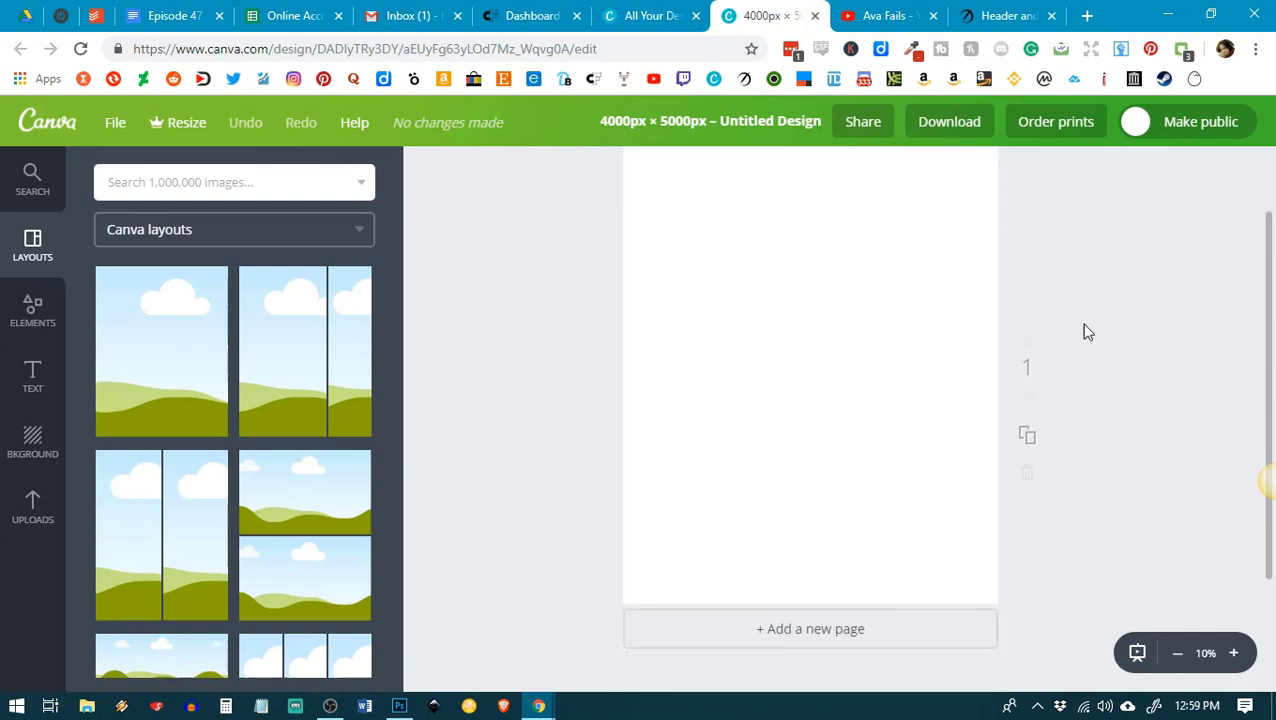
- Fill the page background with the black swatch from the Background panel
{"action": "left_click", "coordinate": [33, 450]}
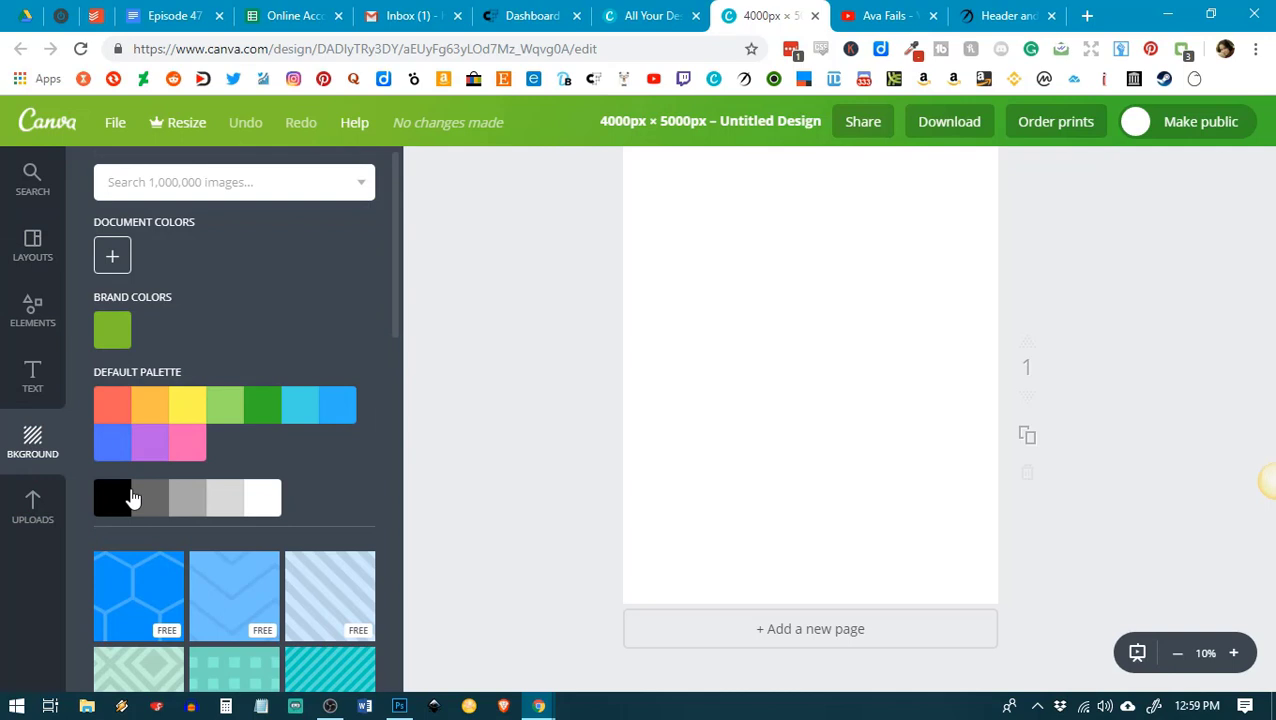
{"action": "left_click", "coordinate": [110, 504]}
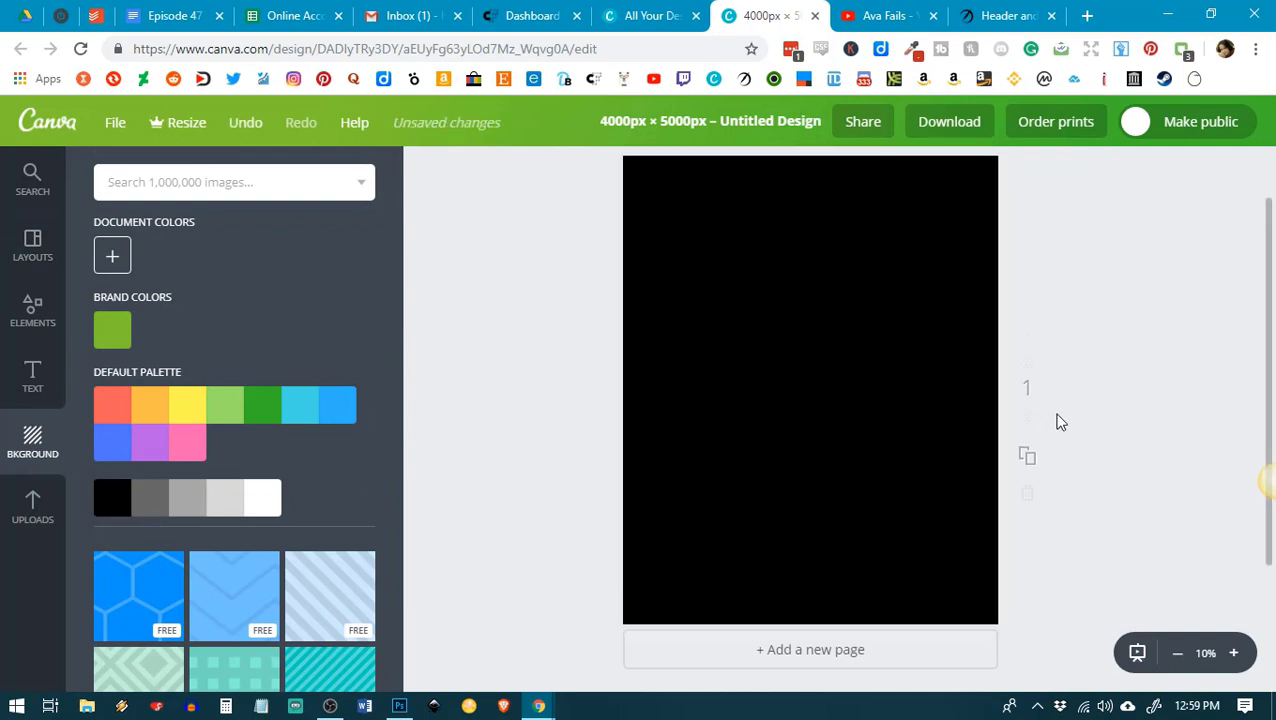
{"action": "scroll", "coordinate": [1087, 412], "scroll_direction": "up", "scroll_amount": 1}
{"action": "scroll", "coordinate": [1119, 404], "scroll_direction": "down", "scroll_amount": 2}
{"action": "scroll", "coordinate": [1120, 404], "scroll_direction": "up", "scroll_amount": 1}
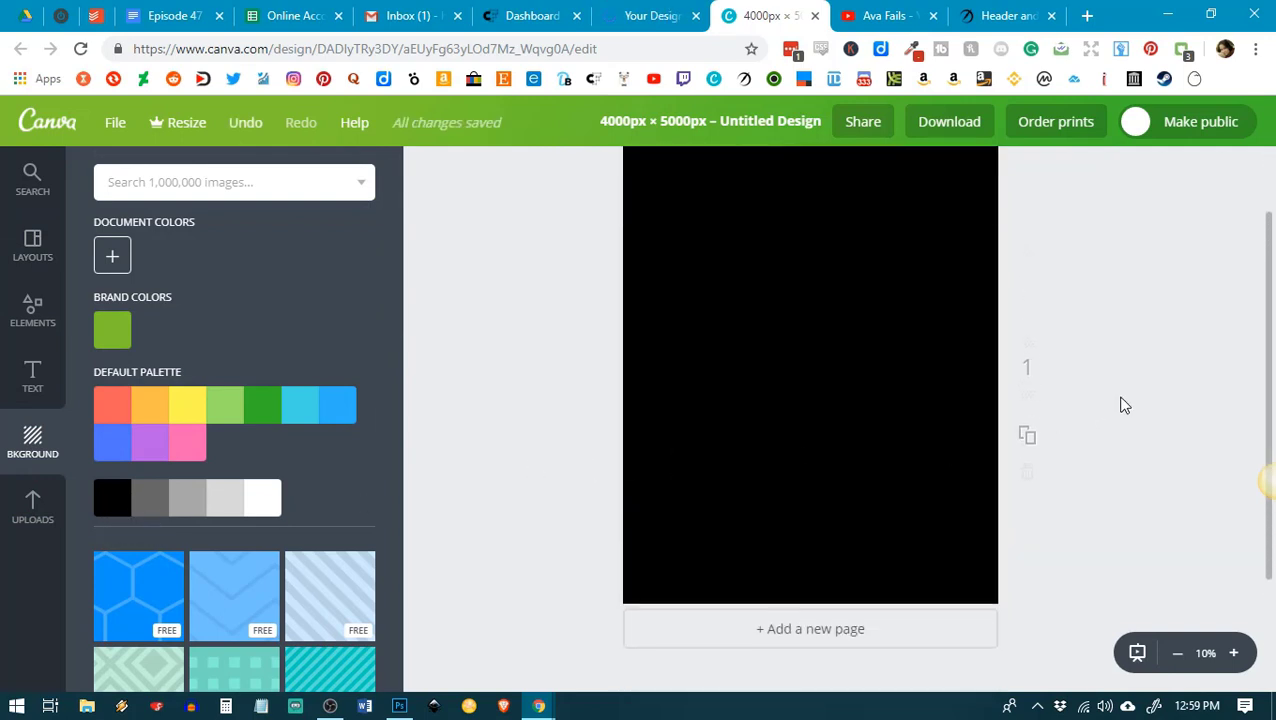
{"action": "scroll", "coordinate": [1122, 404], "scroll_direction": "up", "scroll_amount": 1}
{"action": "scroll", "coordinate": [1120, 404], "scroll_direction": "down", "scroll_amount": 1}
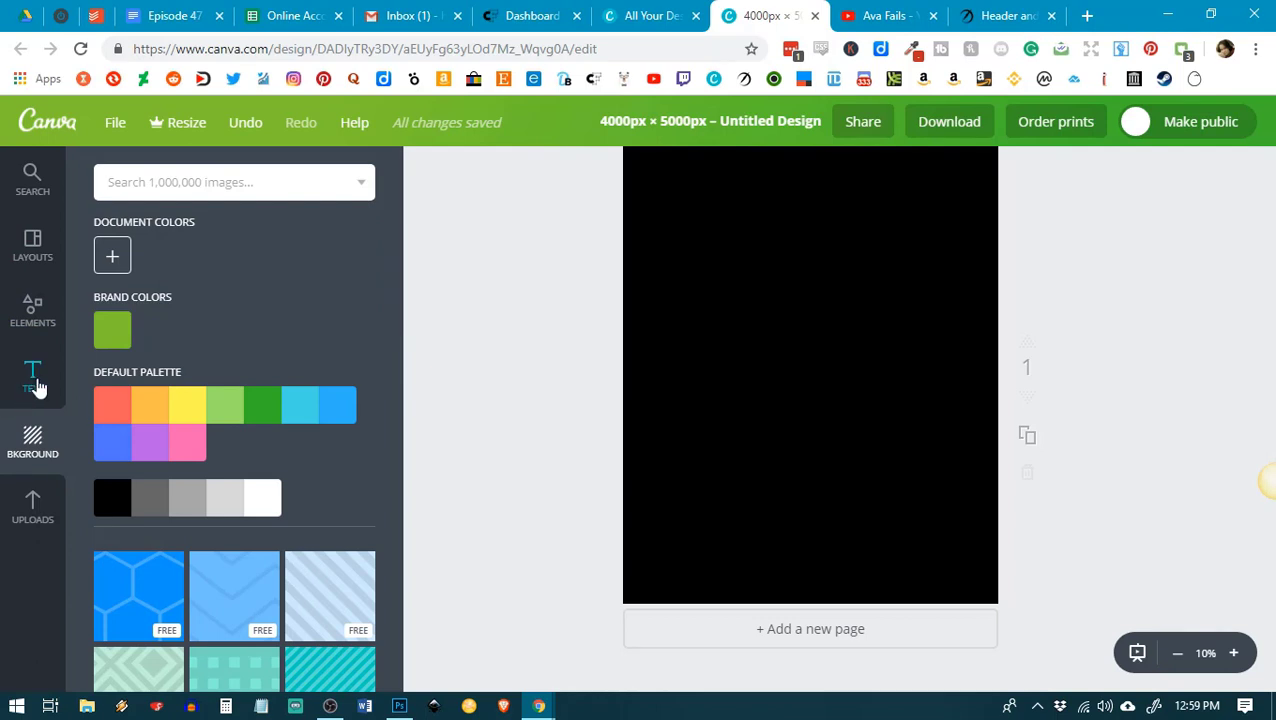
- Browse the text templates and place the Congrats!/Class of 2021 graduation combination
{"action": "left_click", "coordinate": [36, 386]}
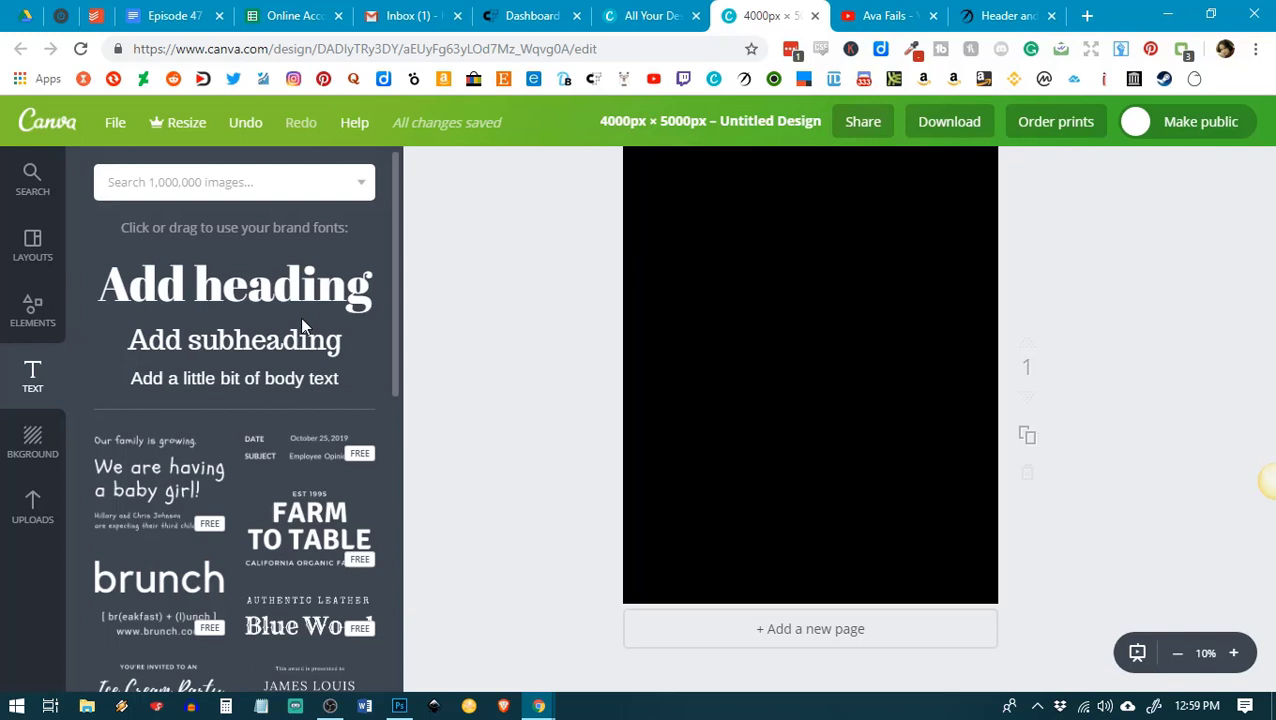
{"action": "scroll", "coordinate": [300, 317], "scroll_direction": "down", "scroll_amount": 3}
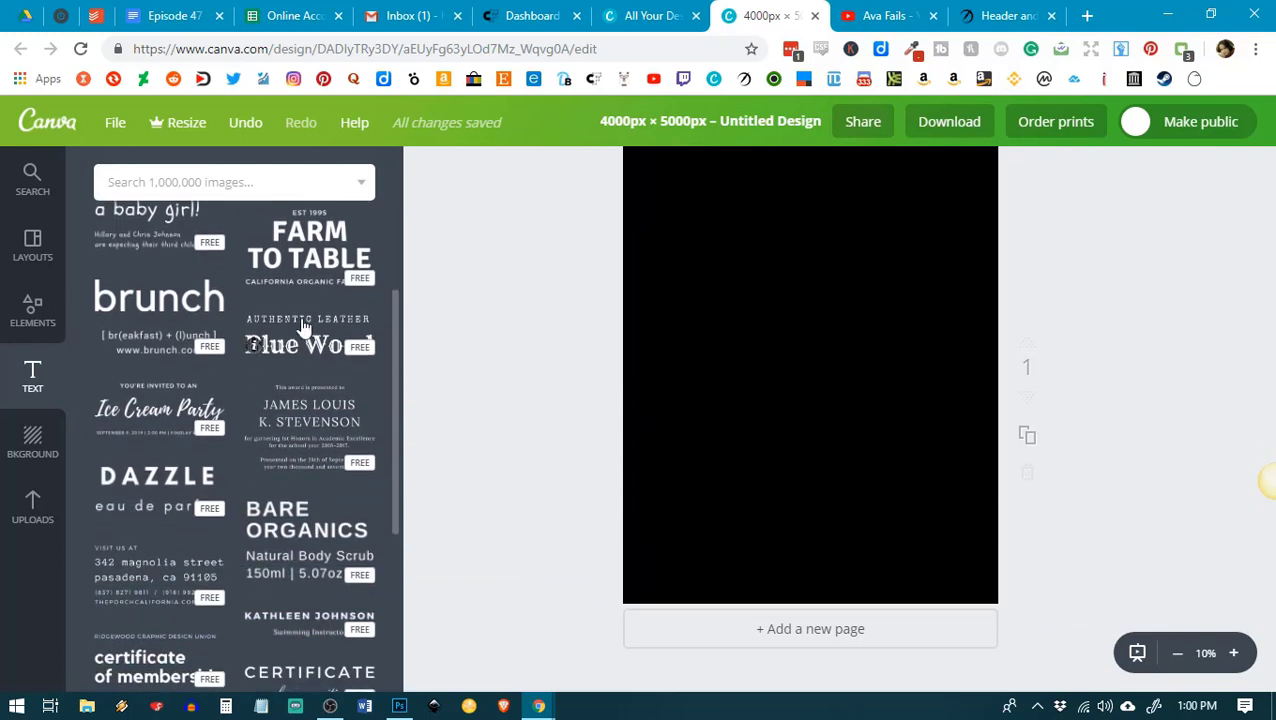
{"action": "scroll", "coordinate": [300, 560], "scroll_direction": "down", "scroll_amount": 5}
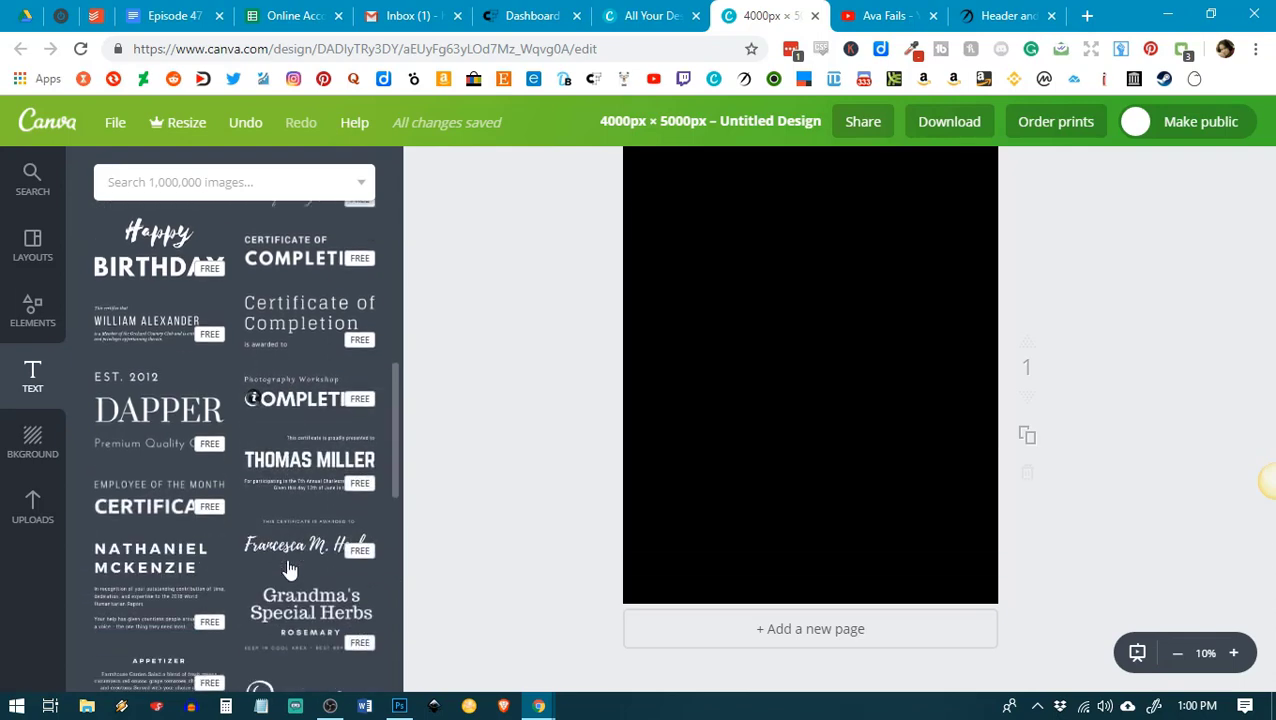
{"action": "scroll", "coordinate": [288, 568], "scroll_direction": "down", "scroll_amount": 8}
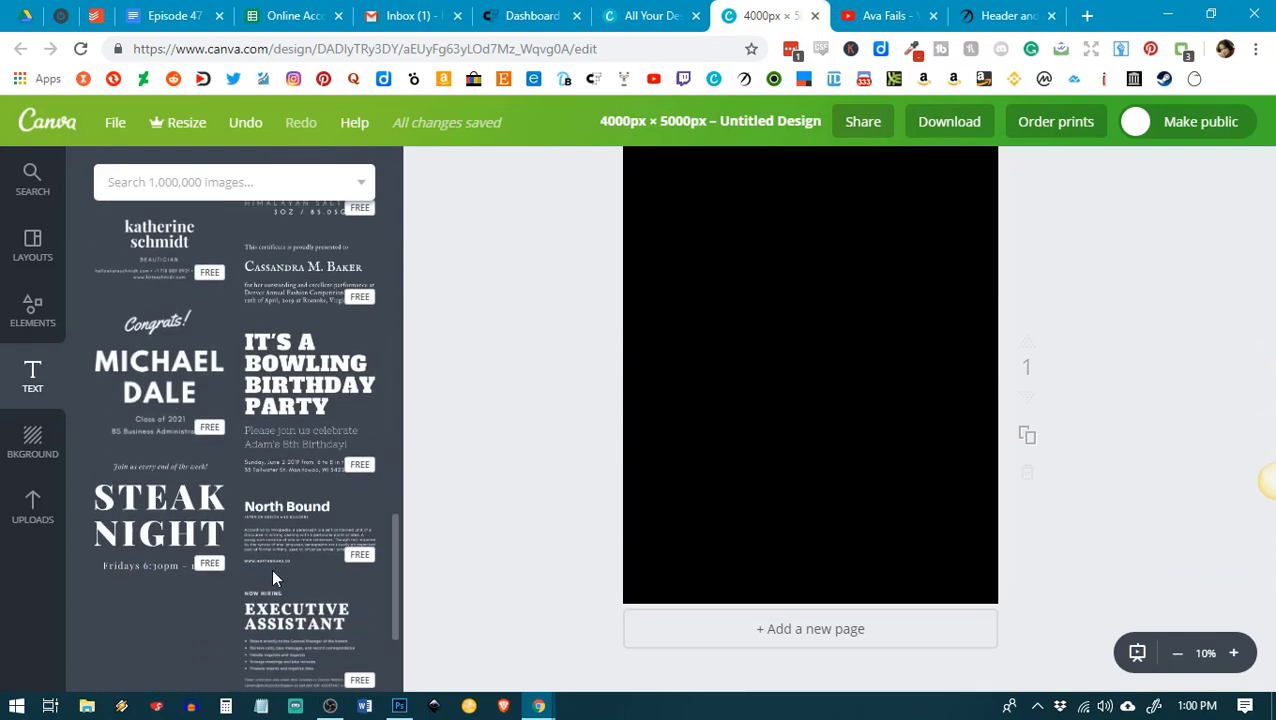
{"action": "scroll", "coordinate": [272, 576], "scroll_direction": "down", "scroll_amount": 2}
{"action": "scroll", "coordinate": [272, 576], "scroll_direction": "up", "scroll_amount": 3}
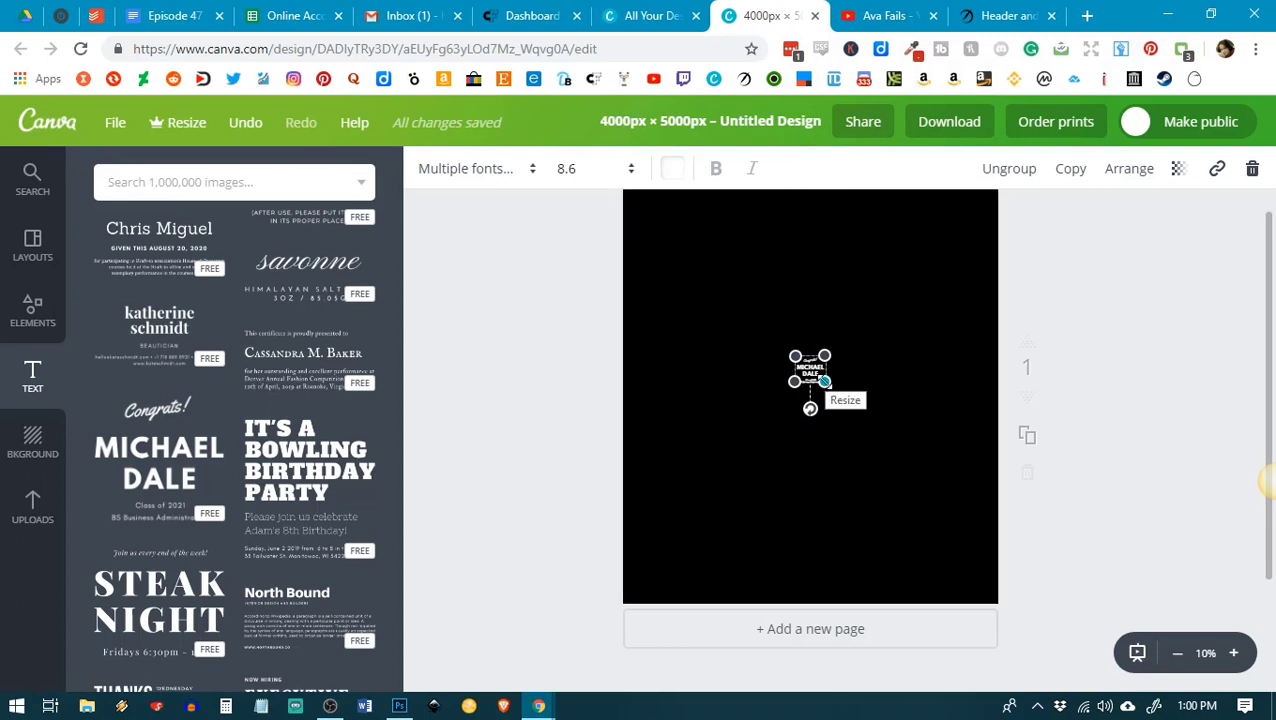
- Drag the template's corner handles to enlarge it across the page width
{"action": "left_click_drag", "start_coordinate": [824, 381], "coordinate": [949, 519]}
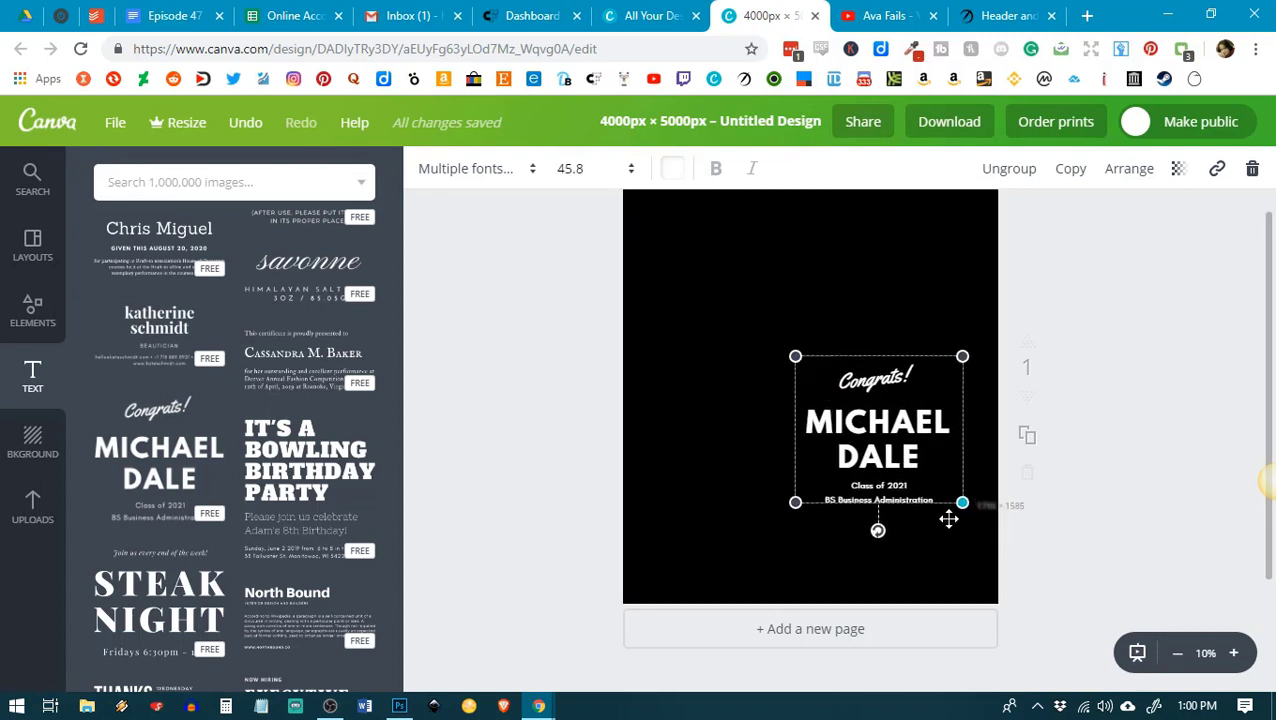
{"action": "left_click_drag", "start_coordinate": [795, 356], "coordinate": [664, 246]}
{"action": "scroll", "coordinate": [1190, 398], "scroll_direction": "up", "scroll_amount": 2}
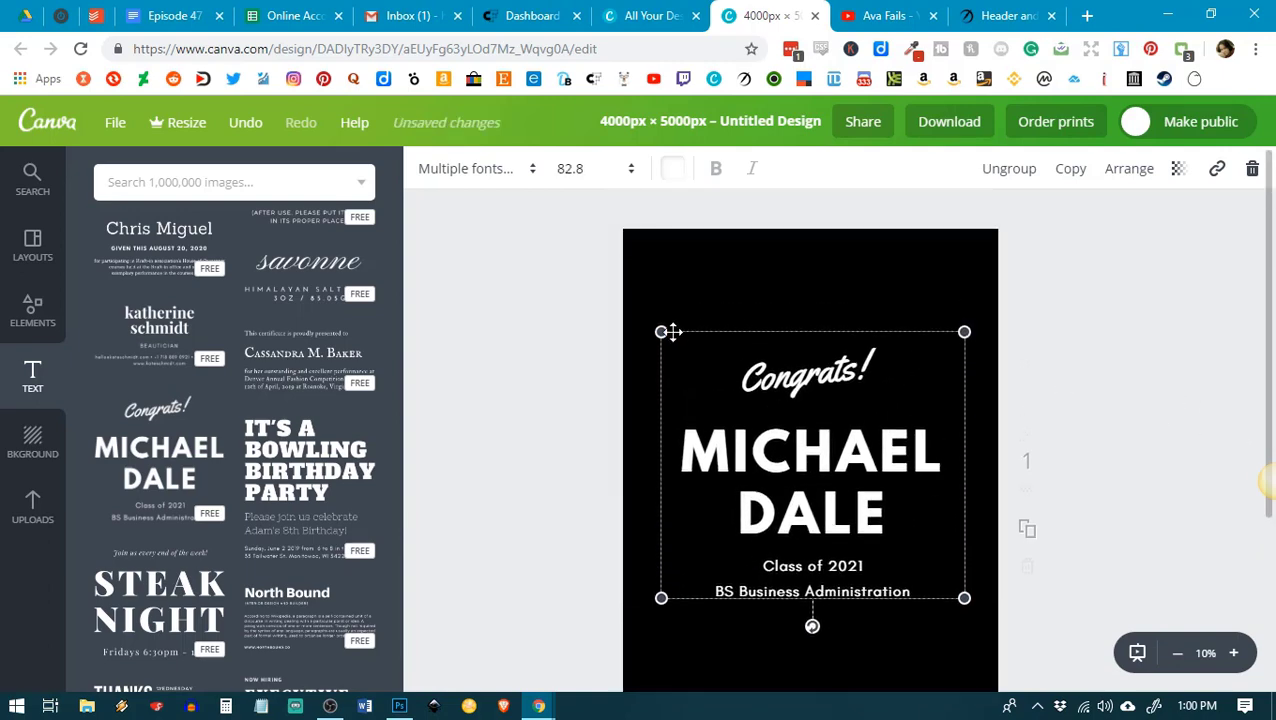
{"action": "left_click_drag", "start_coordinate": [668, 333], "coordinate": [621, 296]}
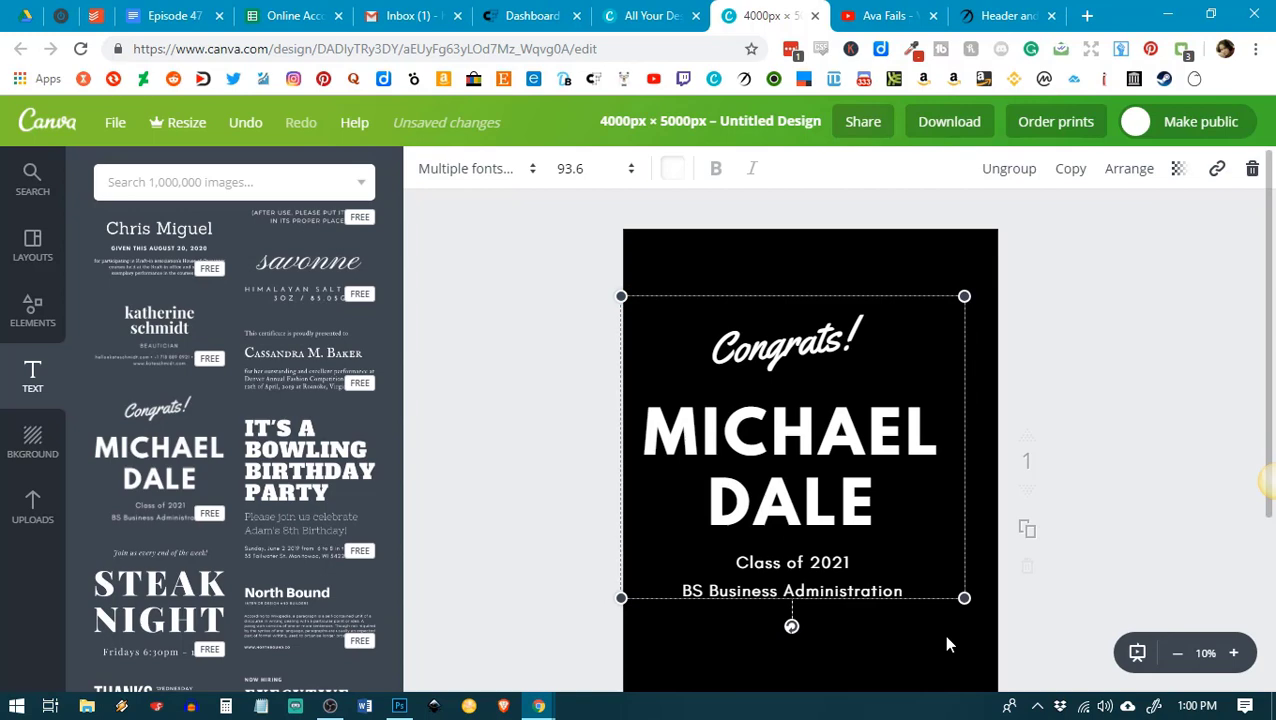
{"action": "left_click_drag", "start_coordinate": [963, 598], "coordinate": [995, 638]}
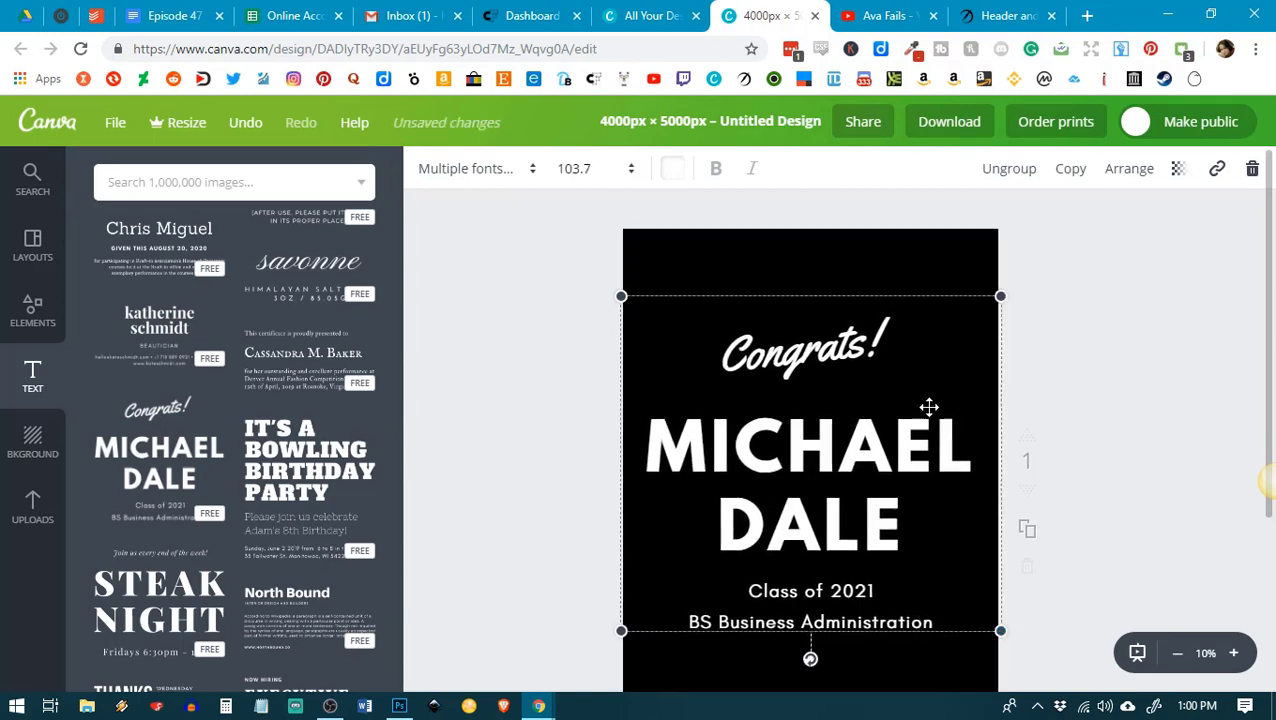
- Delete the Class of 2021 lines and the Congrats! heading text
{"action": "left_click", "coordinate": [826, 591]}
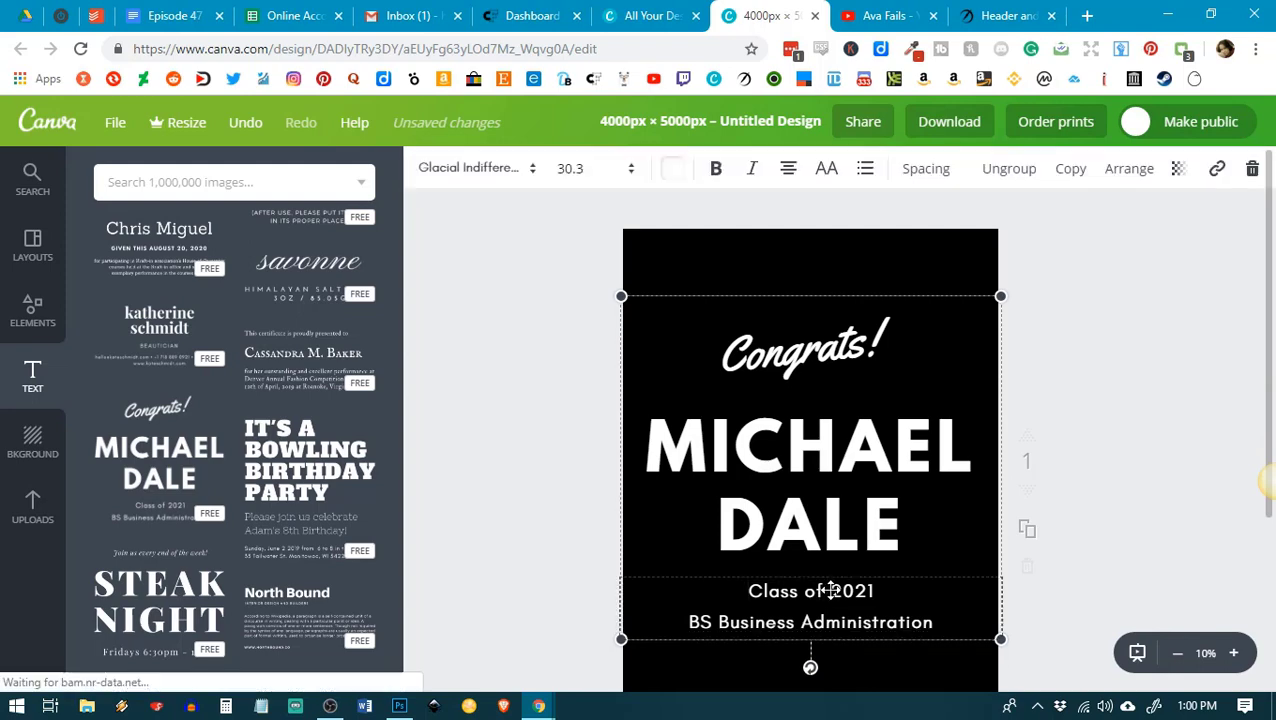
{"action": "left_click_drag", "start_coordinate": [746, 591], "coordinate": [934, 622]}
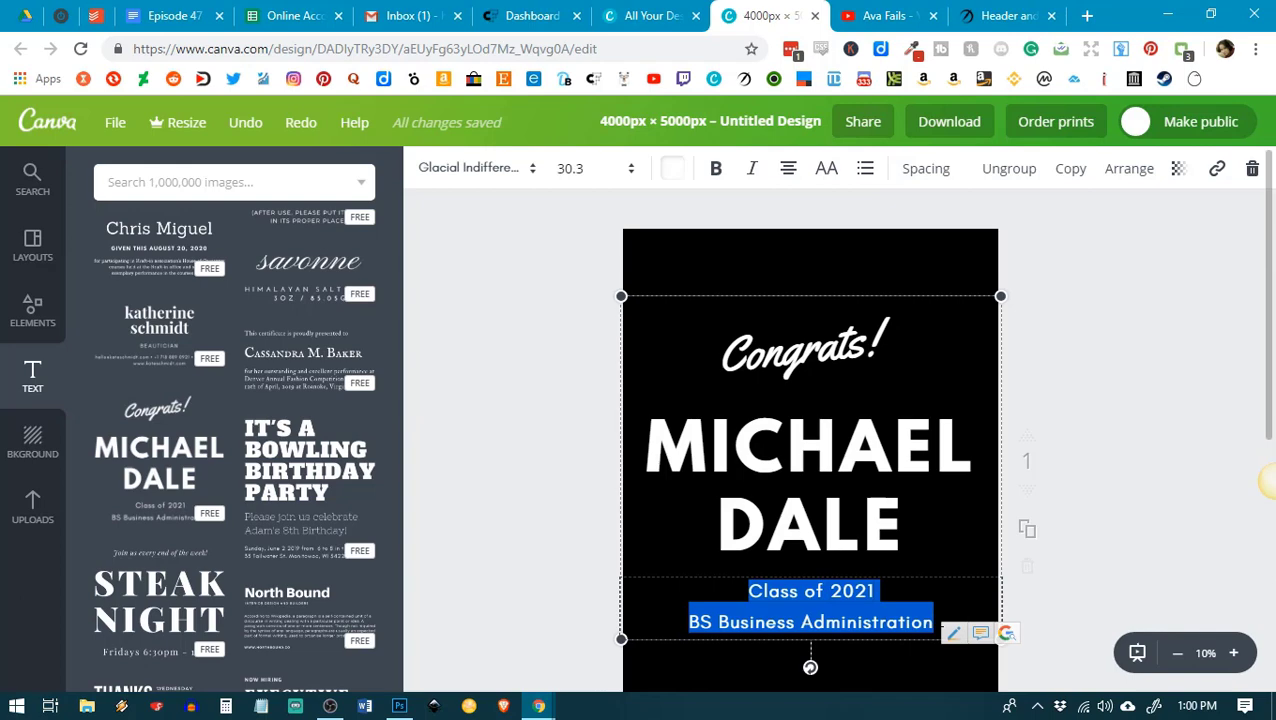
{"action": "key", "text": "BackSpace"}
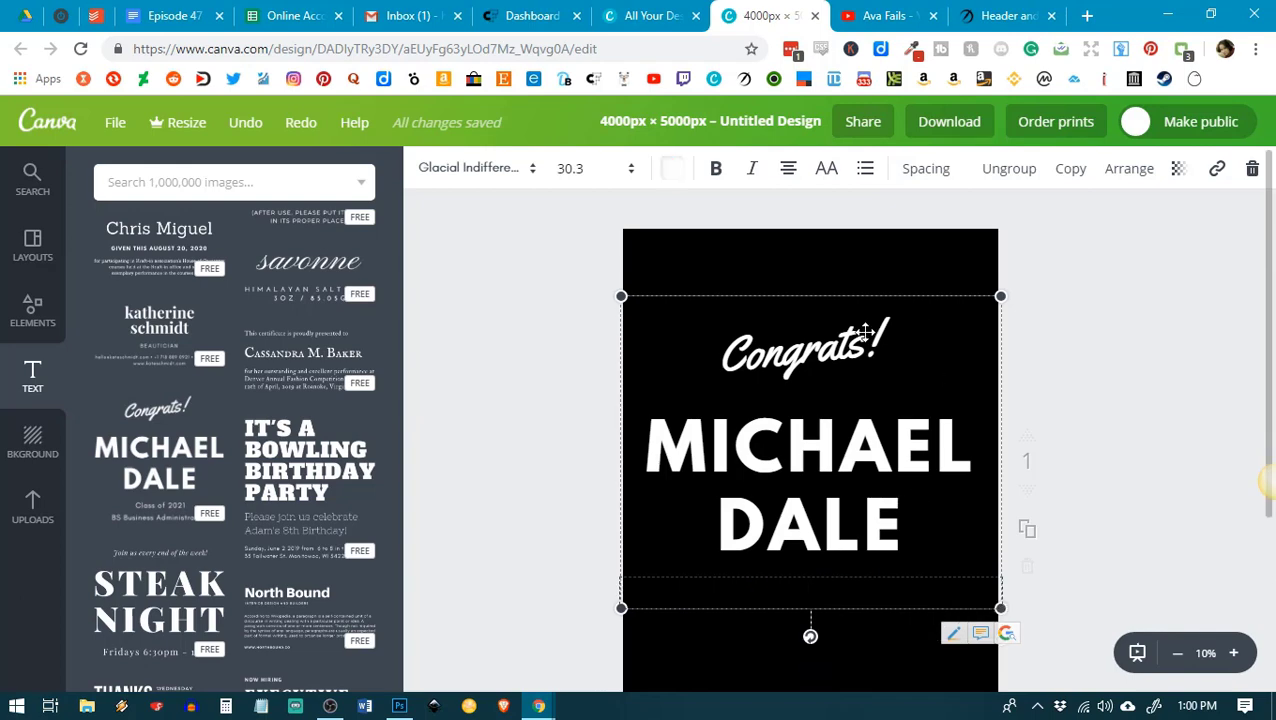
{"action": "left_click", "coordinate": [811, 345]}
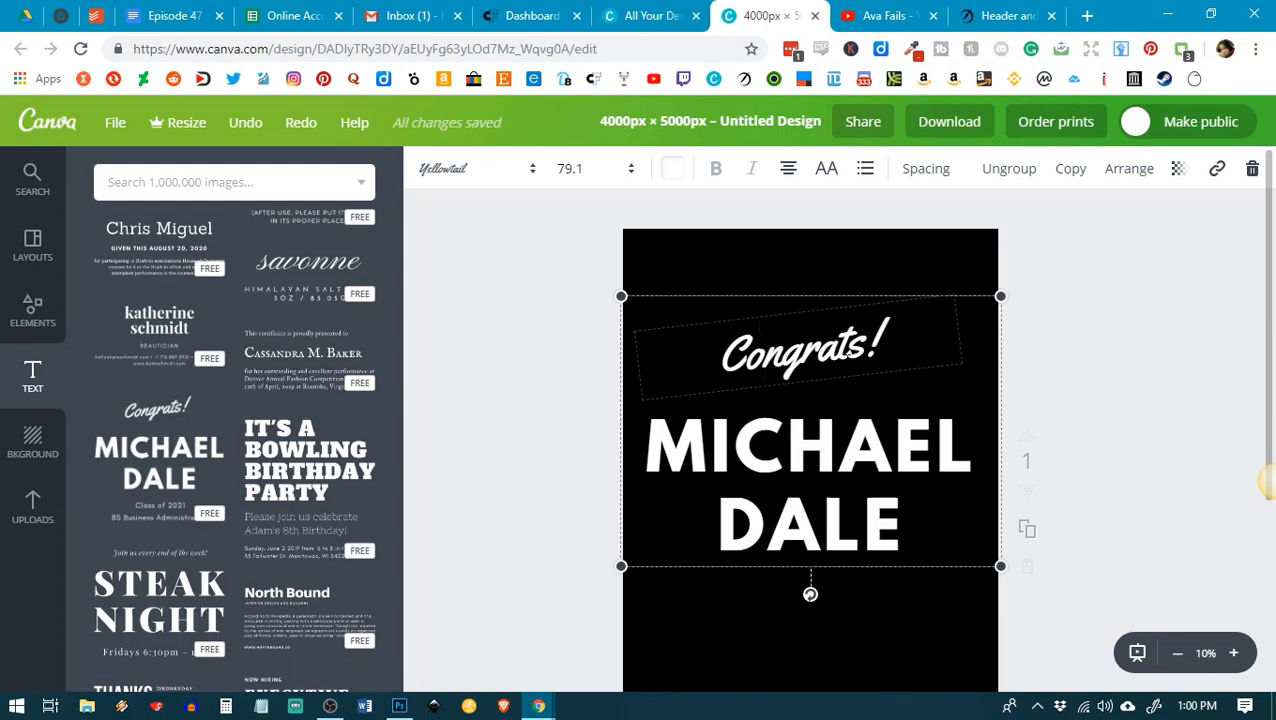
{"action": "key", "text": "BackSpace"}
{"action": "key", "text": "Delete"}
{"action": "key", "text": "Delete"}
{"action": "key", "text": "Delete"}
{"action": "key", "text": "Delete"}
{"action": "key", "text": "Delete"}
{"action": "key", "text": "Delete"}
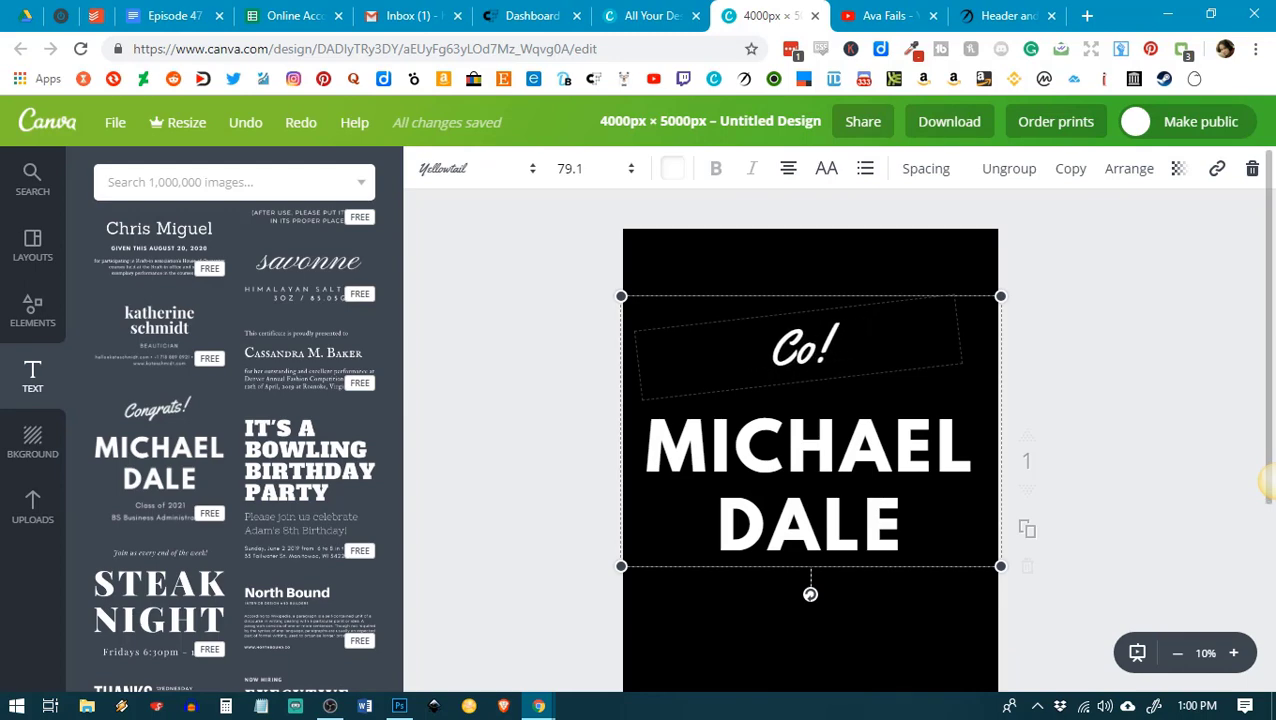
{"action": "key", "text": "ctrl+a"}
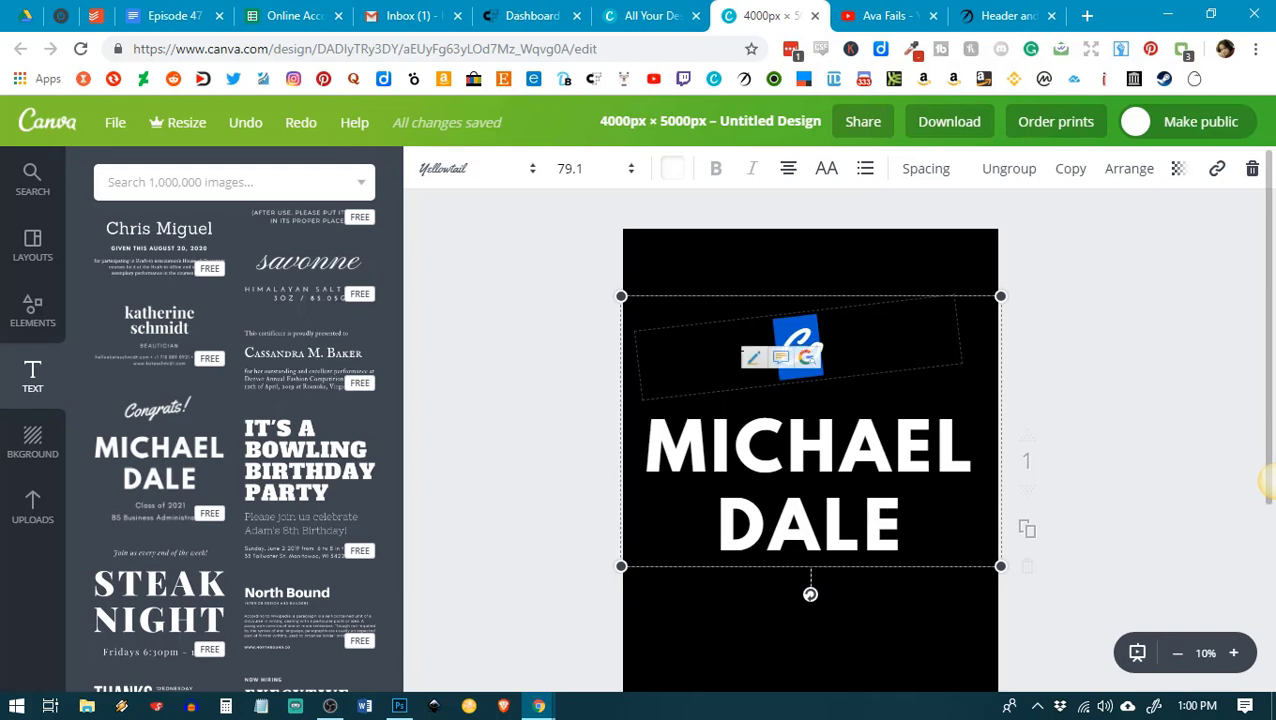
{"action": "key", "text": "BackSpace"}
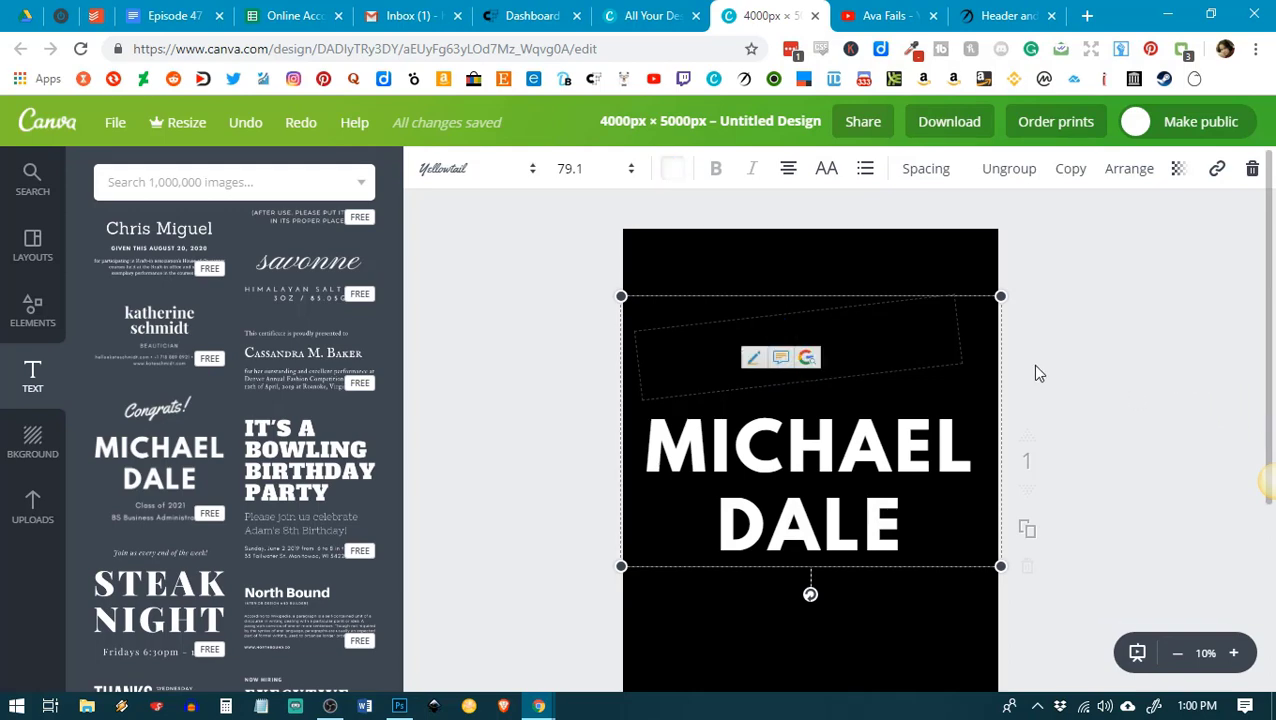
- Remove the empty heading box and retype the big name as 'GOT' / 'MILK' on two lines
{"action": "left_click", "coordinate": [901, 537]}
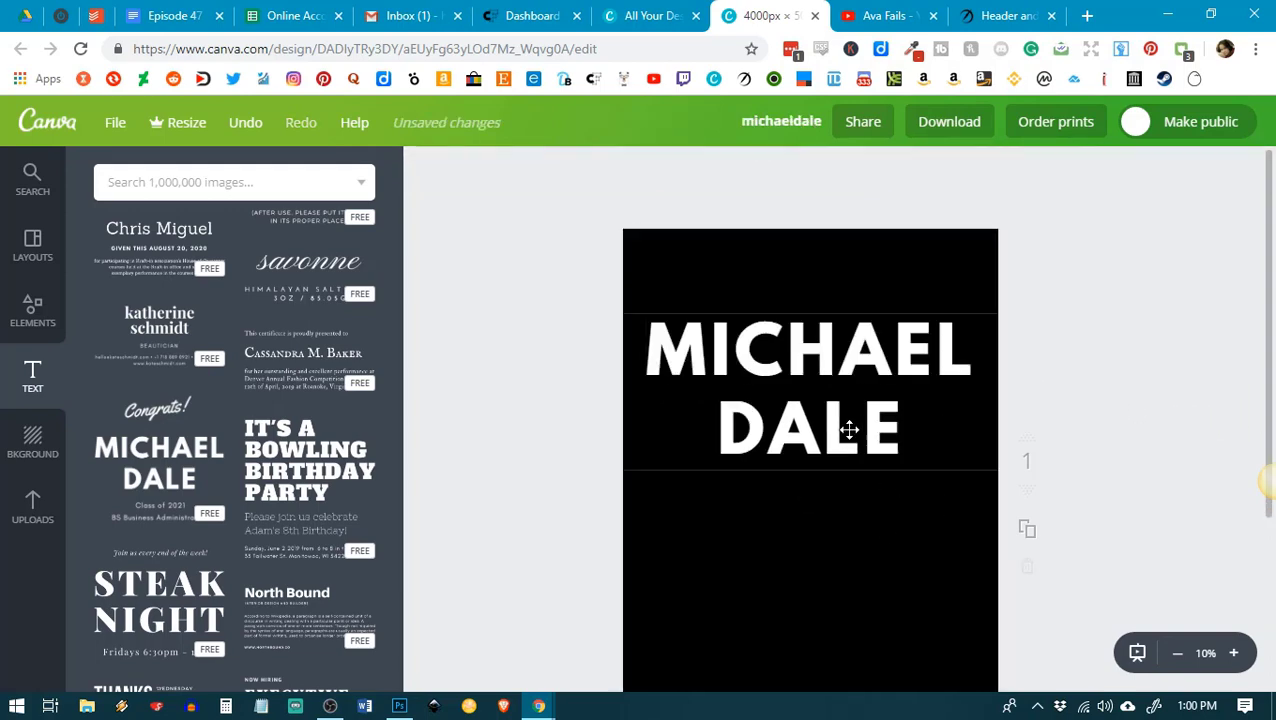
{"action": "key", "text": "ctrl+a"}
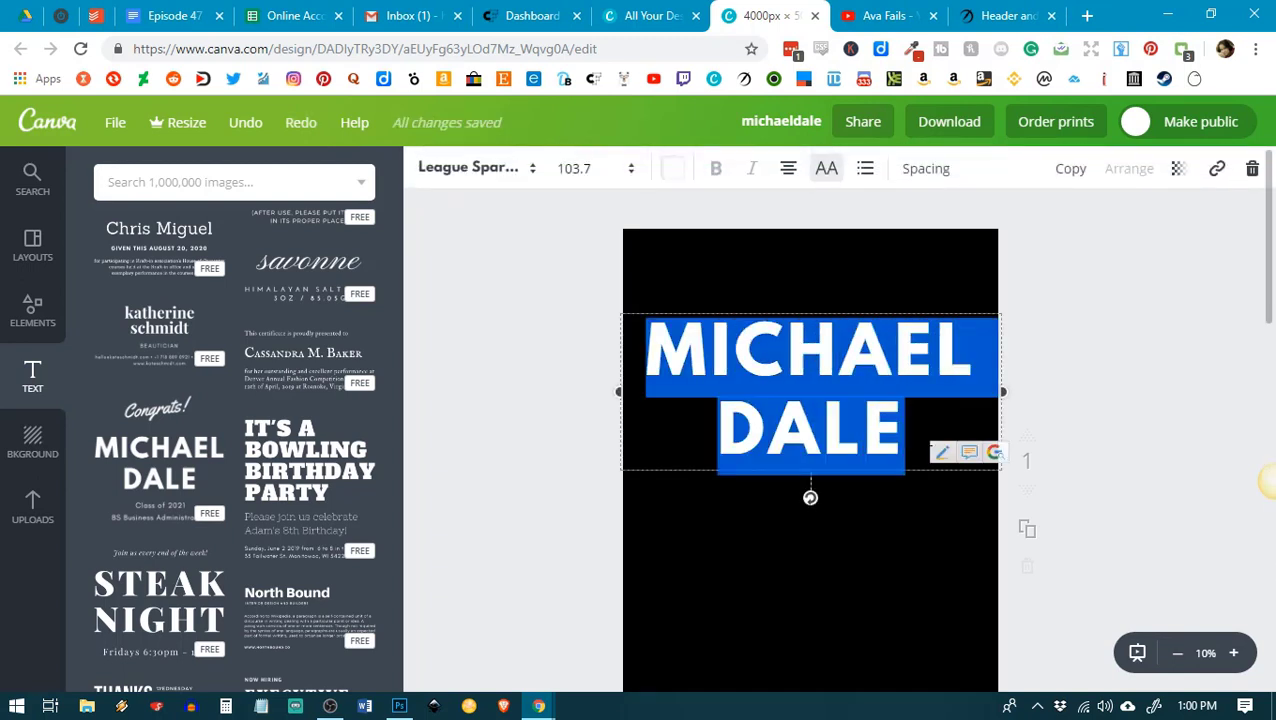
{"action": "type", "text": "GOT"}
{"action": "key", "text": "Return"}
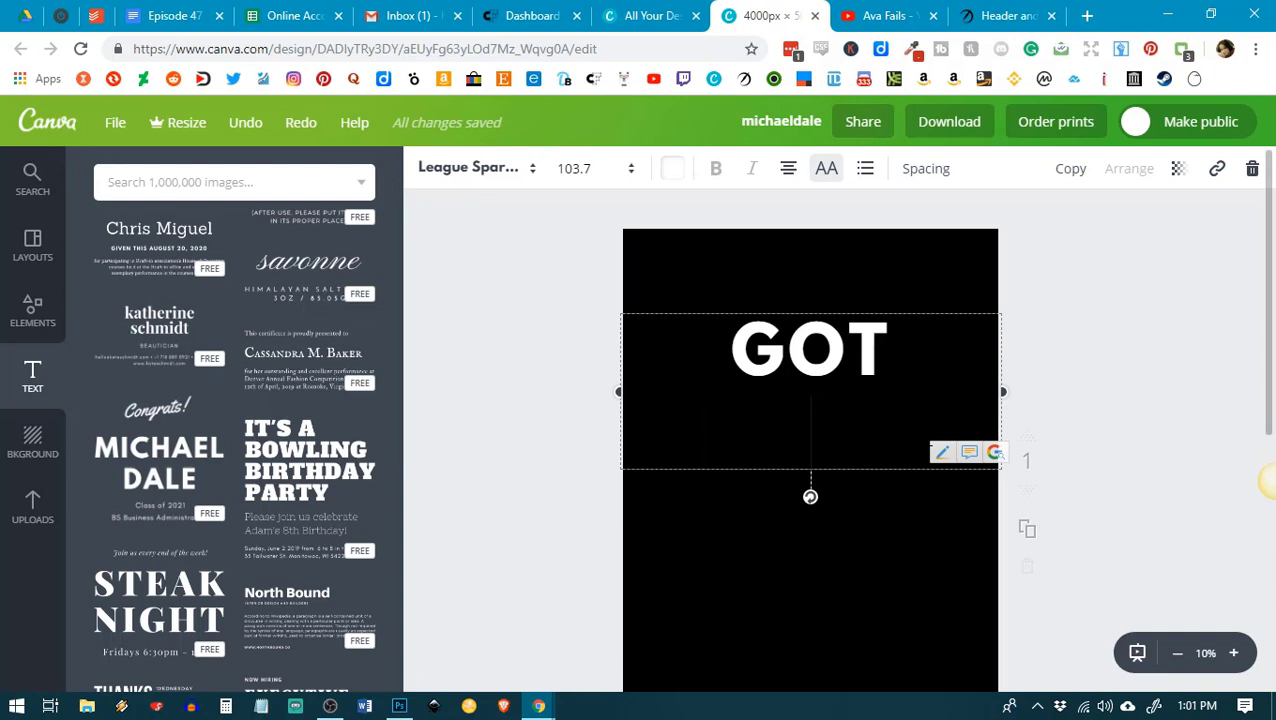
{"action": "type", "text": "MILK"}
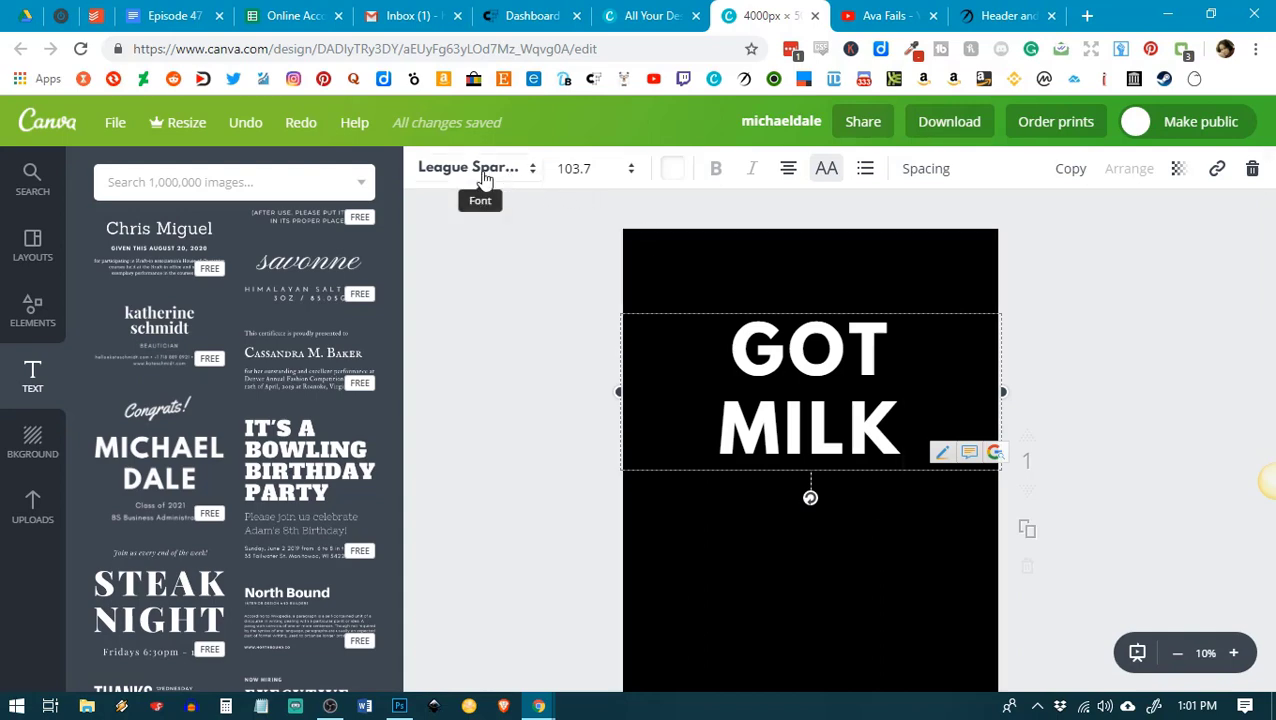
- Check the font list but keep League Spartan unchanged
{"action": "left_click", "coordinate": [483, 172]}
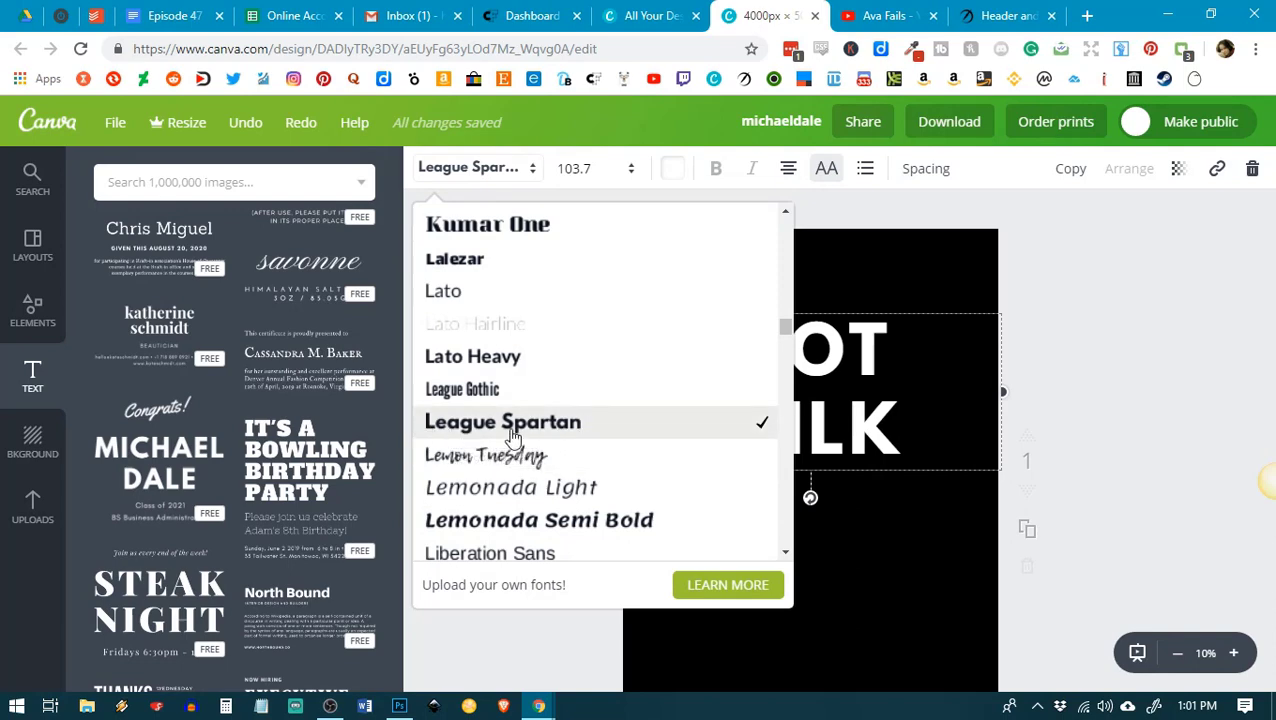
{"action": "left_click", "coordinate": [1143, 353]}
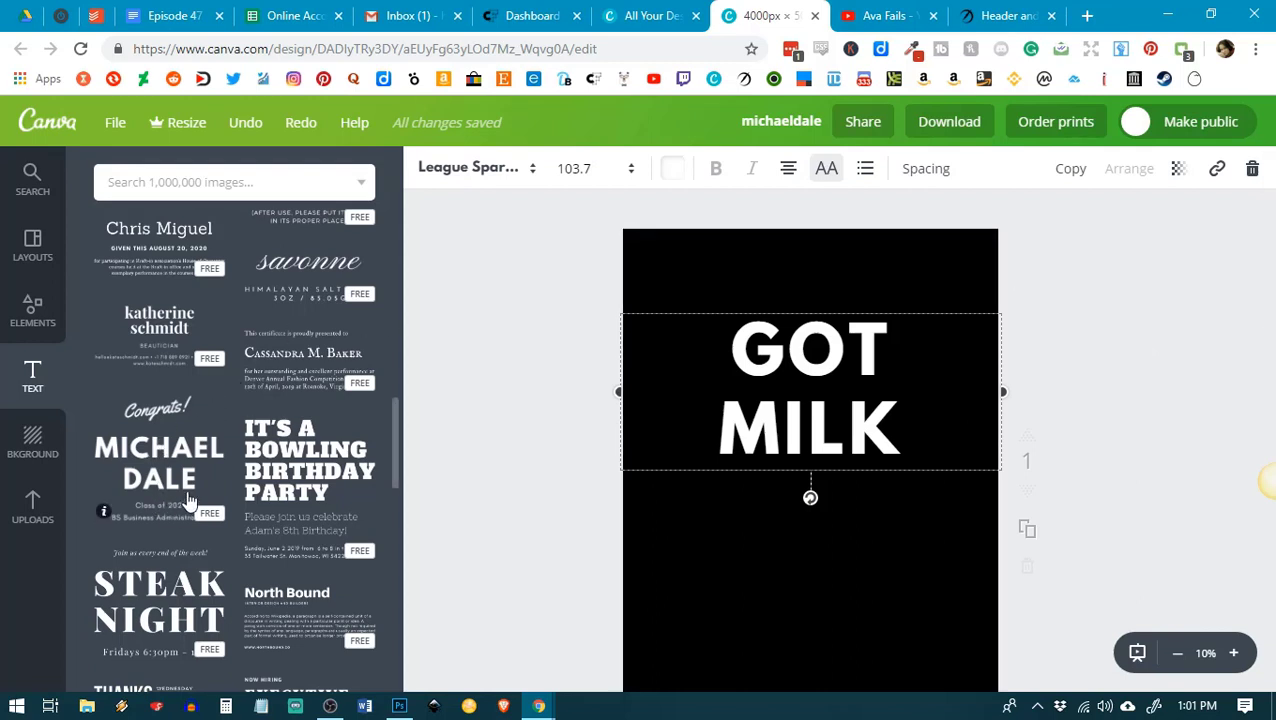
{"action": "scroll", "coordinate": [228, 512], "scroll_direction": "up", "scroll_amount": 3}
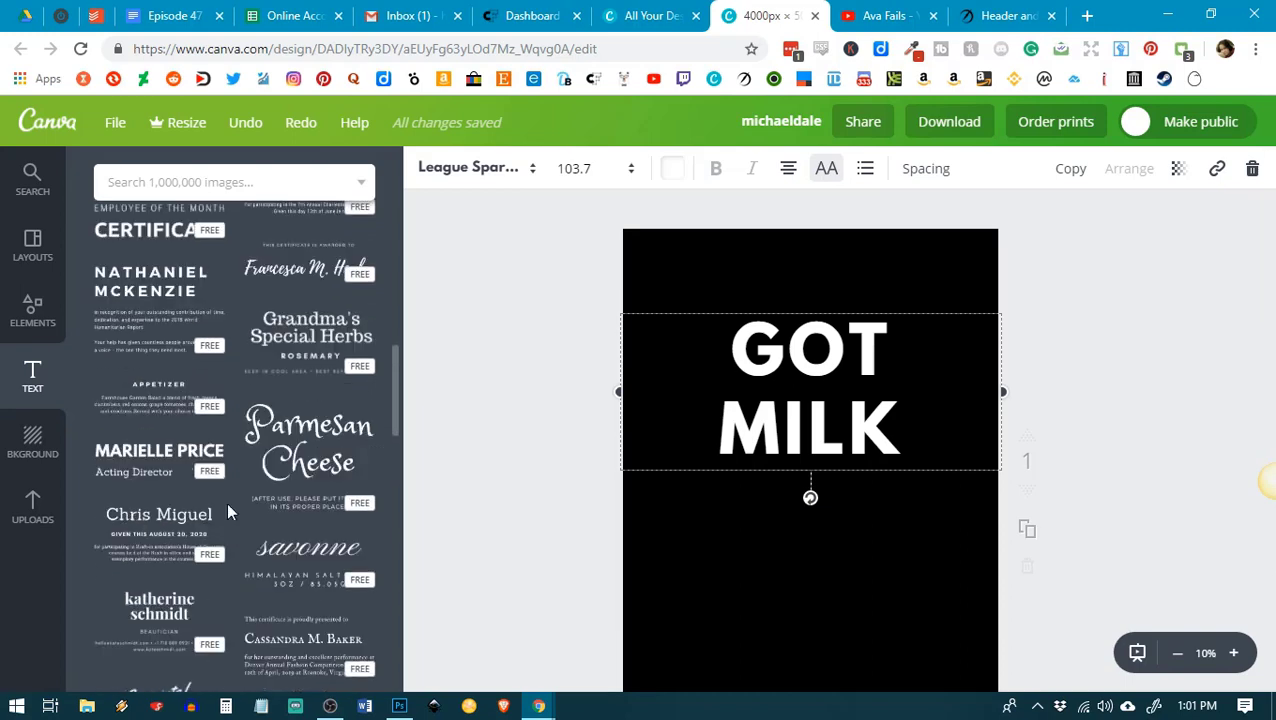
{"action": "scroll", "coordinate": [230, 502], "scroll_direction": "up", "scroll_amount": 5}
{"action": "scroll", "coordinate": [240, 498], "scroll_direction": "down", "scroll_amount": 2}
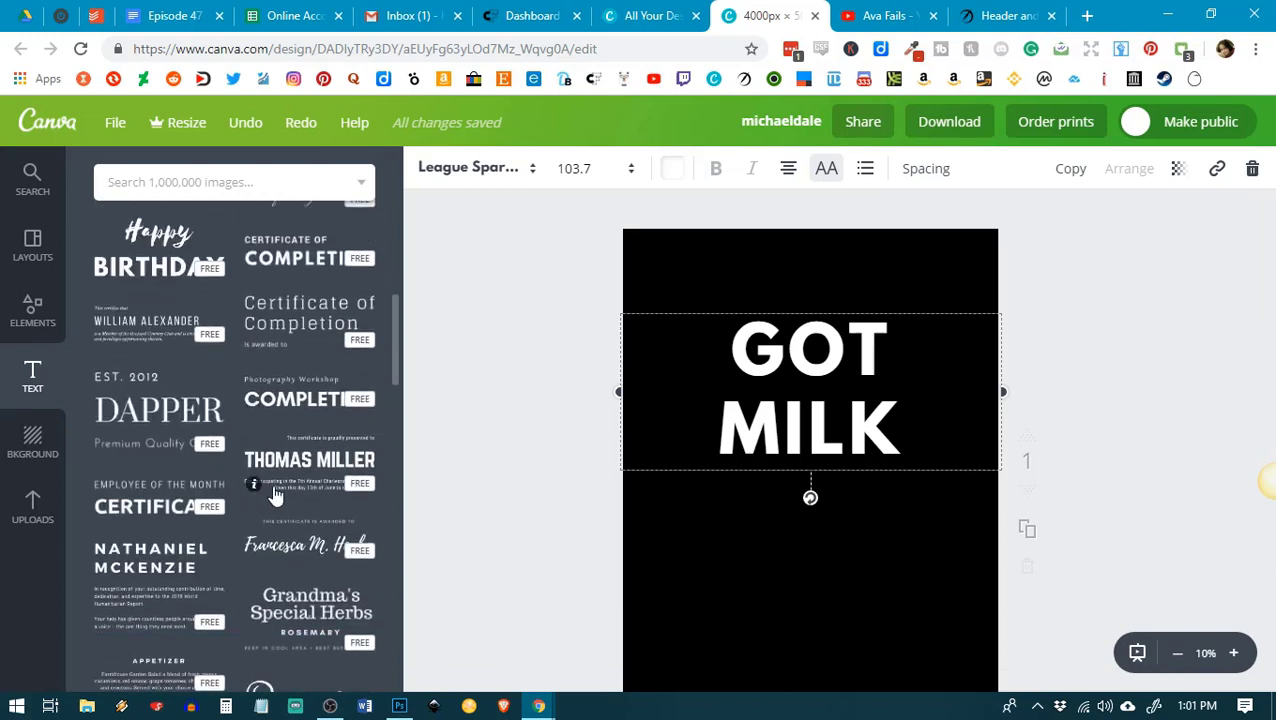
{"action": "scroll", "coordinate": [256, 372], "scroll_direction": "up", "scroll_amount": 3}
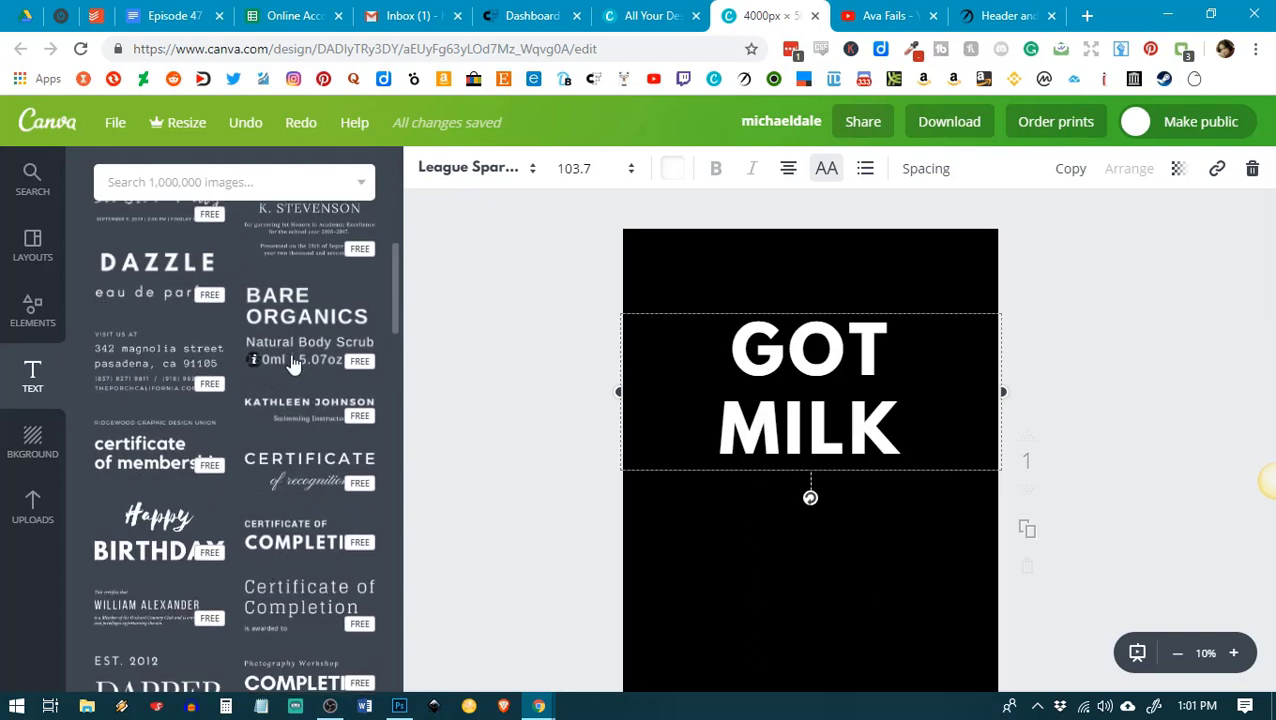
{"action": "scroll", "coordinate": [290, 362], "scroll_direction": "up", "scroll_amount": 5}
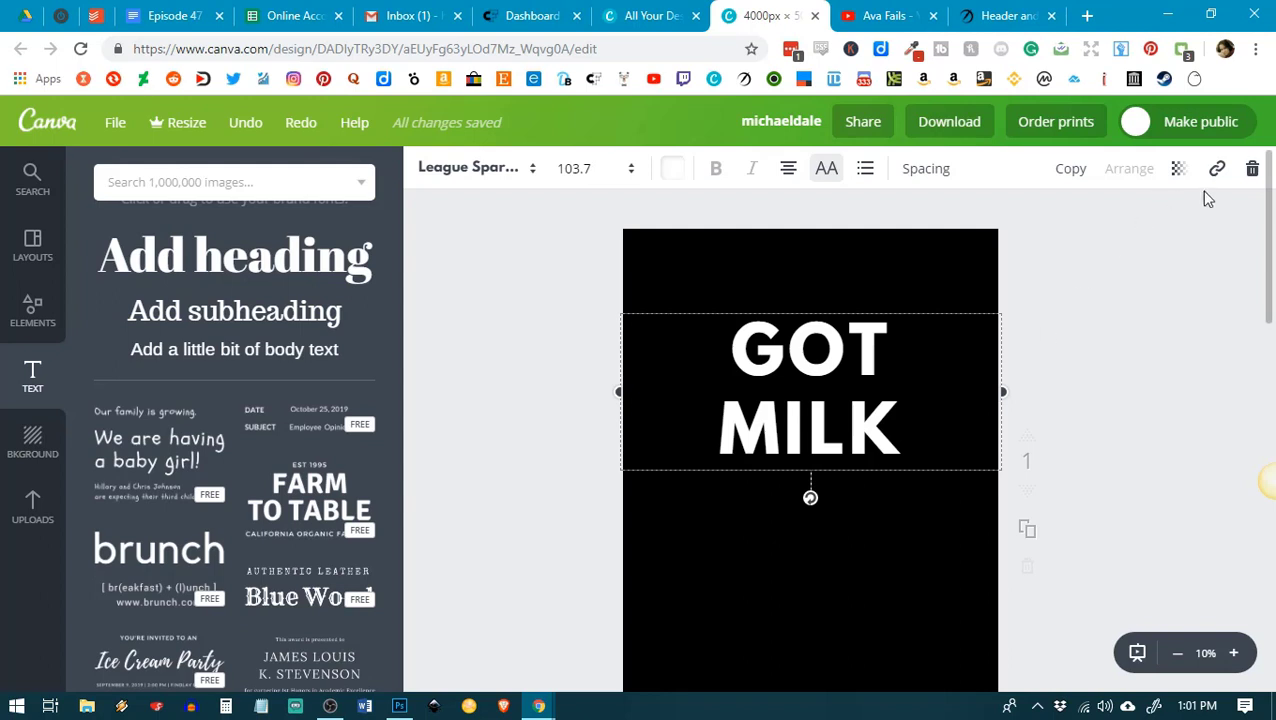
- Replace GOT MILK with the heading 'Don't Mine For Gold When You Can Sell Shovels', wrapped and centred
{"action": "left_click", "coordinate": [1251, 172]}
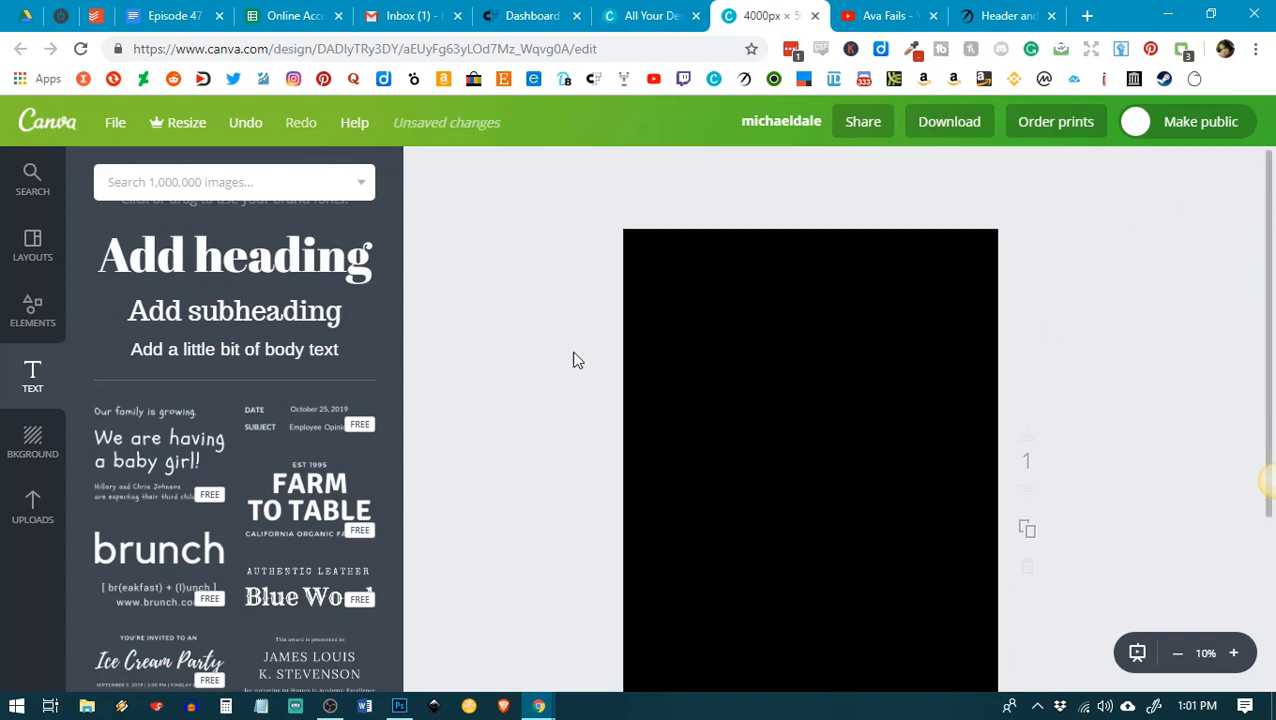
{"action": "scroll", "coordinate": [241, 283], "scroll_direction": "up", "scroll_amount": 1}
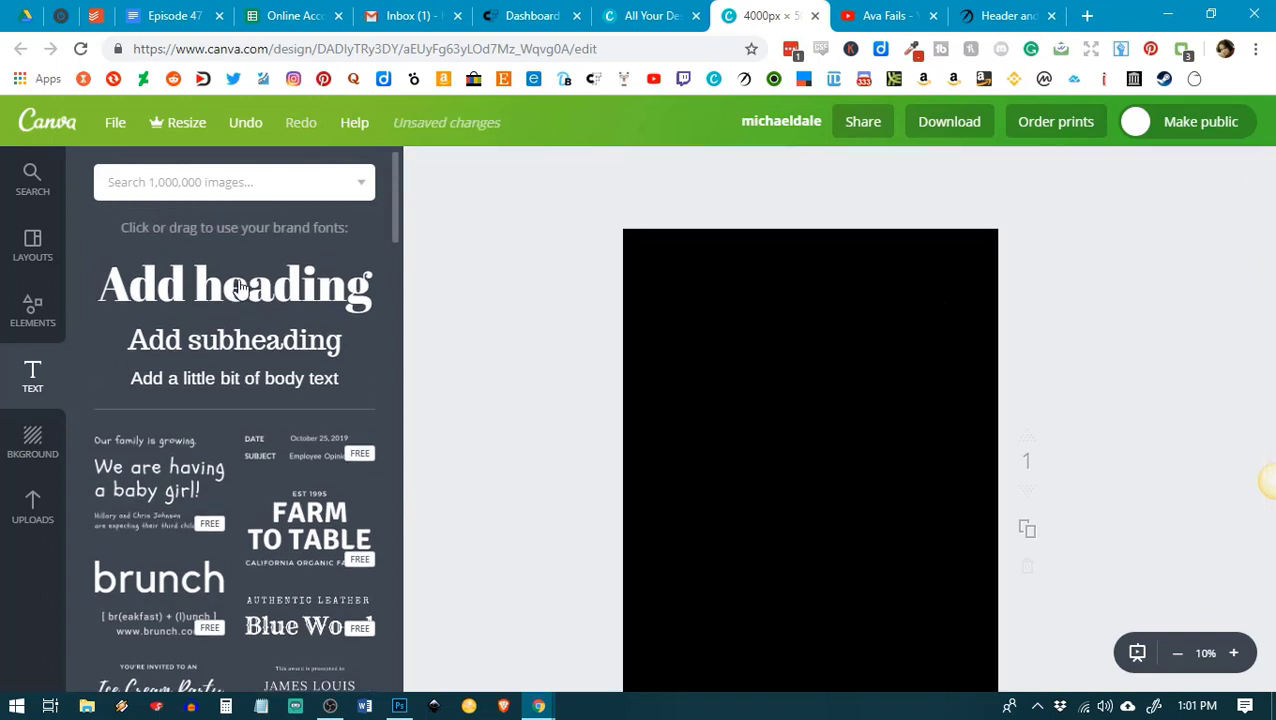
{"action": "left_click", "coordinate": [241, 287]}
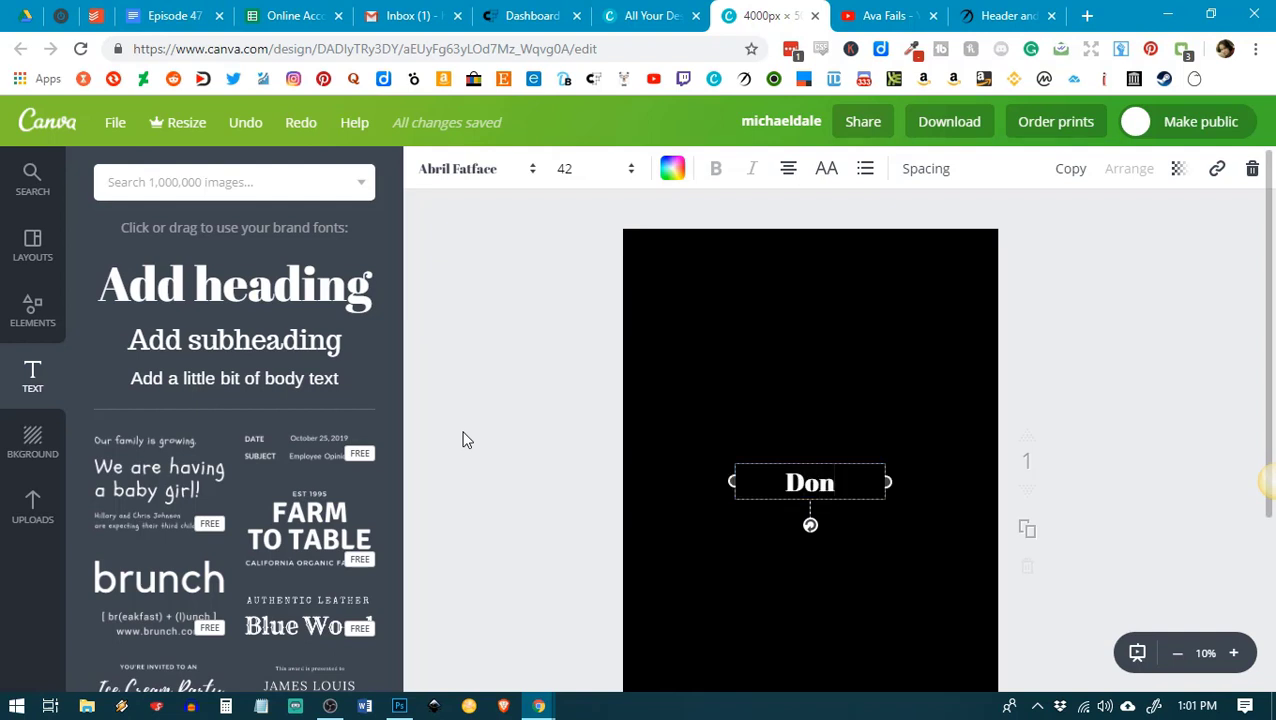
{"action": "type", "text": "'t"}
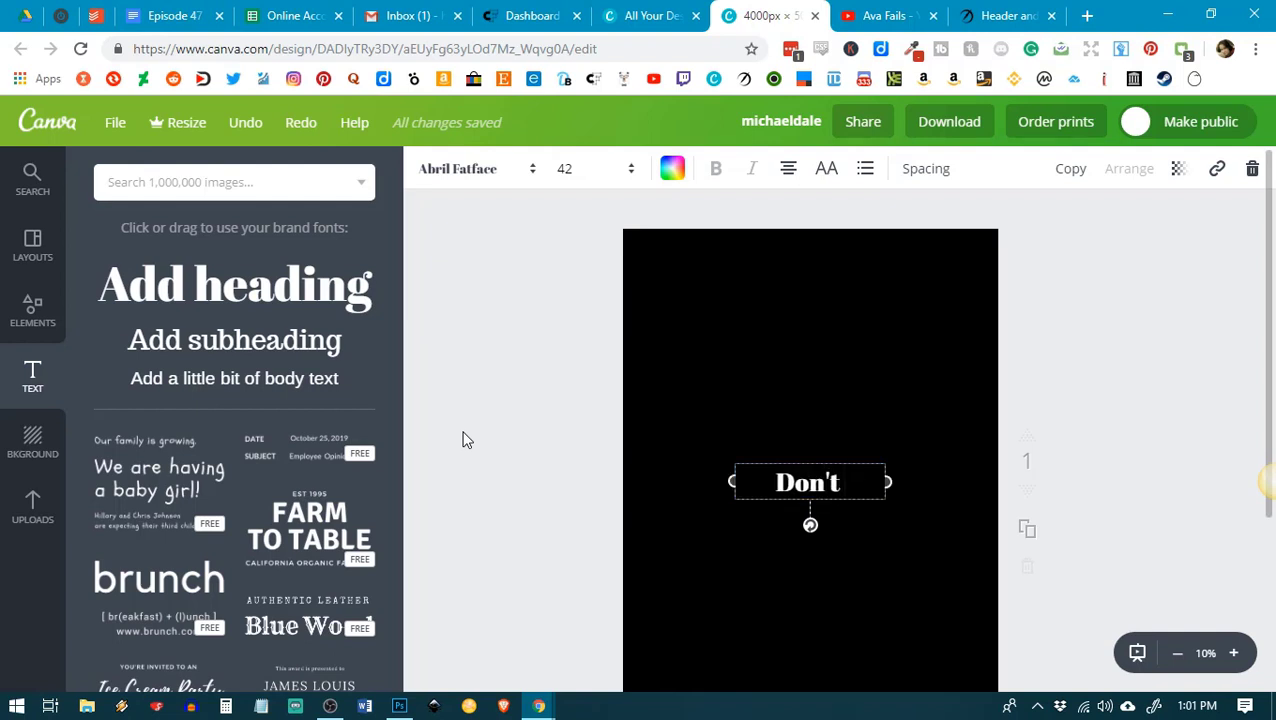
{"action": "type", "text": "  Min"}
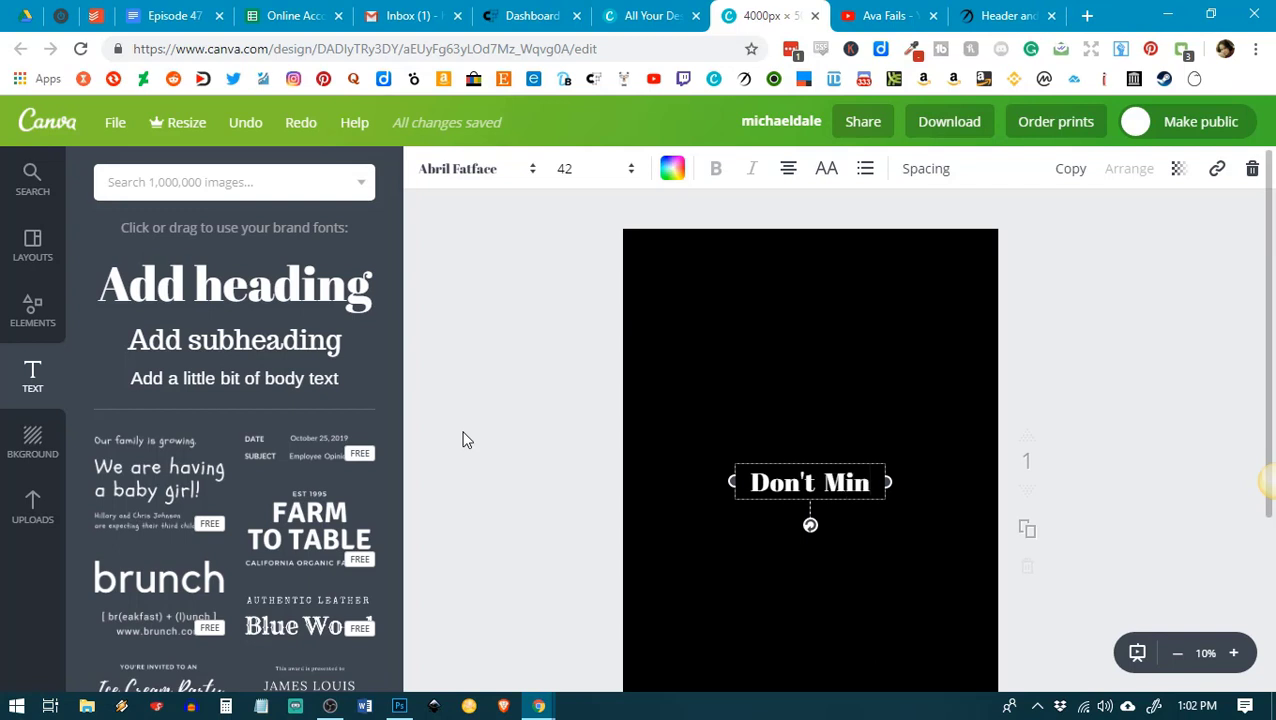
{"action": "type", "text": "e For Go"}
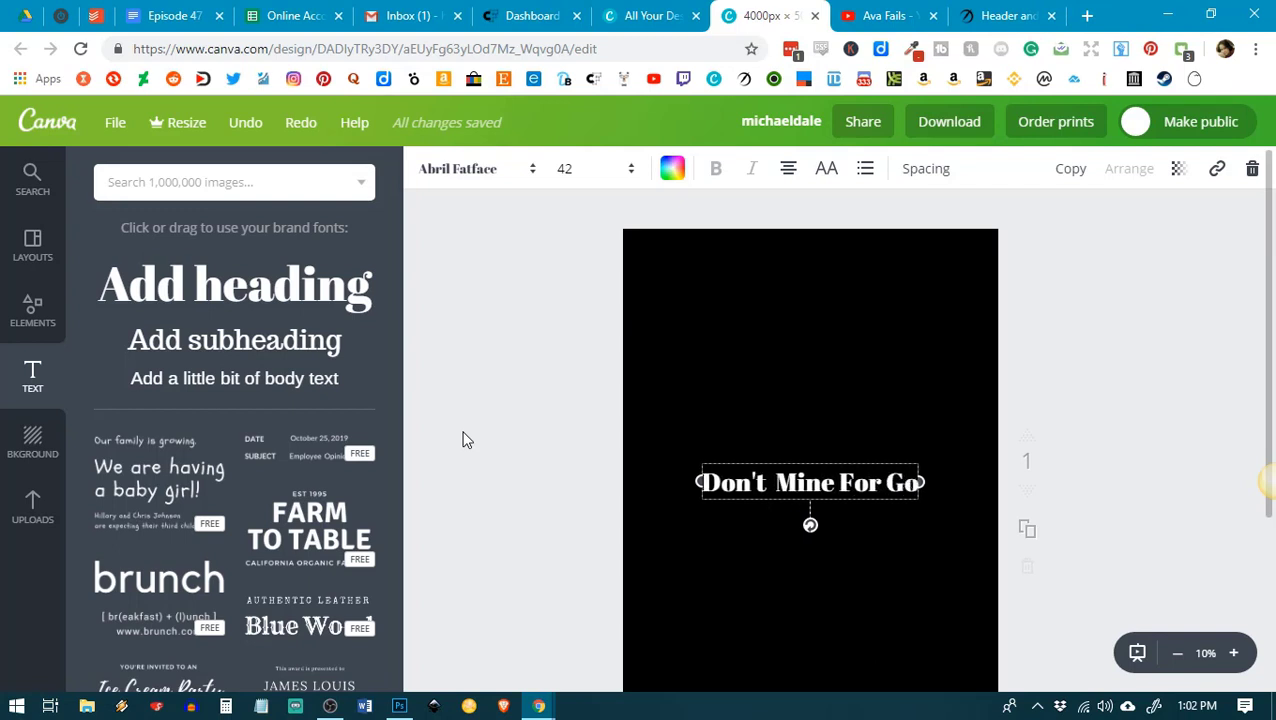
{"action": "type", "text": "ld When"}
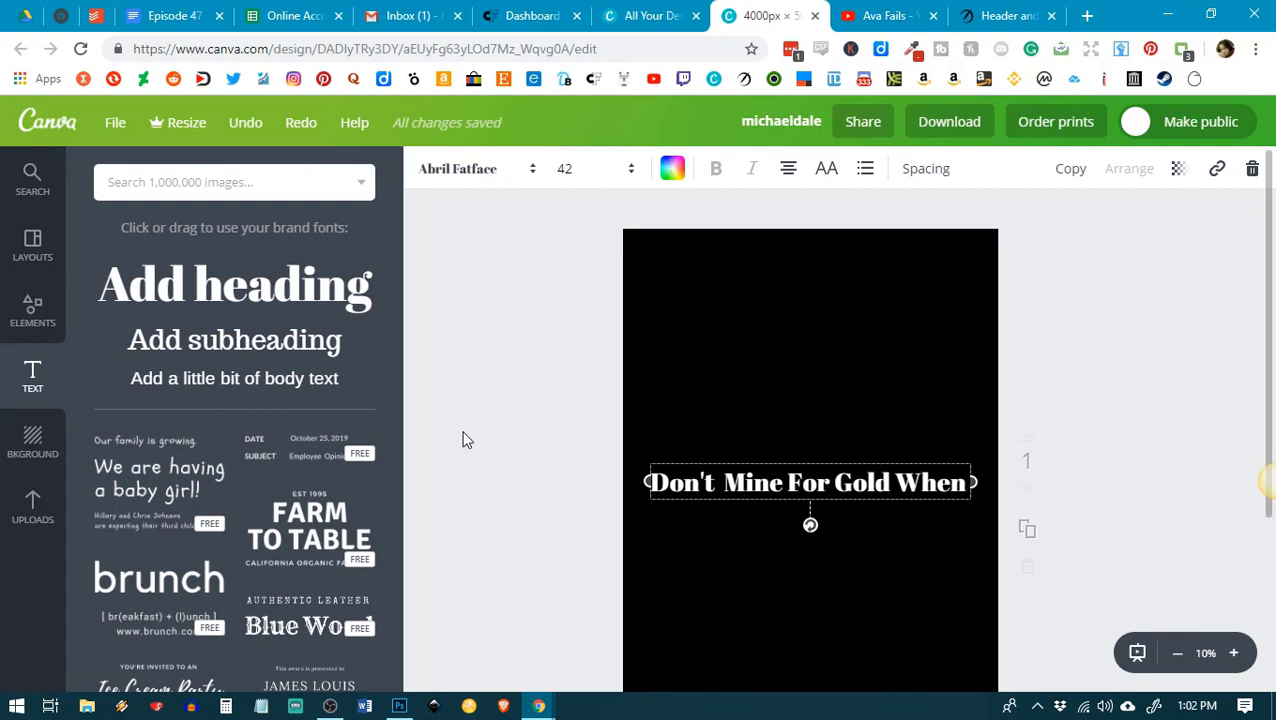
{"action": "type", "text": " You Can Sell"}
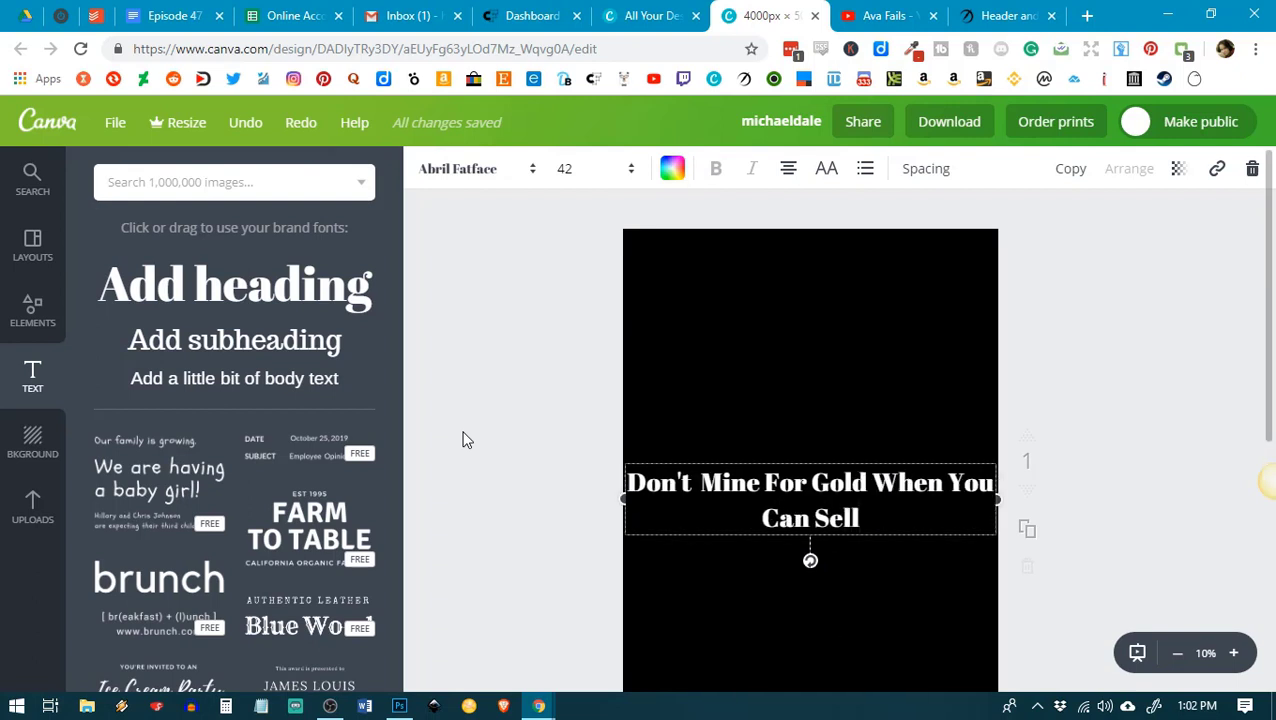
{"action": "type", "text": " Shovels"}
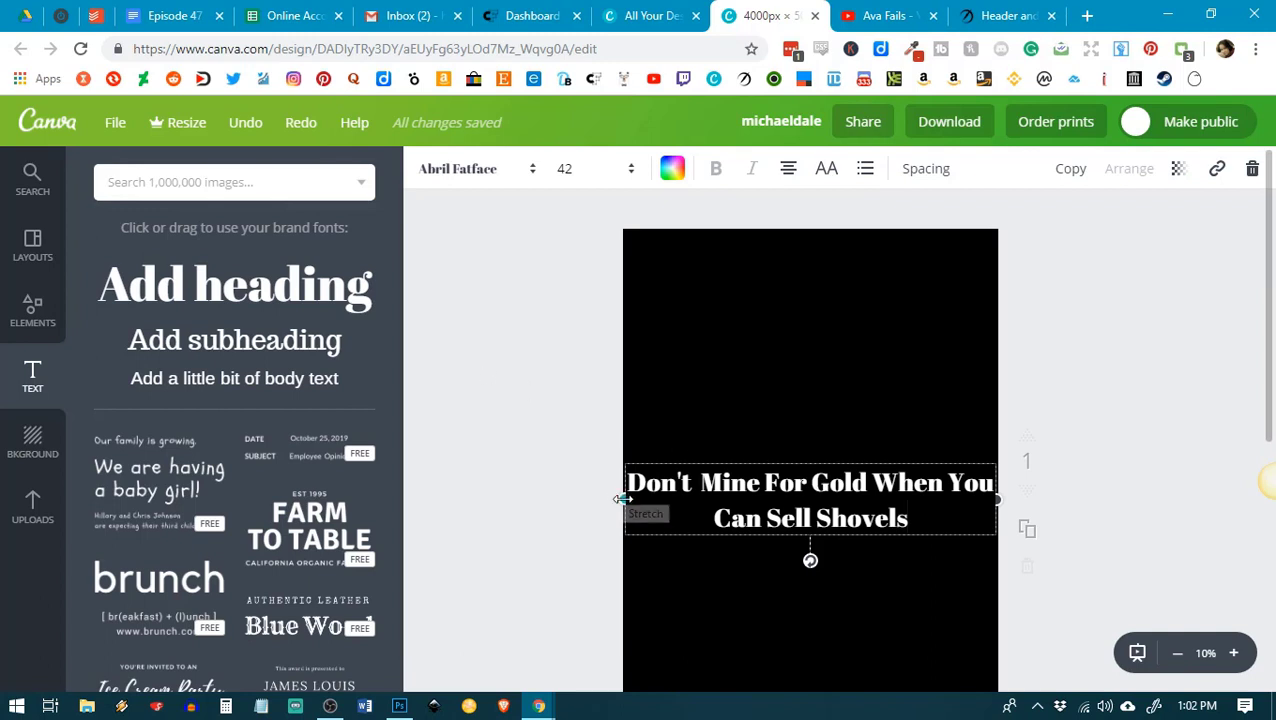
{"action": "left_click_drag", "start_coordinate": [623, 499], "coordinate": [641, 503]}
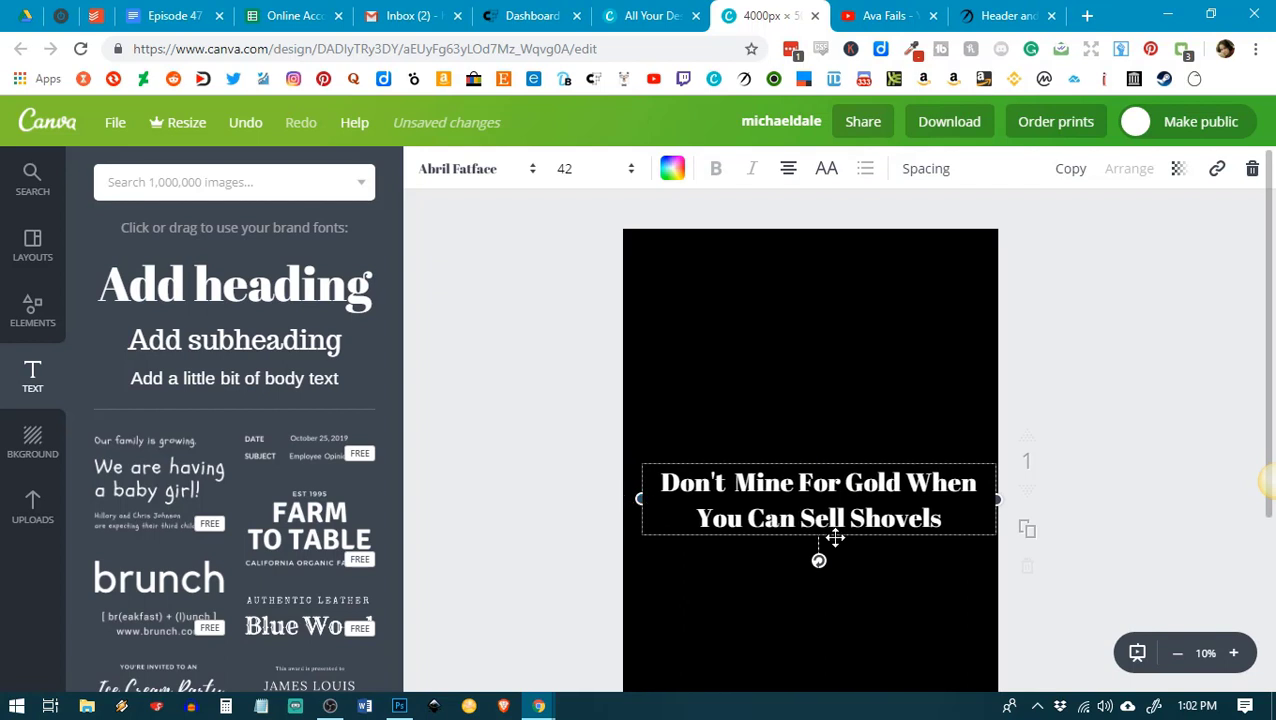
{"action": "left_click_drag", "start_coordinate": [834, 532], "coordinate": [827, 538]}
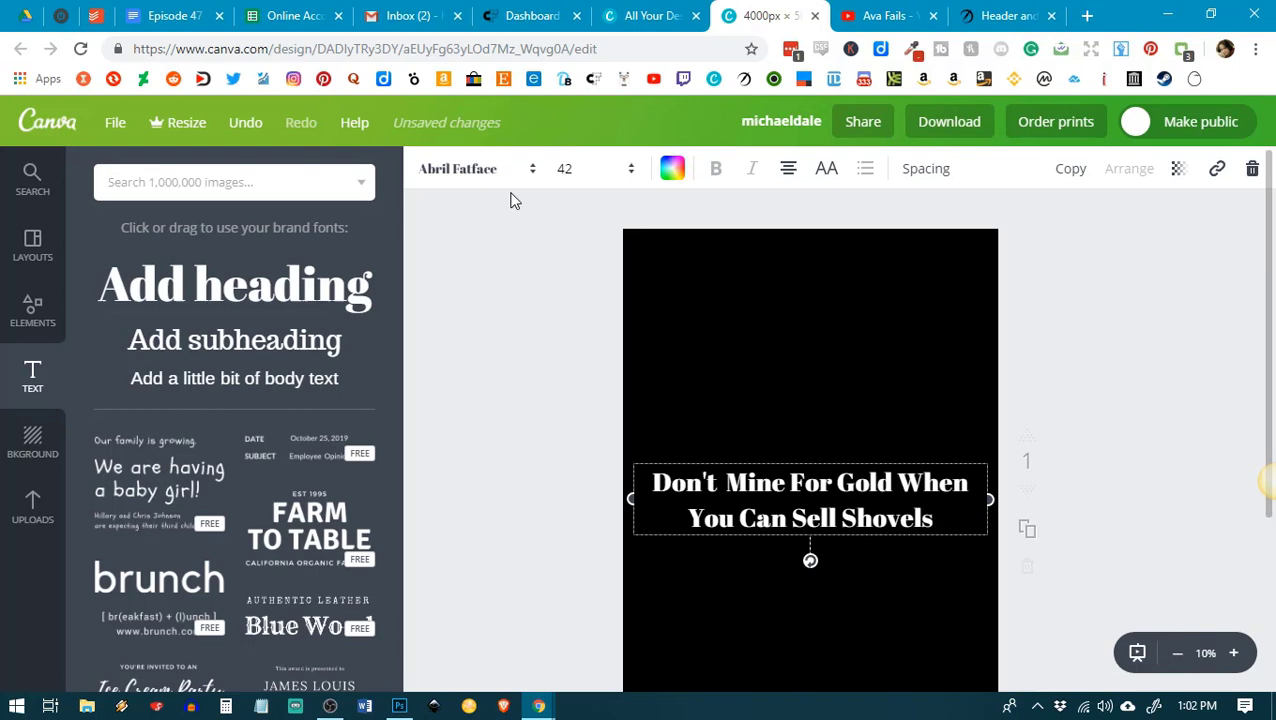
- Switch the quote's font from Abril Fatface to Chunk Five
{"action": "left_click", "coordinate": [475, 172]}
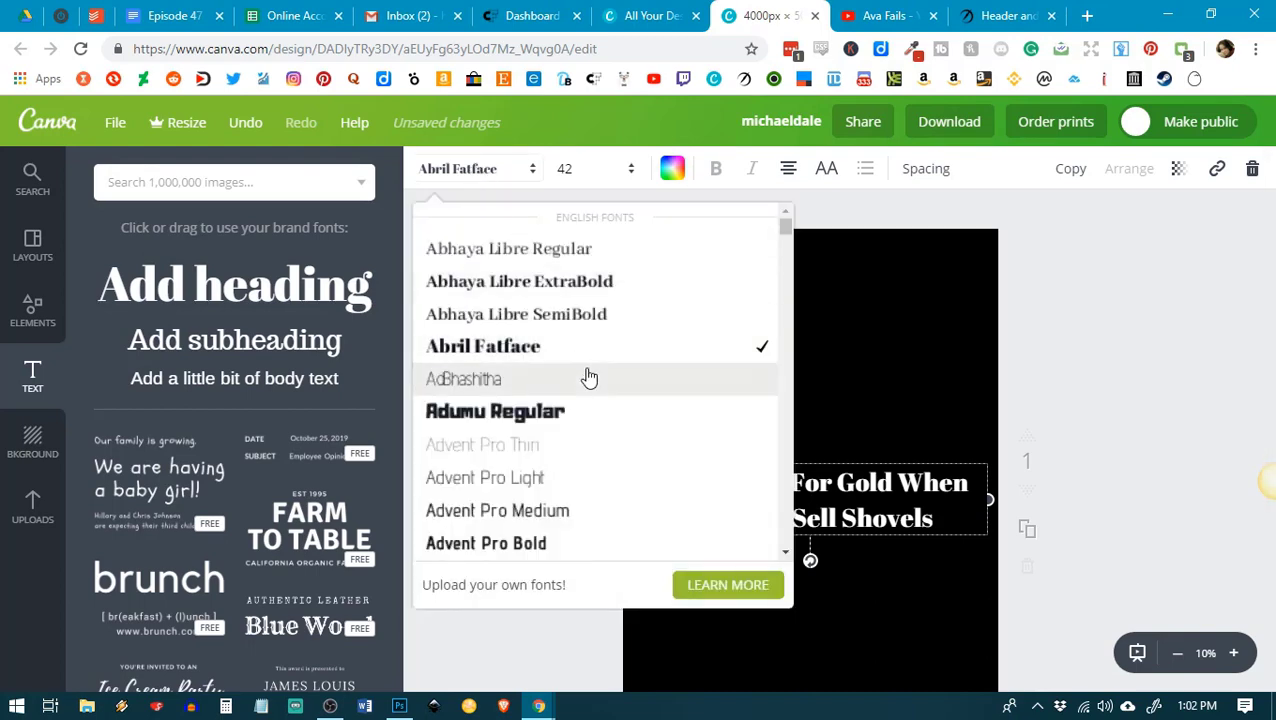
{"action": "scroll", "coordinate": [584, 376], "scroll_direction": "down", "scroll_amount": 15}
{"action": "scroll", "coordinate": [591, 368], "scroll_direction": "down", "scroll_amount": 9}
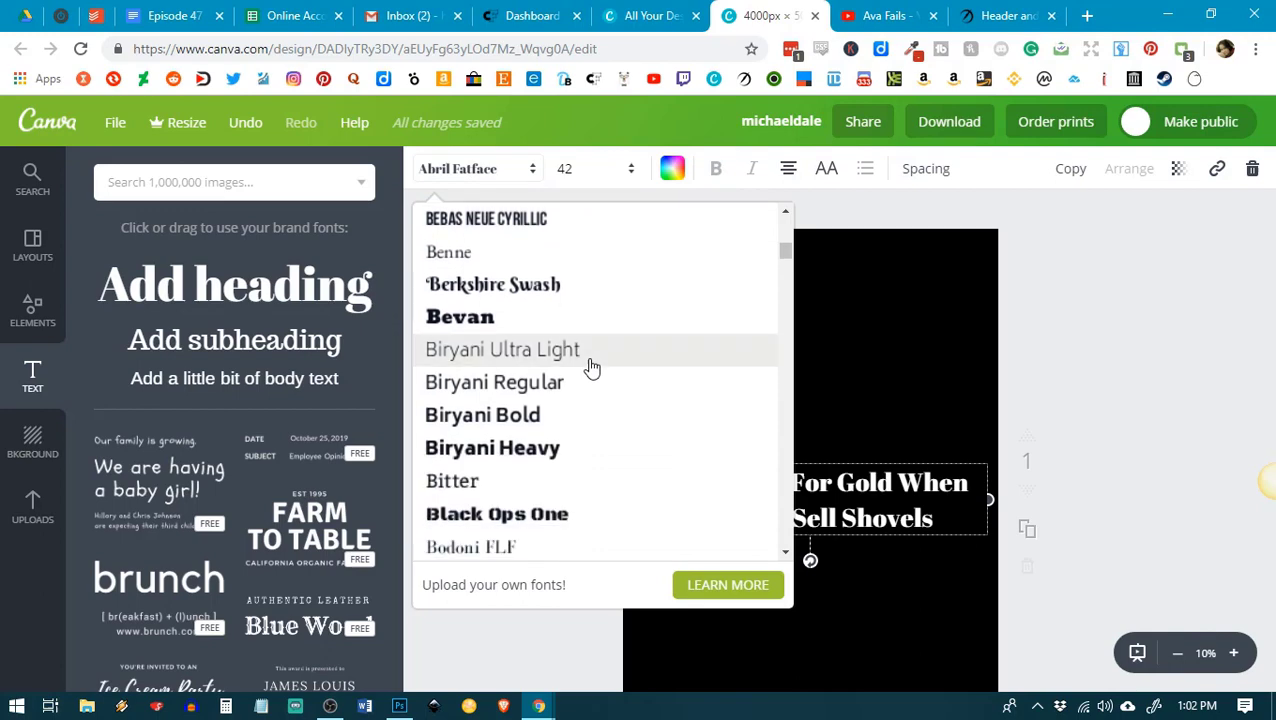
{"action": "scroll", "coordinate": [591, 368], "scroll_direction": "down", "scroll_amount": 6}
{"action": "scroll", "coordinate": [591, 366], "scroll_direction": "down", "scroll_amount": 4}
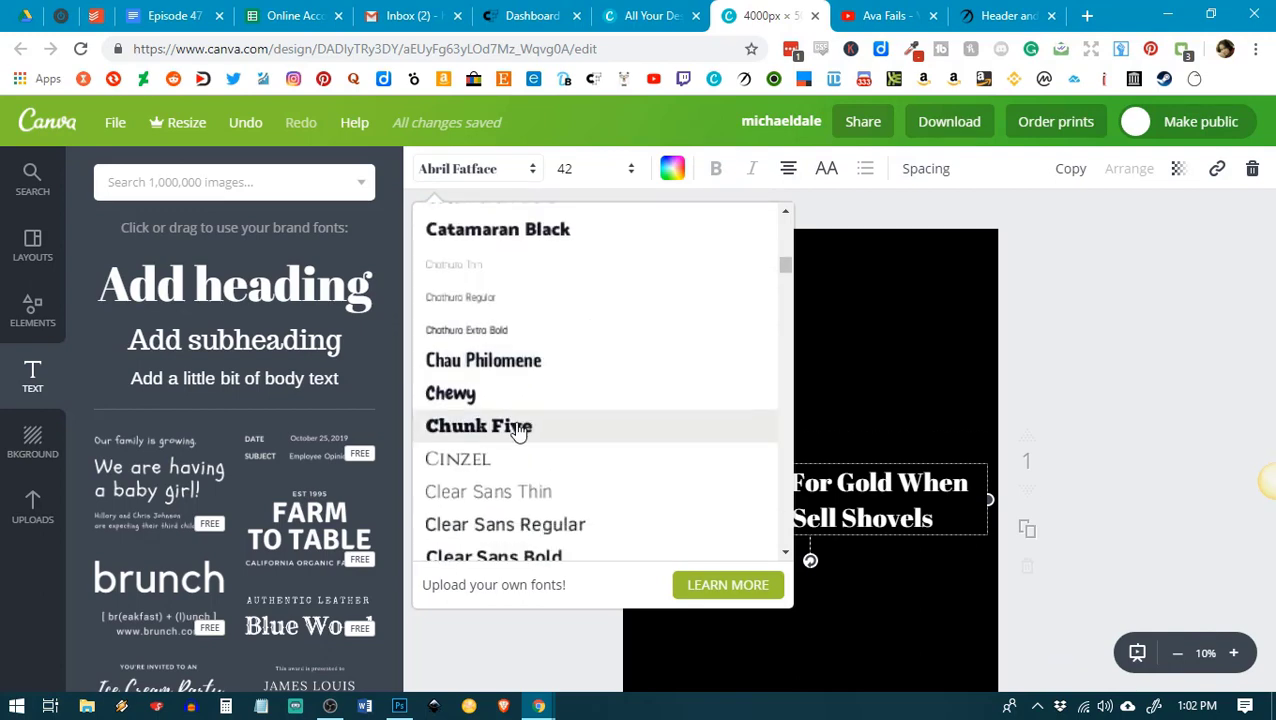
{"action": "left_click", "coordinate": [525, 423]}
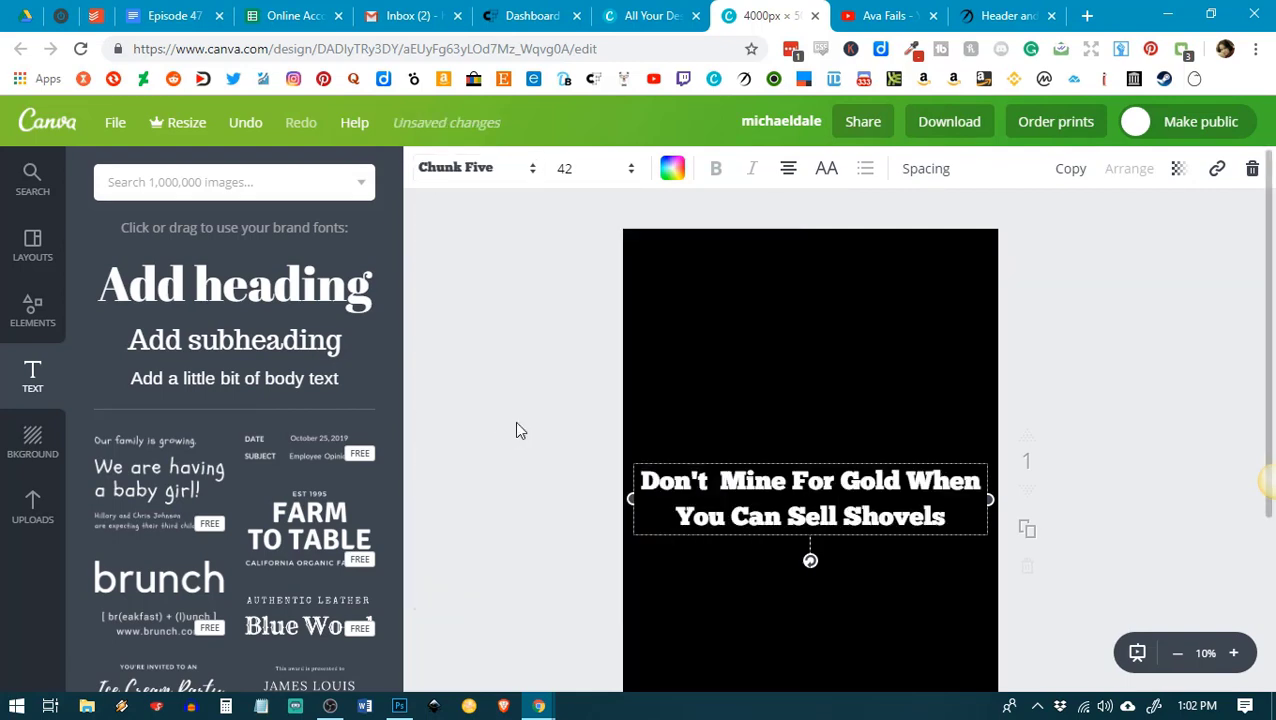
{"action": "left_click", "coordinate": [449, 172]}
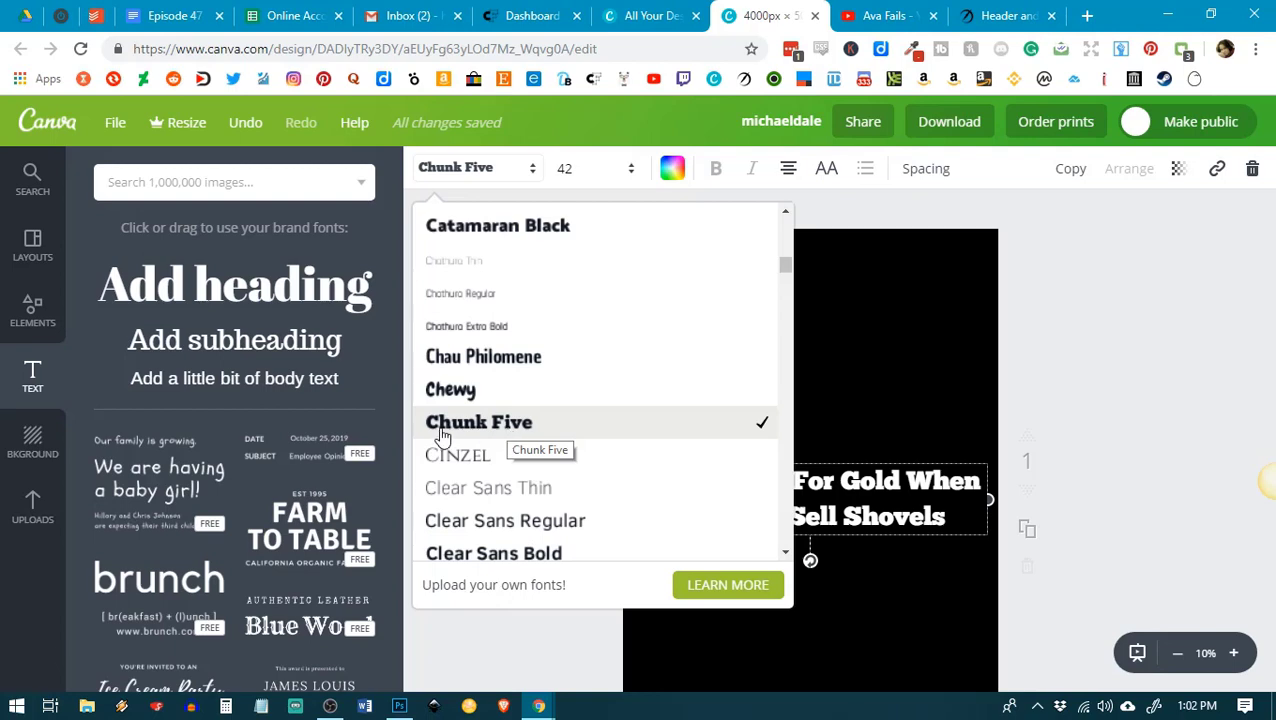
{"action": "left_click", "coordinate": [922, 350]}
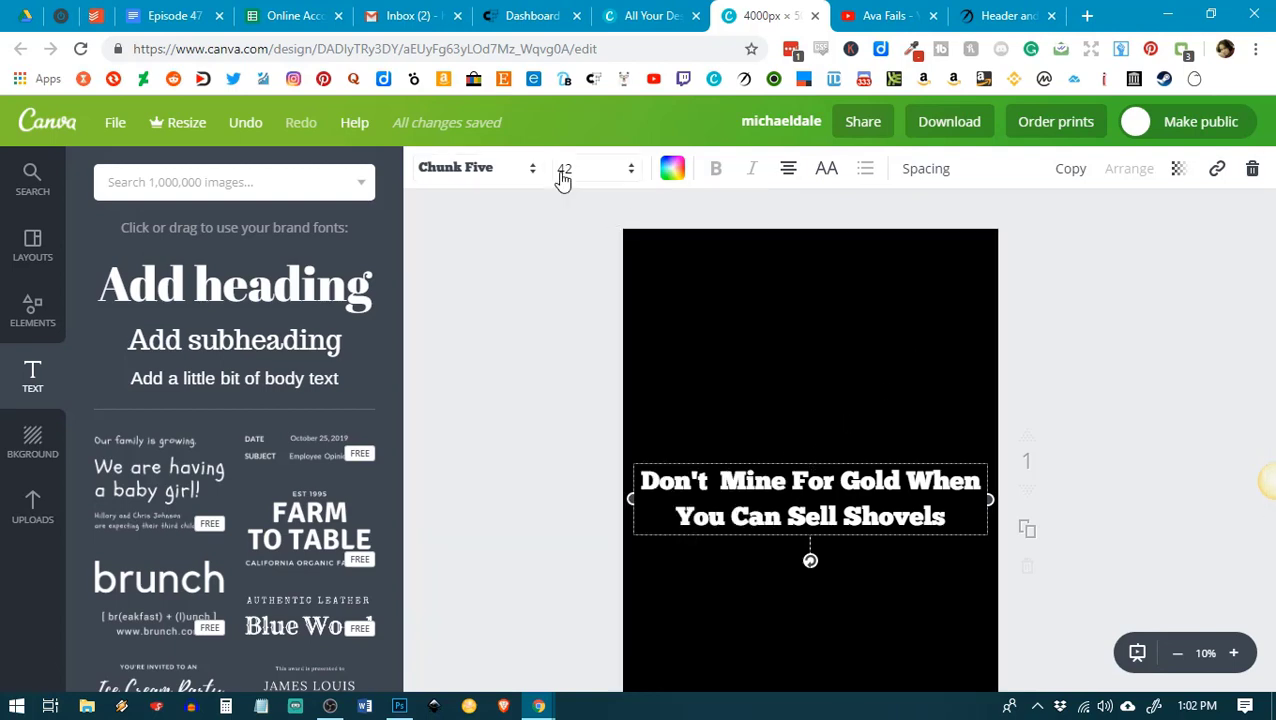
- Set the quote to size 72 and move it up the page, centred horizontally
{"action": "left_click", "coordinate": [562, 174]}
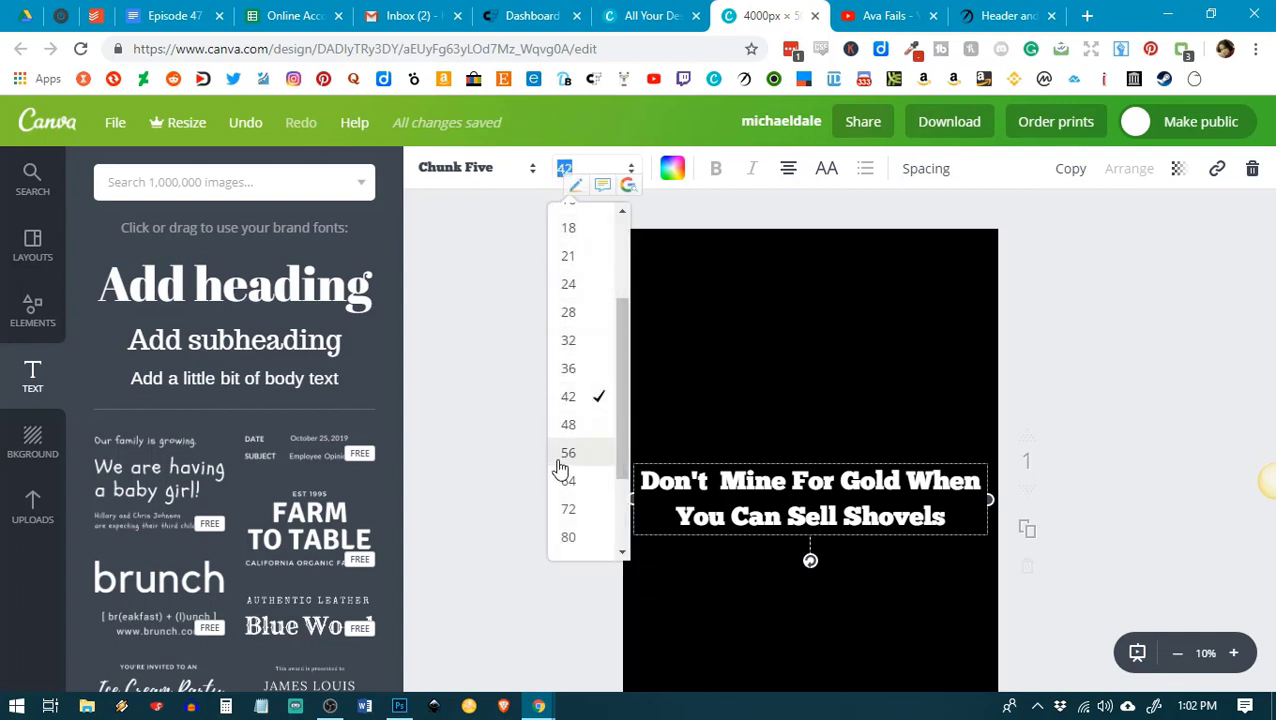
{"action": "left_click", "coordinate": [568, 509]}
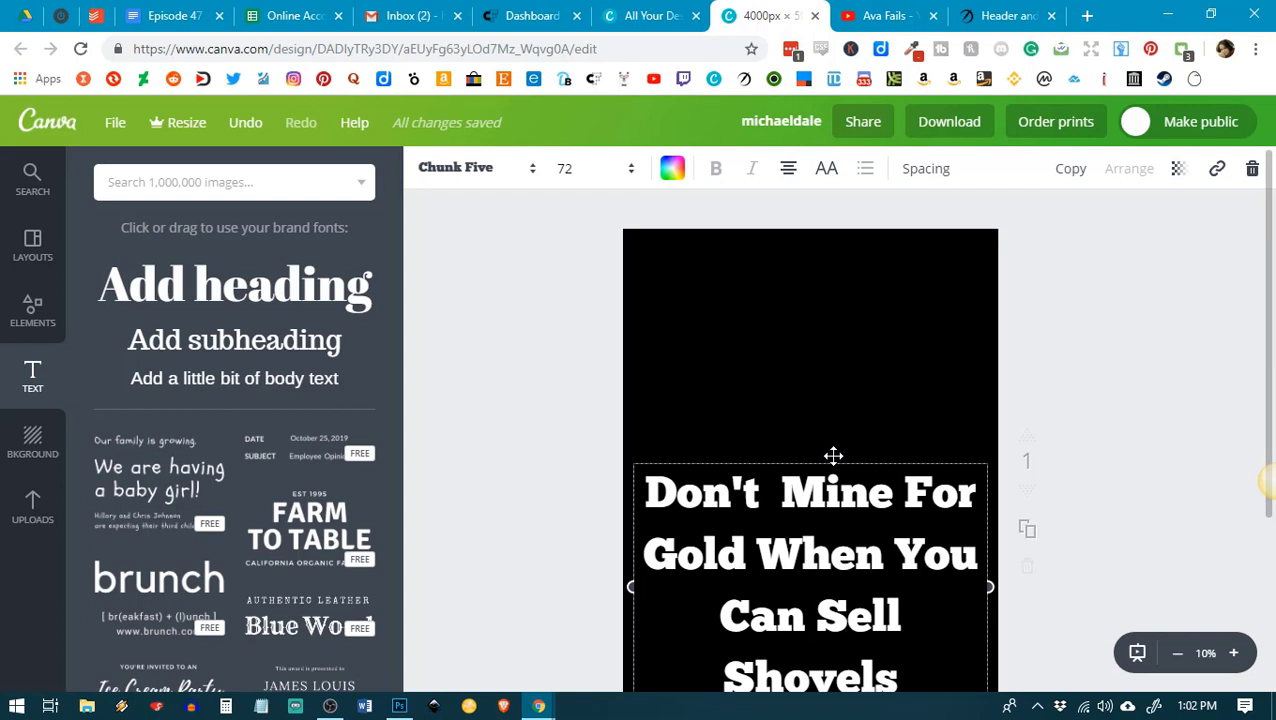
{"action": "left_click_drag", "start_coordinate": [833, 456], "coordinate": [823, 266]}
{"action": "scroll", "coordinate": [1118, 304], "scroll_direction": "down", "scroll_amount": 1}
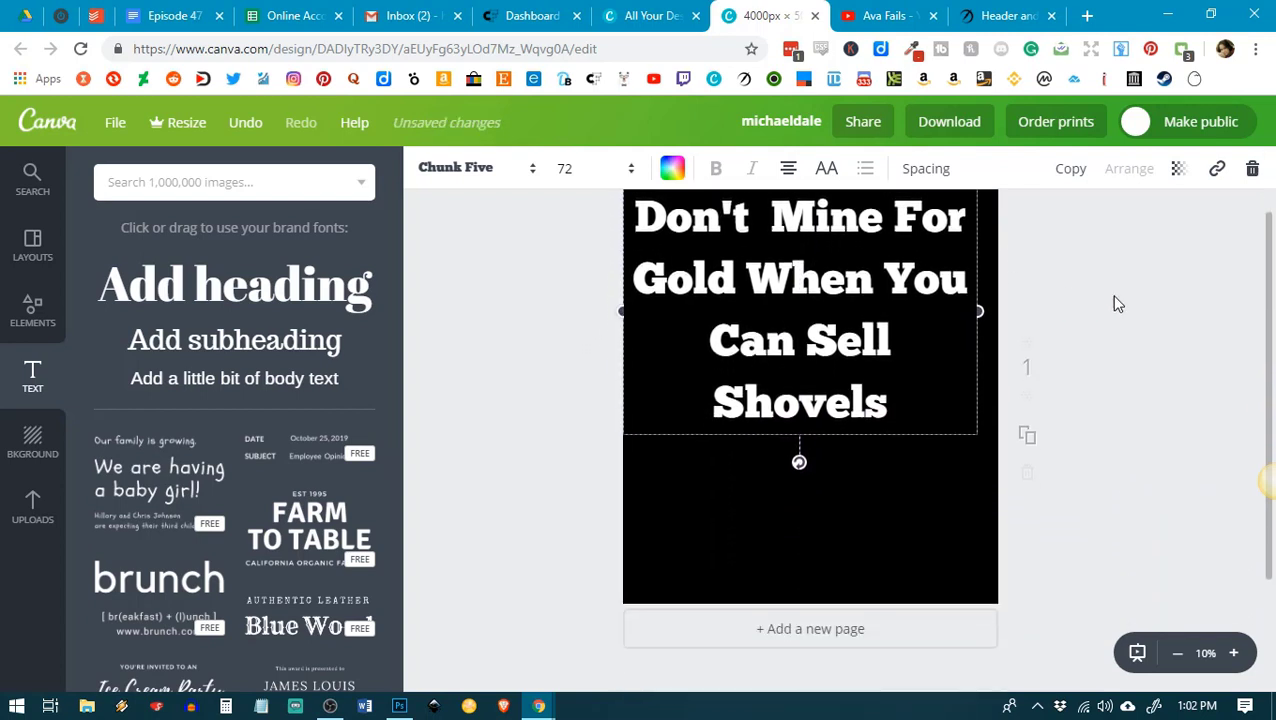
{"action": "scroll", "coordinate": [1110, 294], "scroll_direction": "up", "scroll_amount": 1}
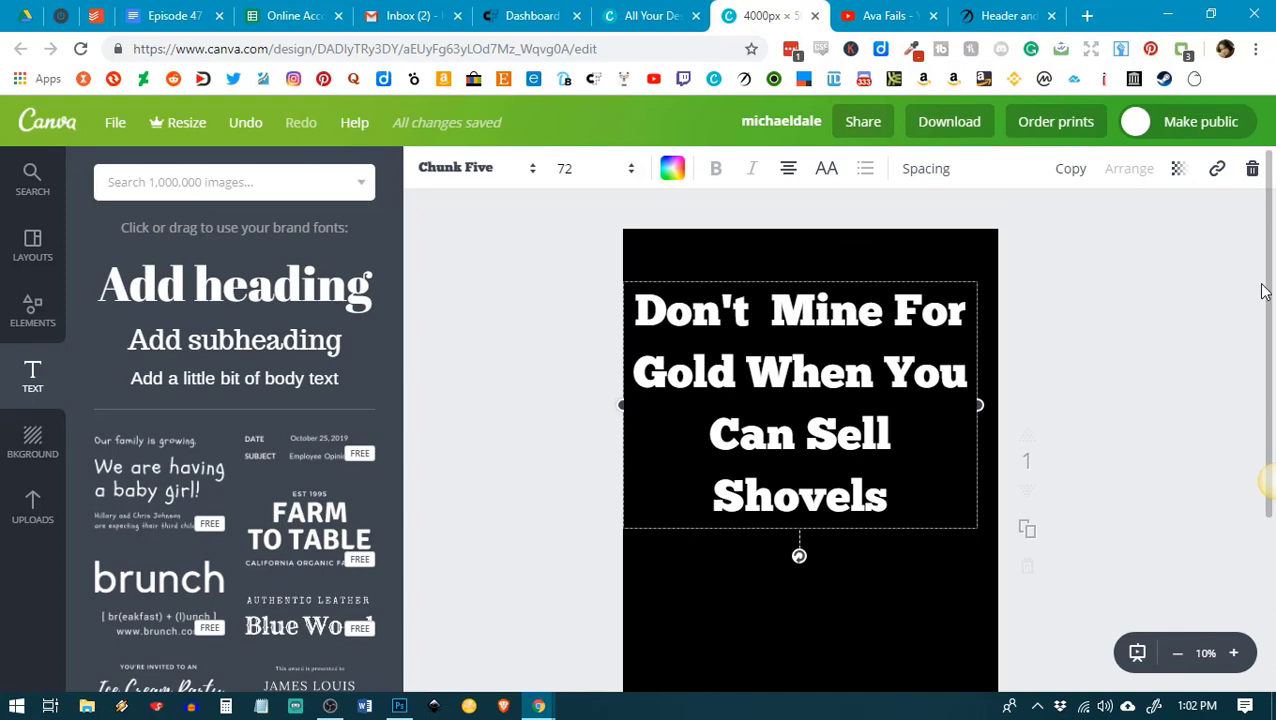
{"action": "scroll", "coordinate": [1266, 292], "scroll_direction": "down", "scroll_amount": 1}
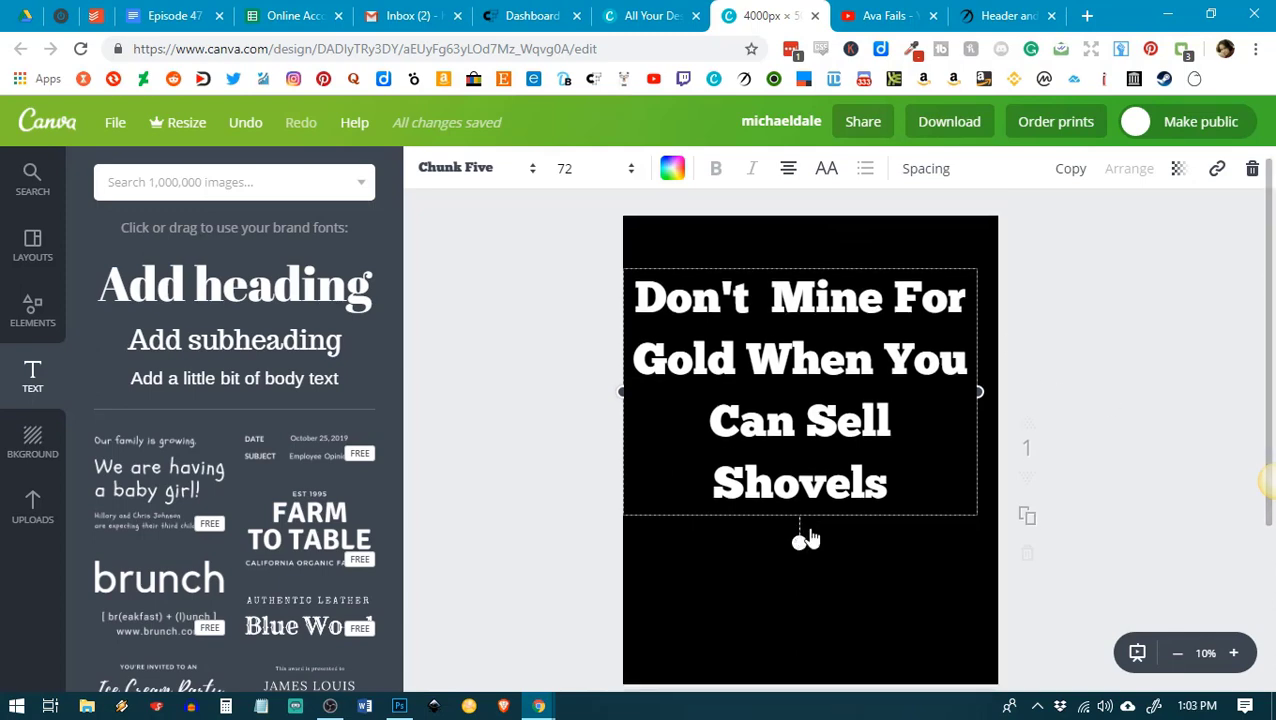
{"action": "left_click_drag", "start_coordinate": [834, 526], "coordinate": [843, 529]}
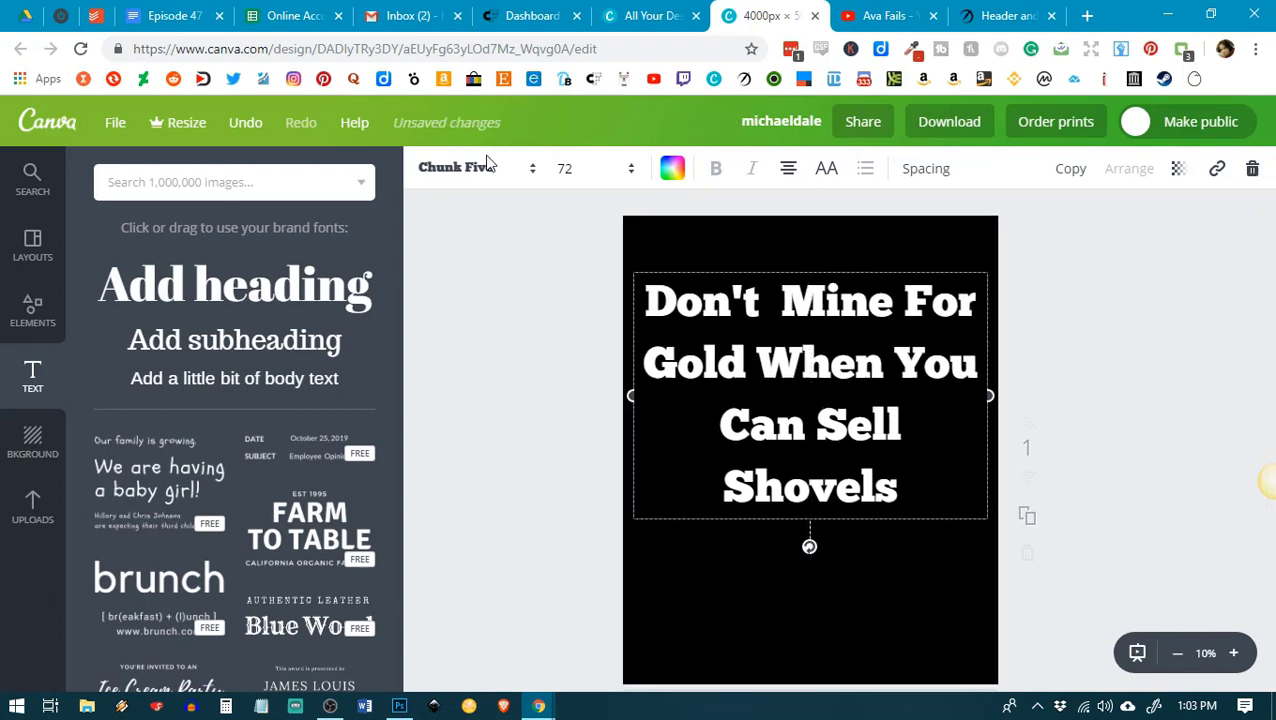
- Increase the quote's font size to 104
{"action": "left_click", "coordinate": [562, 172]}
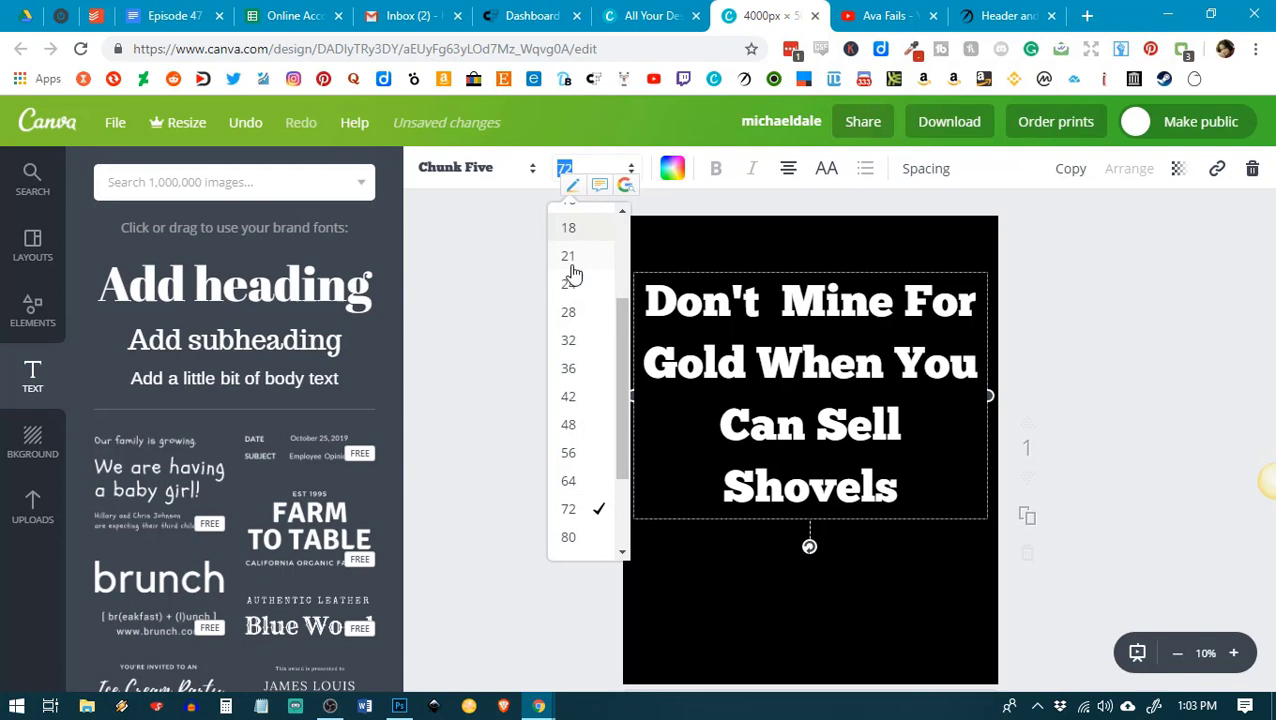
{"action": "scroll", "coordinate": [575, 460], "scroll_direction": "down", "scroll_amount": 3}
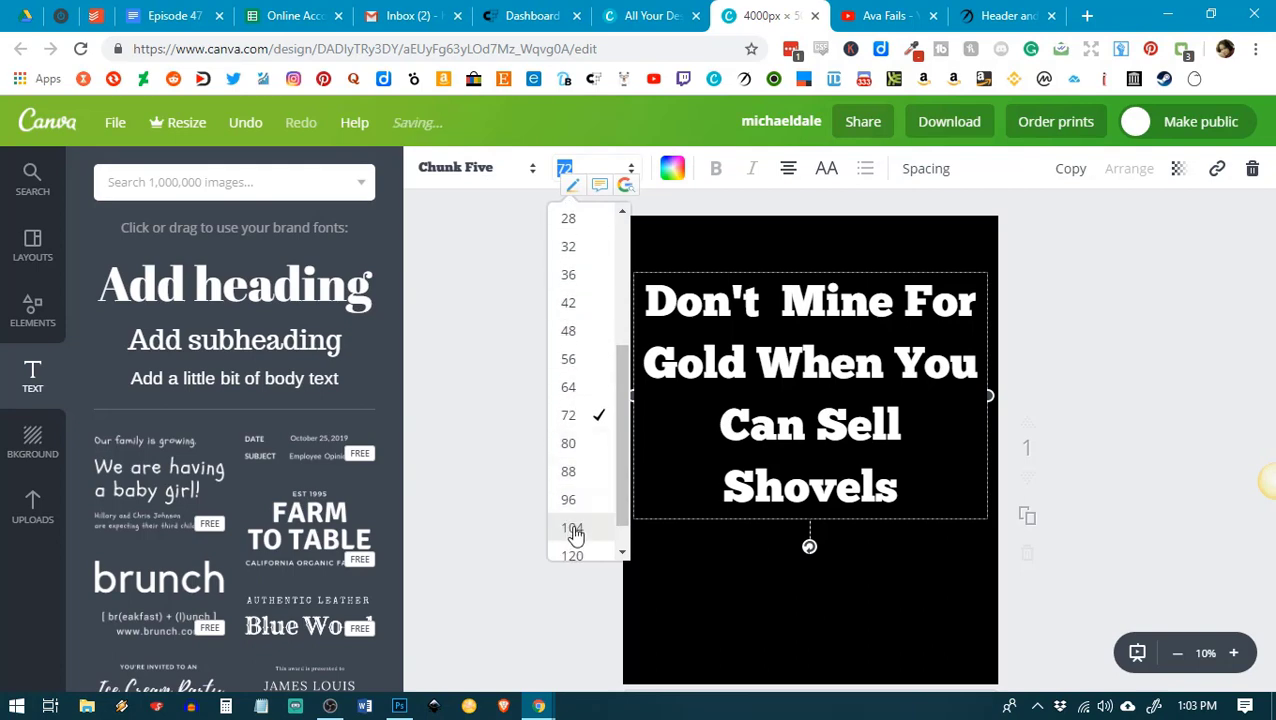
{"action": "left_click", "coordinate": [568, 528]}
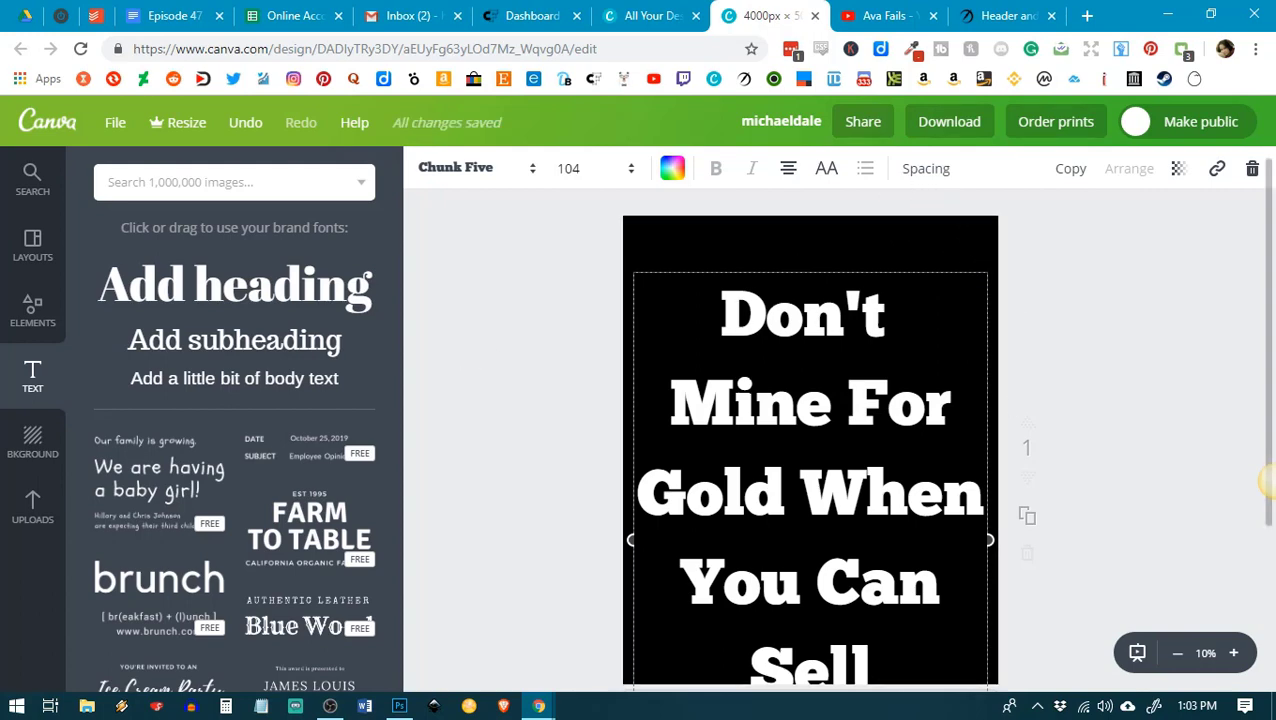
- Tighten the quote's line spacing, nudge it up onto the centre guide, and deselect it
{"action": "left_click", "coordinate": [938, 174]}
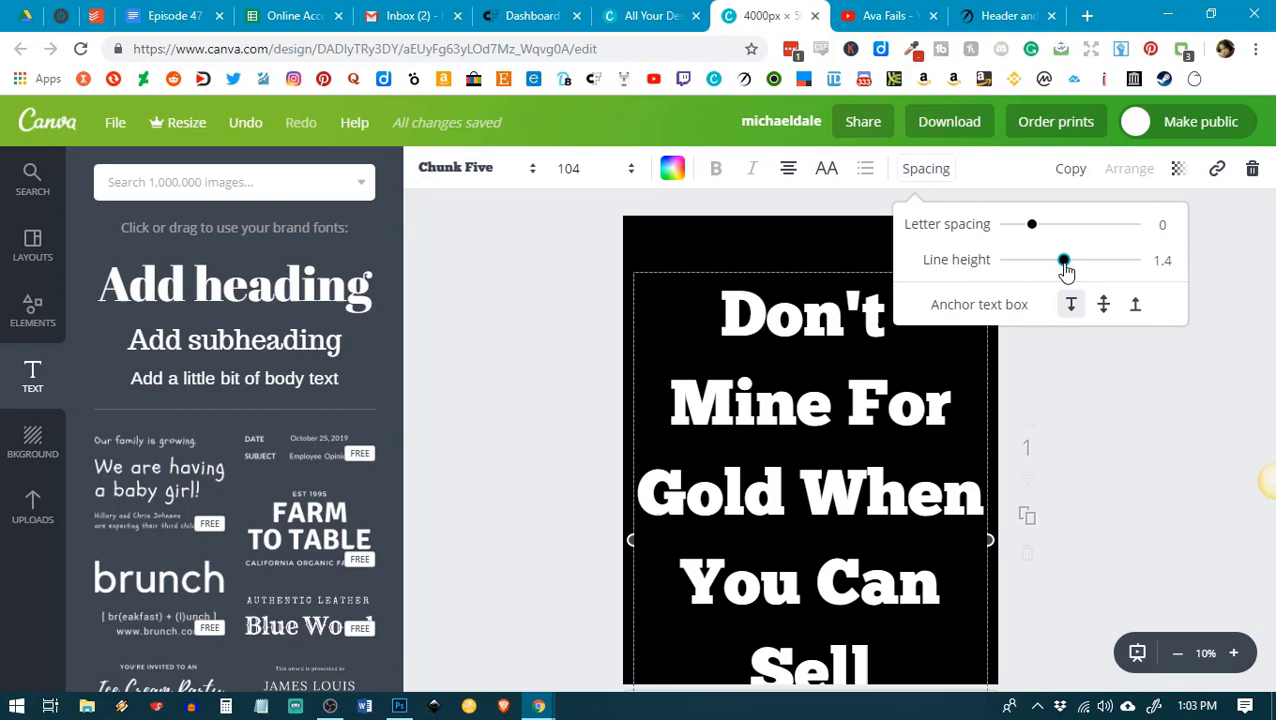
{"action": "left_click_drag", "start_coordinate": [1066, 270], "coordinate": [1045, 264]}
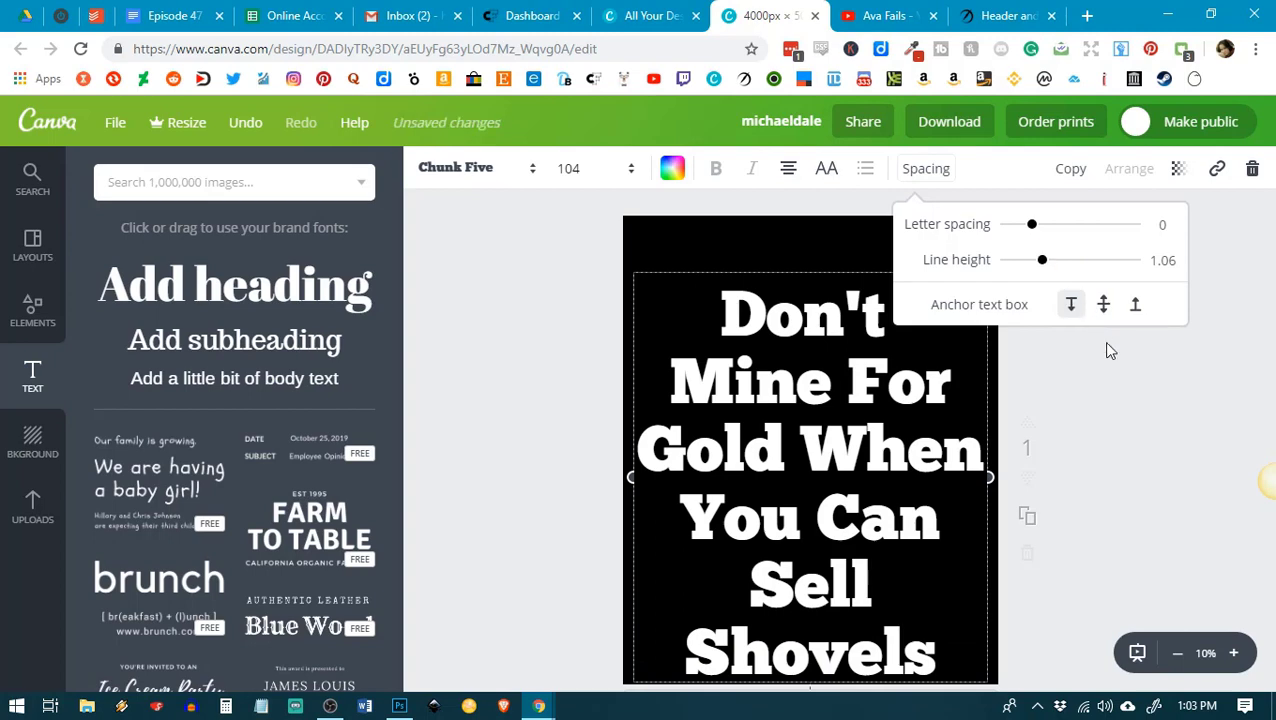
{"action": "left_click", "coordinate": [1140, 385]}
{"action": "left_click_drag", "start_coordinate": [829, 262], "coordinate": [828, 238]}
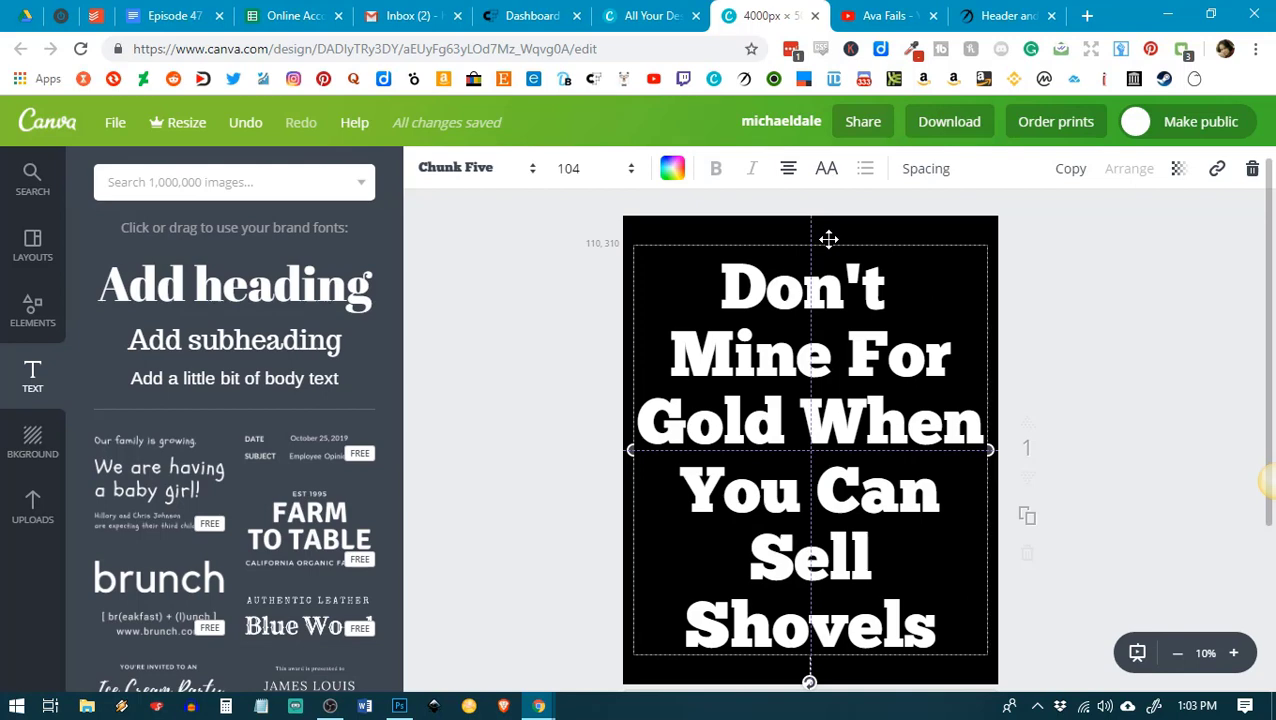
{"action": "left_click_drag", "start_coordinate": [828, 238], "coordinate": [828, 238]}
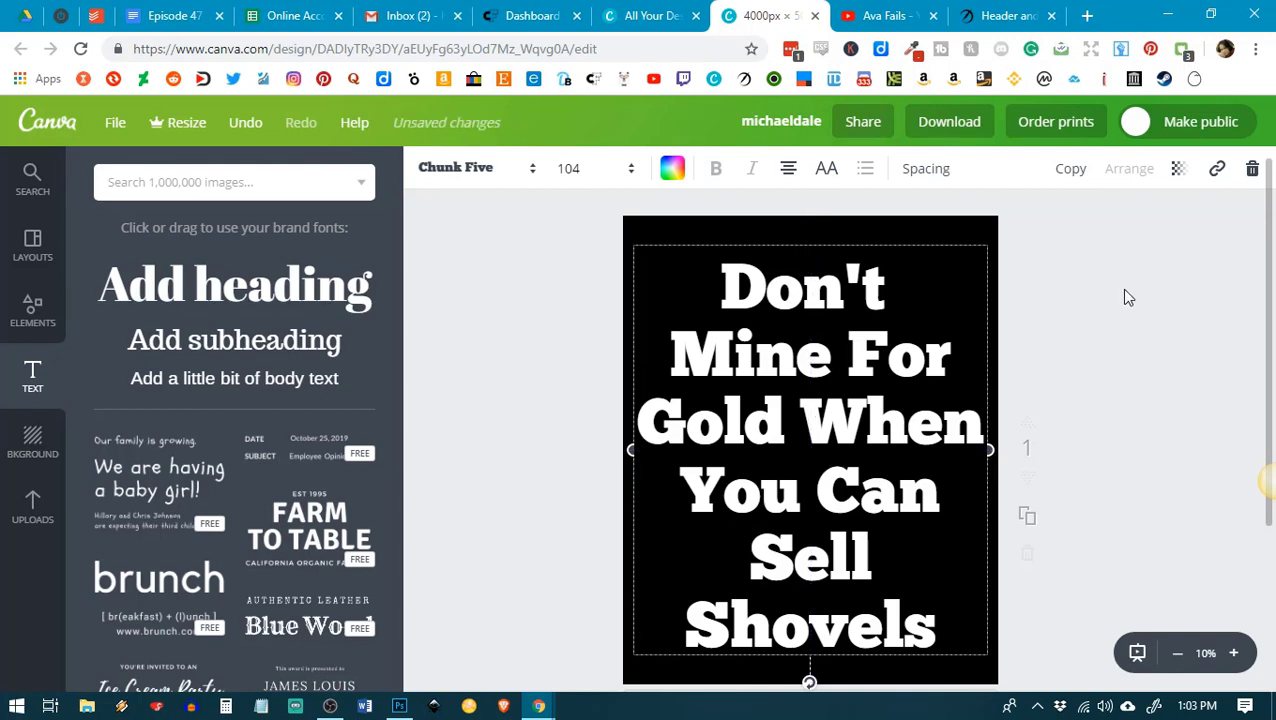
{"action": "left_click", "coordinate": [1171, 316]}
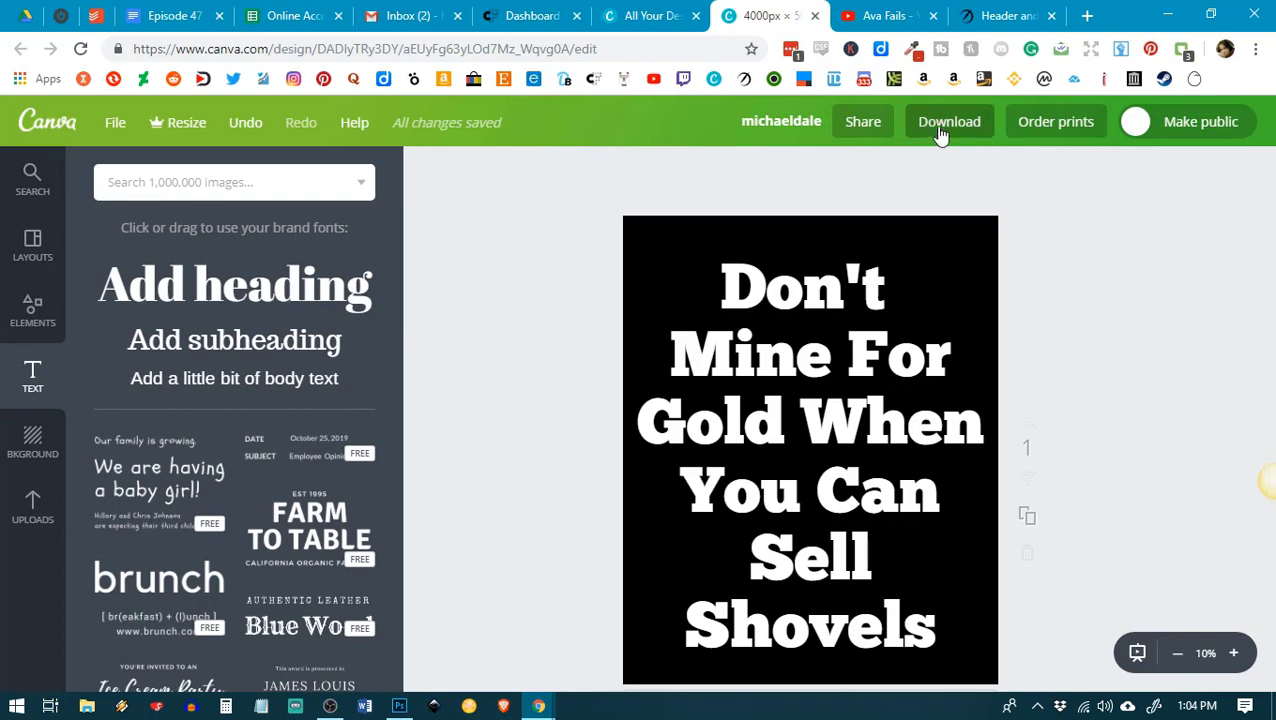
{"action": "left_click", "coordinate": [940, 134]}
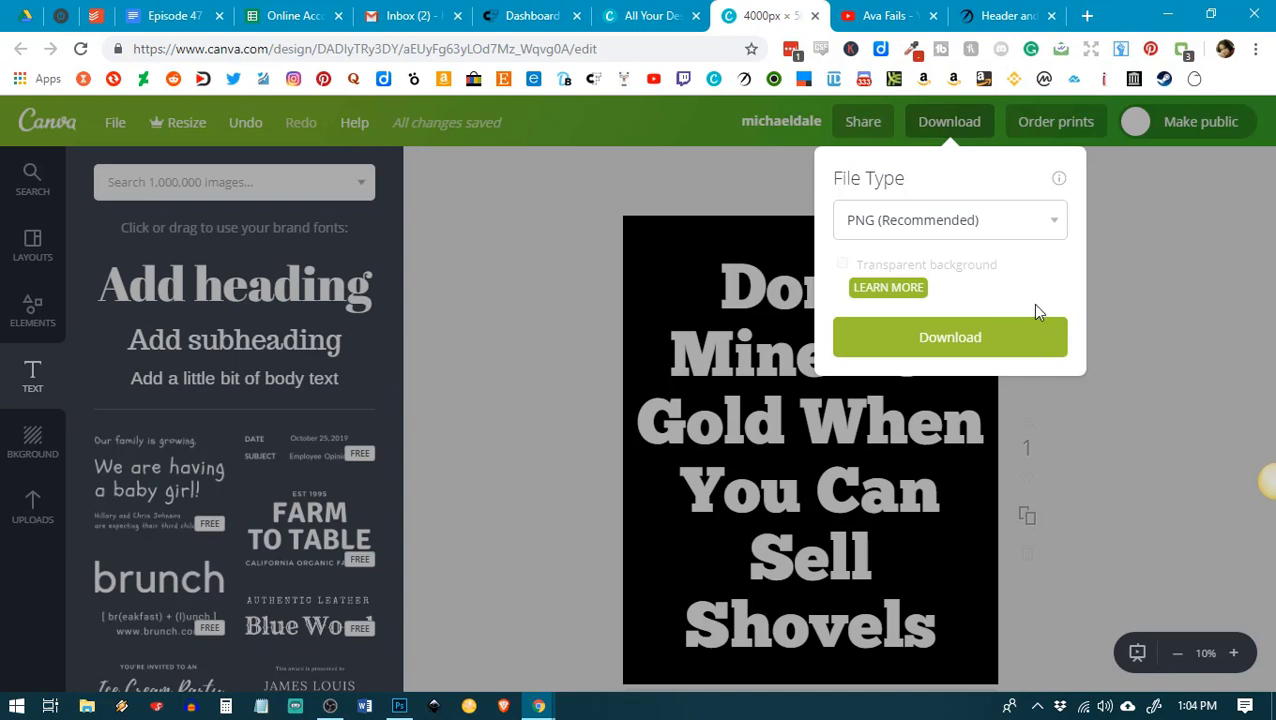
{"action": "left_click", "coordinate": [1148, 263]}
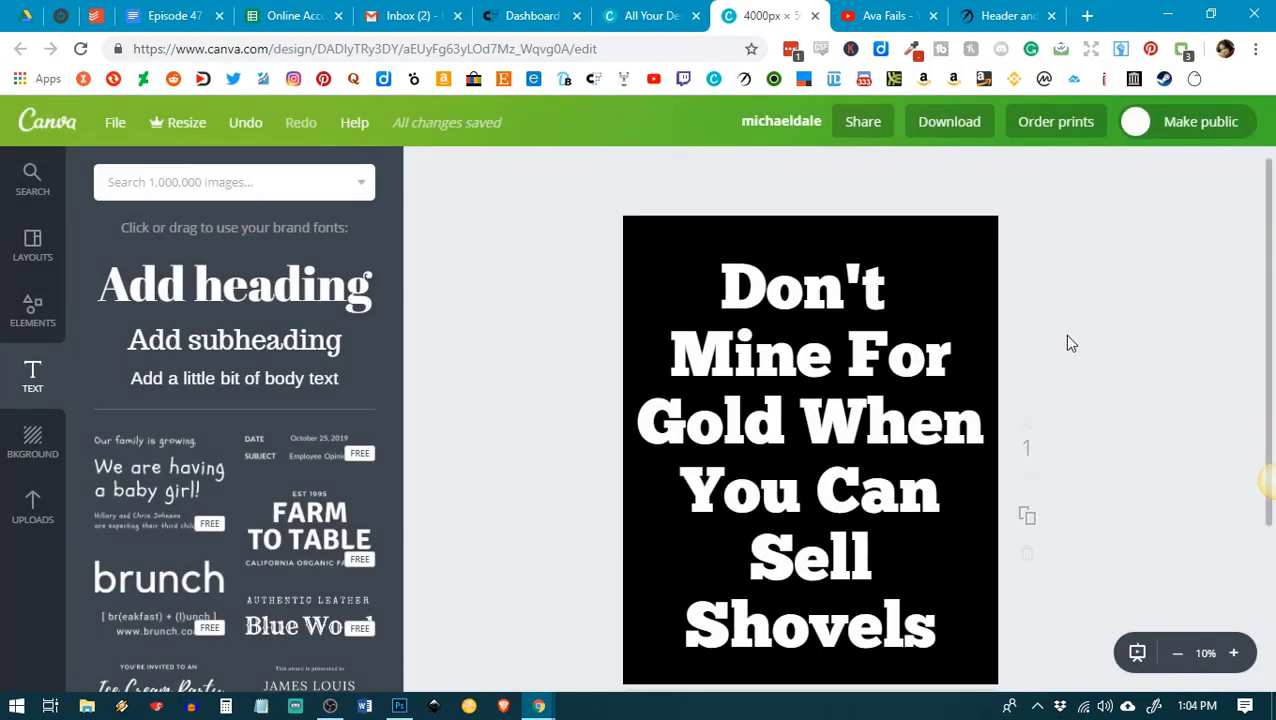
- Look over the design and select the page's black background
{"action": "scroll", "coordinate": [1090, 263], "scroll_direction": "down", "scroll_amount": 1}
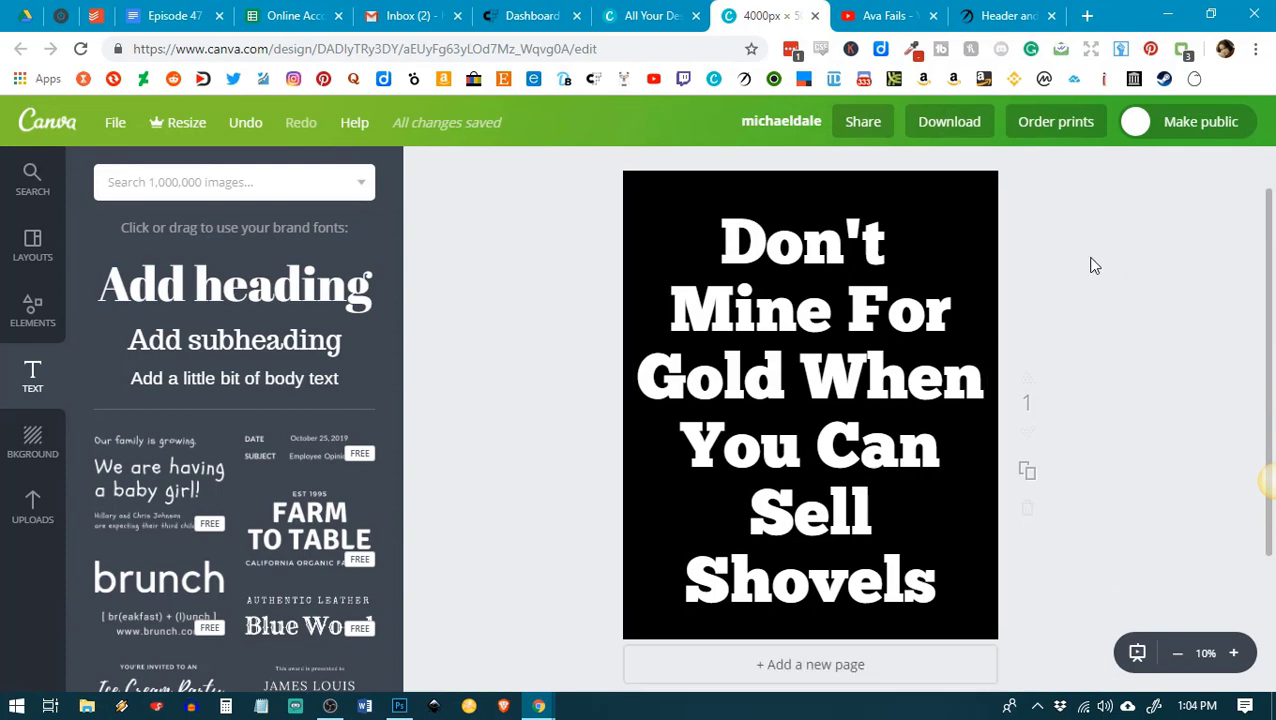
{"action": "scroll", "coordinate": [1093, 265], "scroll_direction": "down", "scroll_amount": 2}
{"action": "scroll", "coordinate": [1094, 265], "scroll_direction": "up", "scroll_amount": 3}
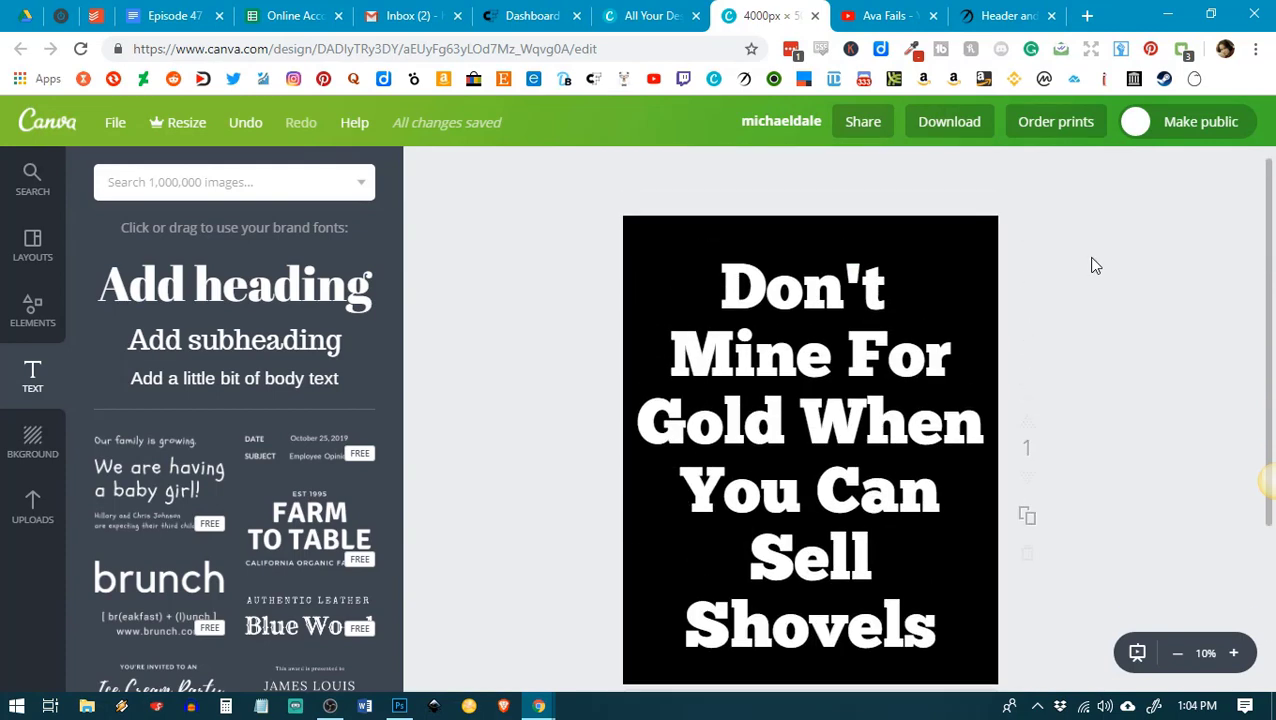
{"action": "scroll", "coordinate": [1096, 265], "scroll_direction": "down", "scroll_amount": 2}
{"action": "scroll", "coordinate": [1096, 265], "scroll_direction": "up", "scroll_amount": 2}
{"action": "scroll", "coordinate": [1130, 285], "scroll_direction": "down", "scroll_amount": 2}
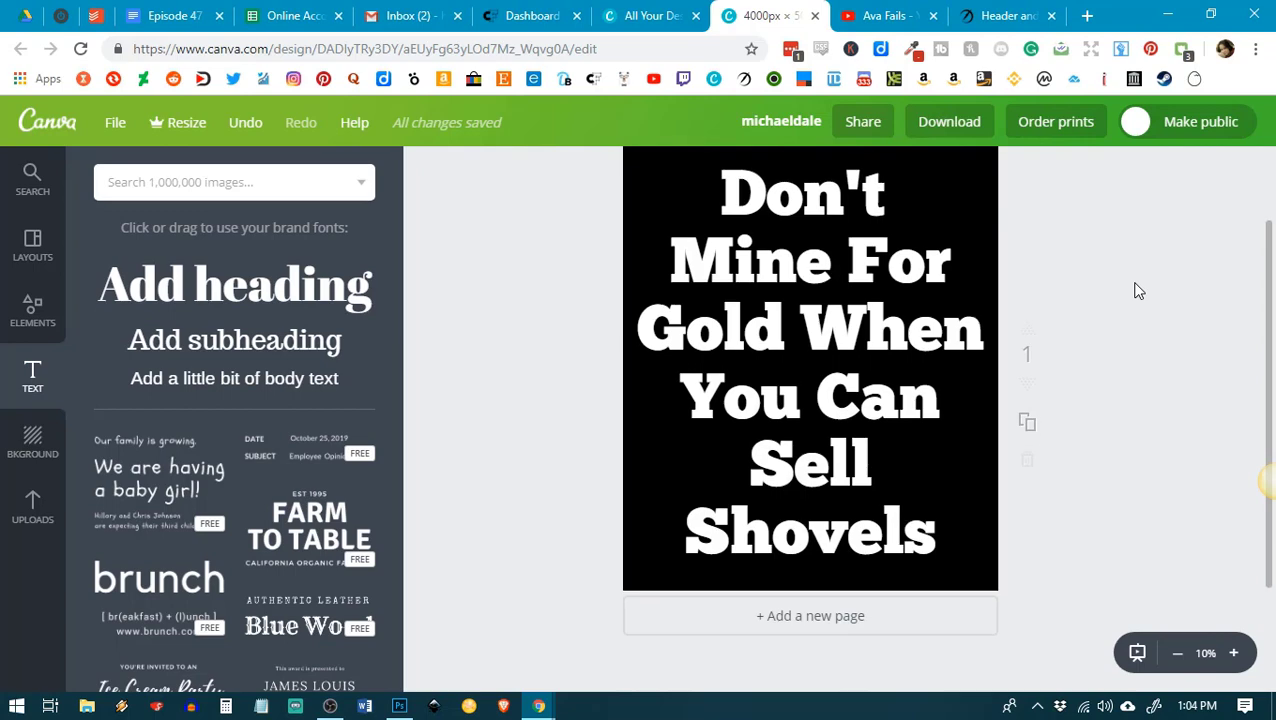
{"action": "scroll", "coordinate": [1160, 277], "scroll_direction": "up", "scroll_amount": 2}
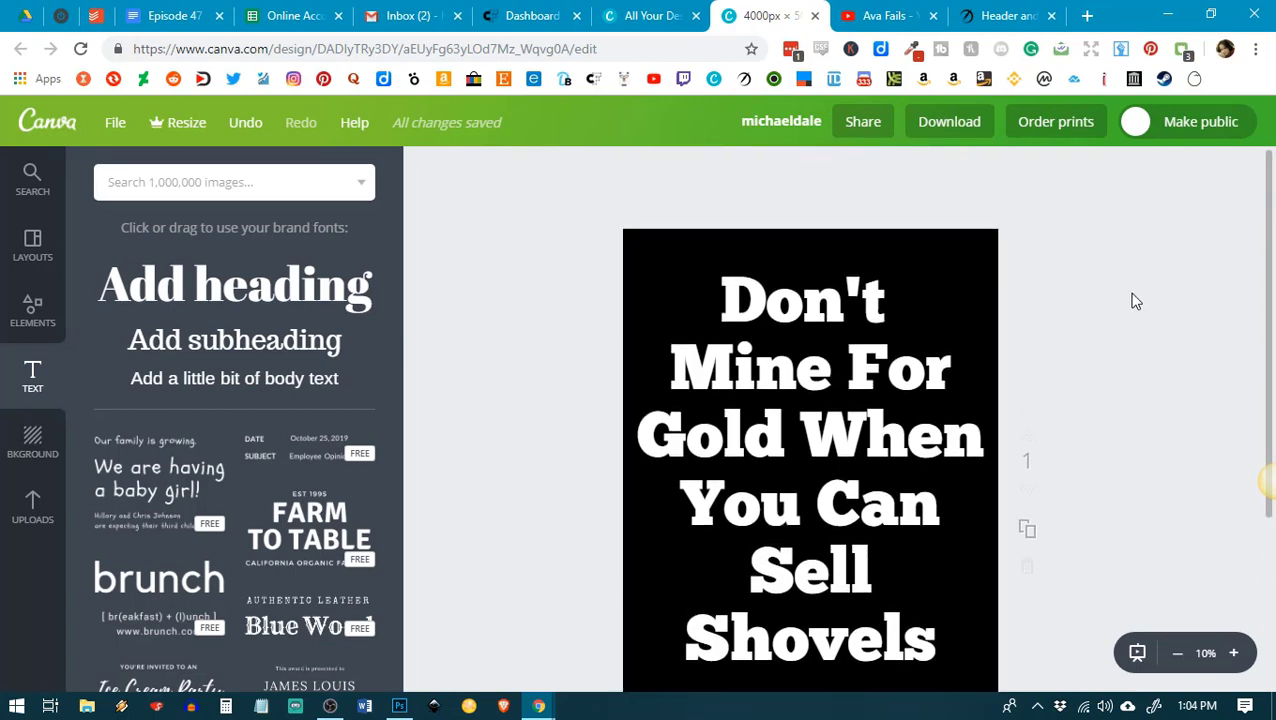
{"action": "scroll", "coordinate": [1153, 298], "scroll_direction": "down", "scroll_amount": 3}
{"action": "scroll", "coordinate": [1153, 298], "scroll_direction": "up", "scroll_amount": 3}
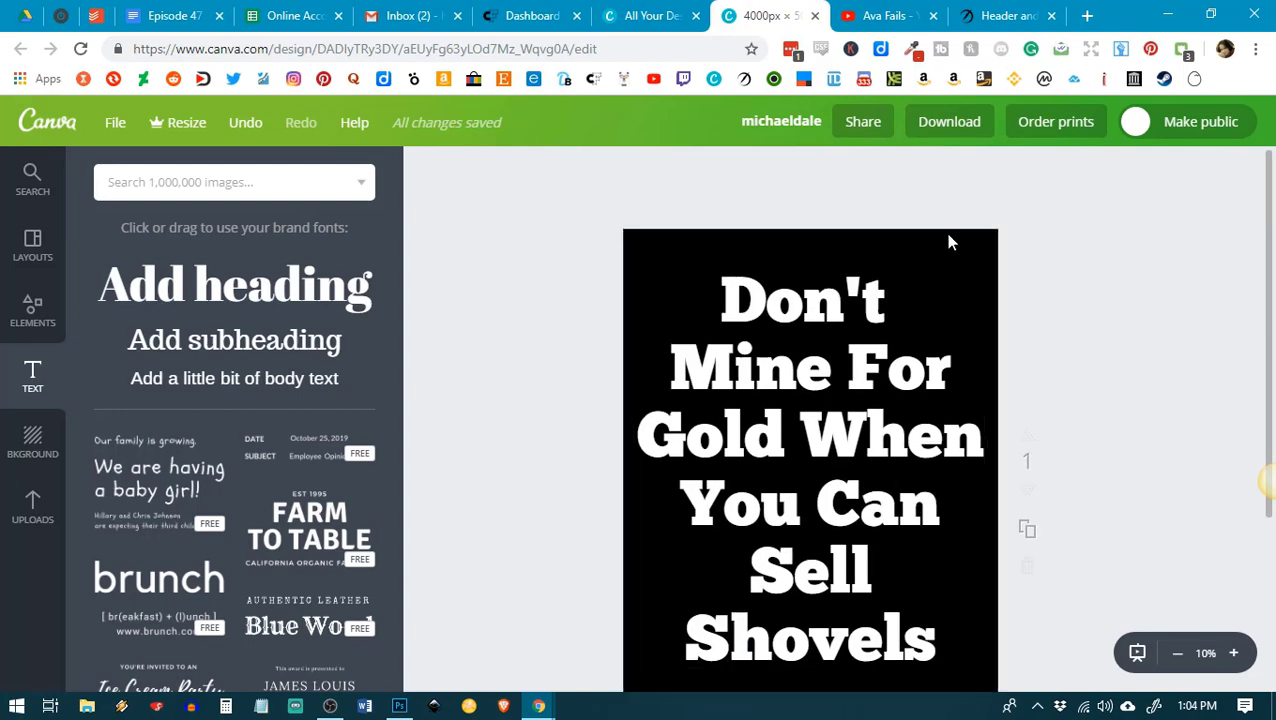
{"action": "left_click", "coordinate": [946, 240]}
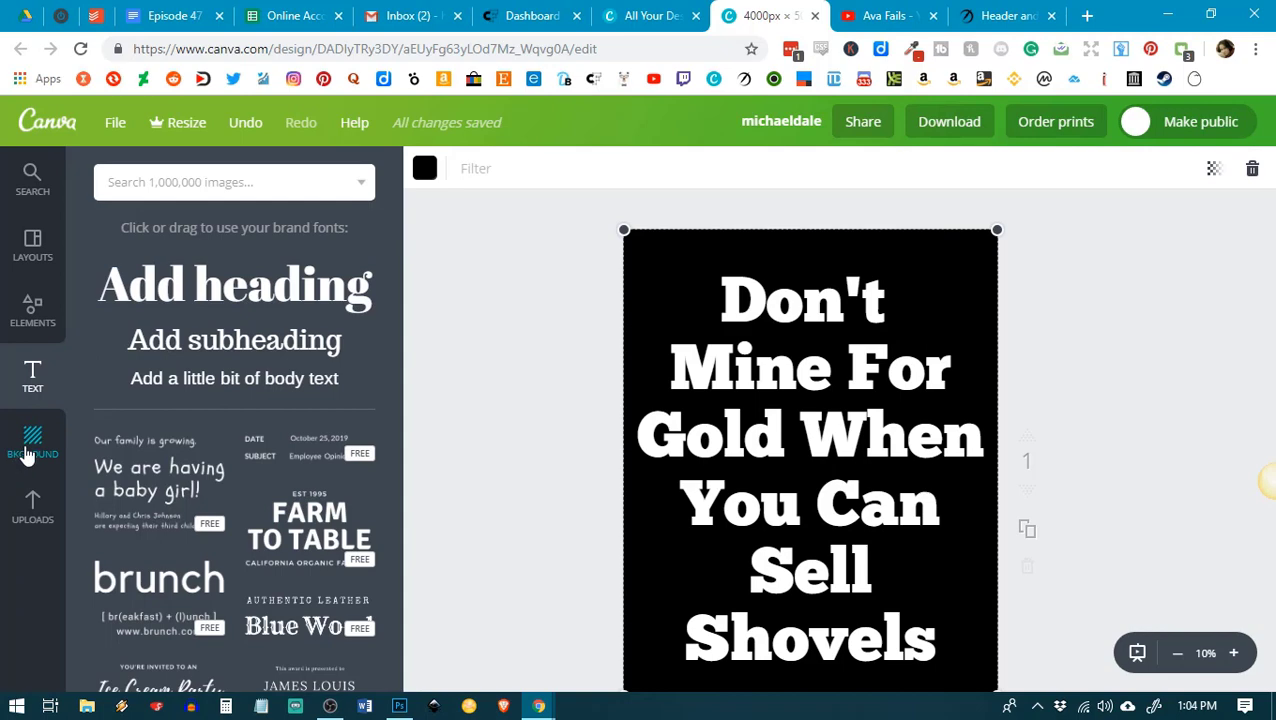
- Change the page background to white to preview the quote in black
{"action": "left_click", "coordinate": [22, 455]}
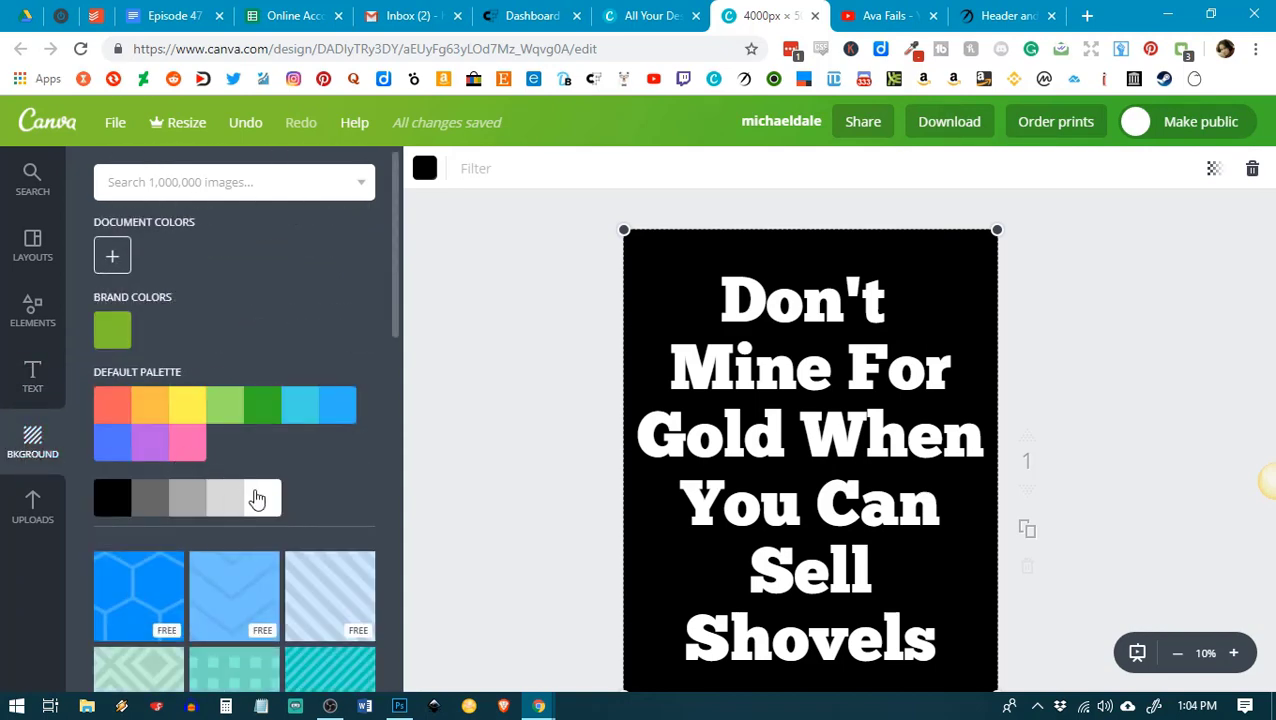
{"action": "left_click", "coordinate": [256, 499]}
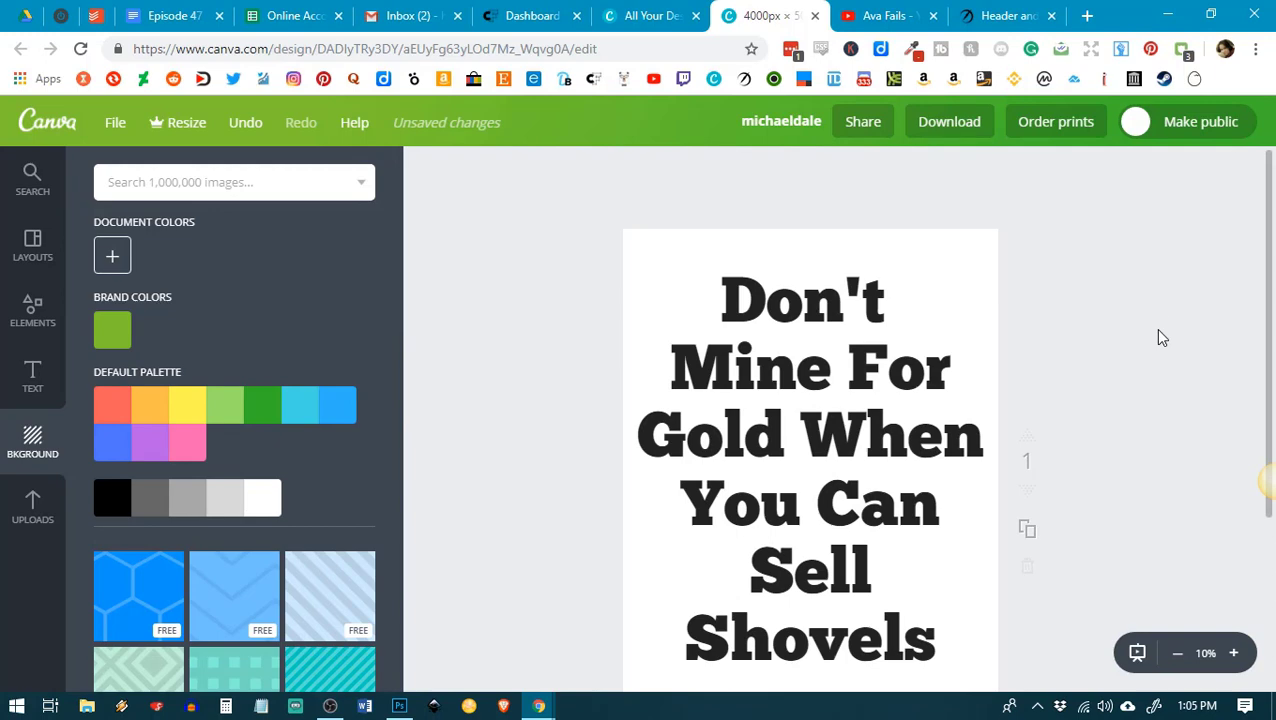
{"action": "scroll", "coordinate": [1160, 293], "scroll_direction": "down", "scroll_amount": 2}
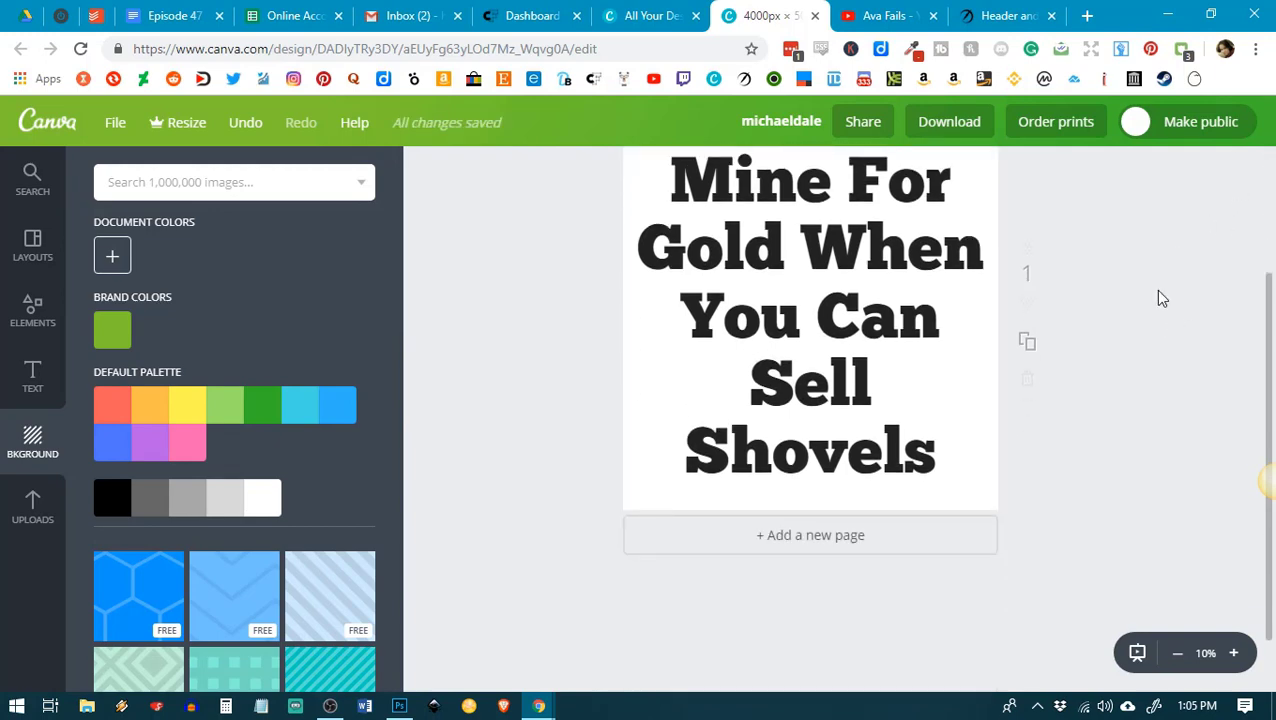
{"action": "scroll", "coordinate": [1160, 298], "scroll_direction": "up", "scroll_amount": 1}
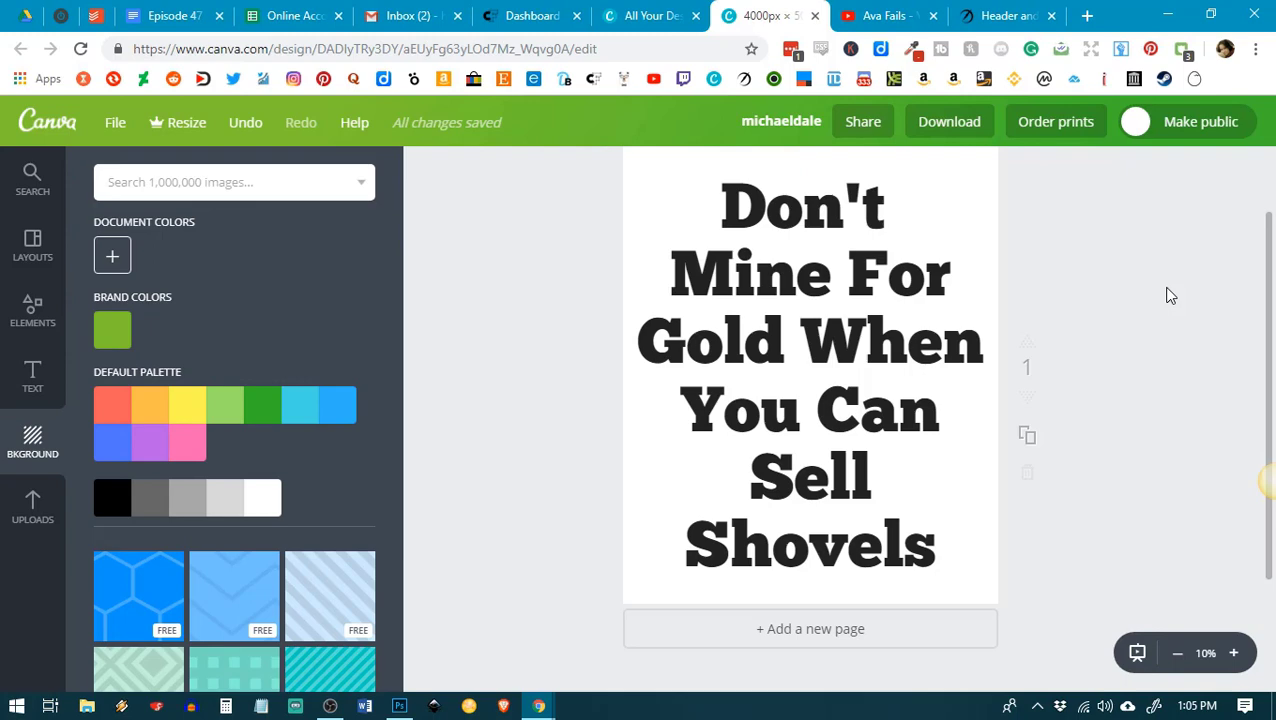
{"action": "scroll", "coordinate": [1148, 285], "scroll_direction": "up", "scroll_amount": 1}
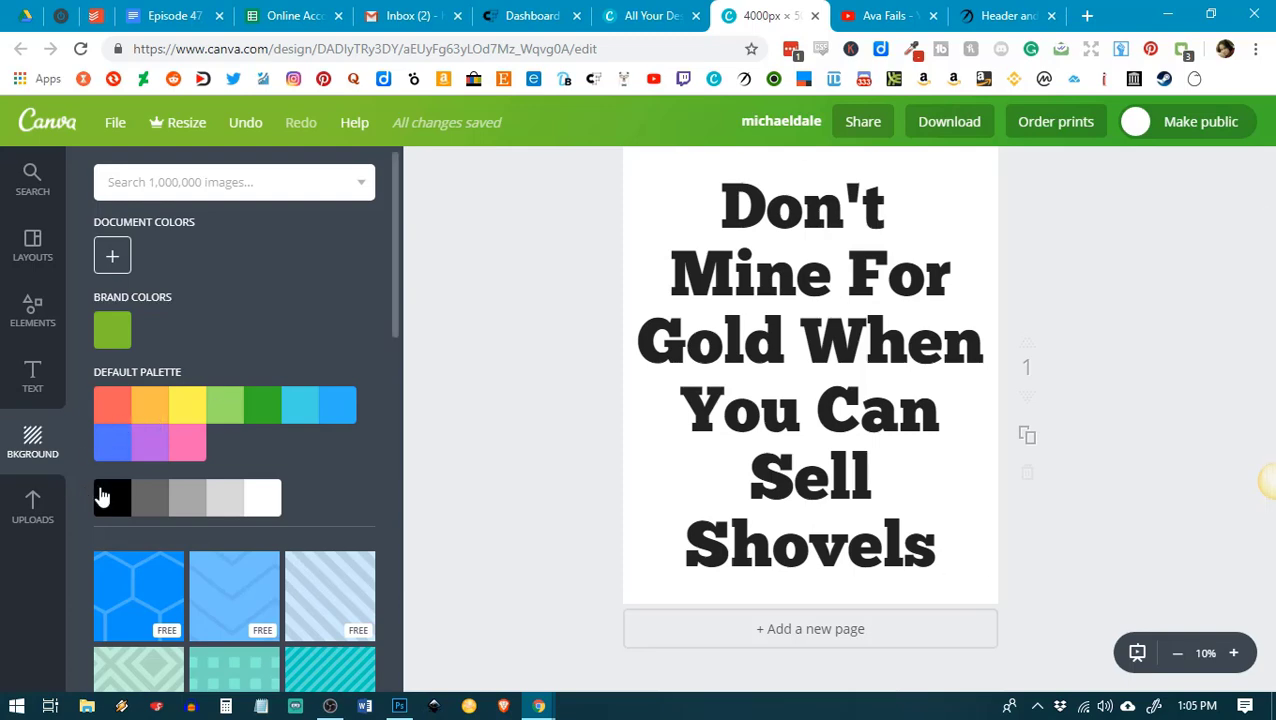
{"action": "scroll", "coordinate": [1163, 371], "scroll_direction": "up", "scroll_amount": 1}
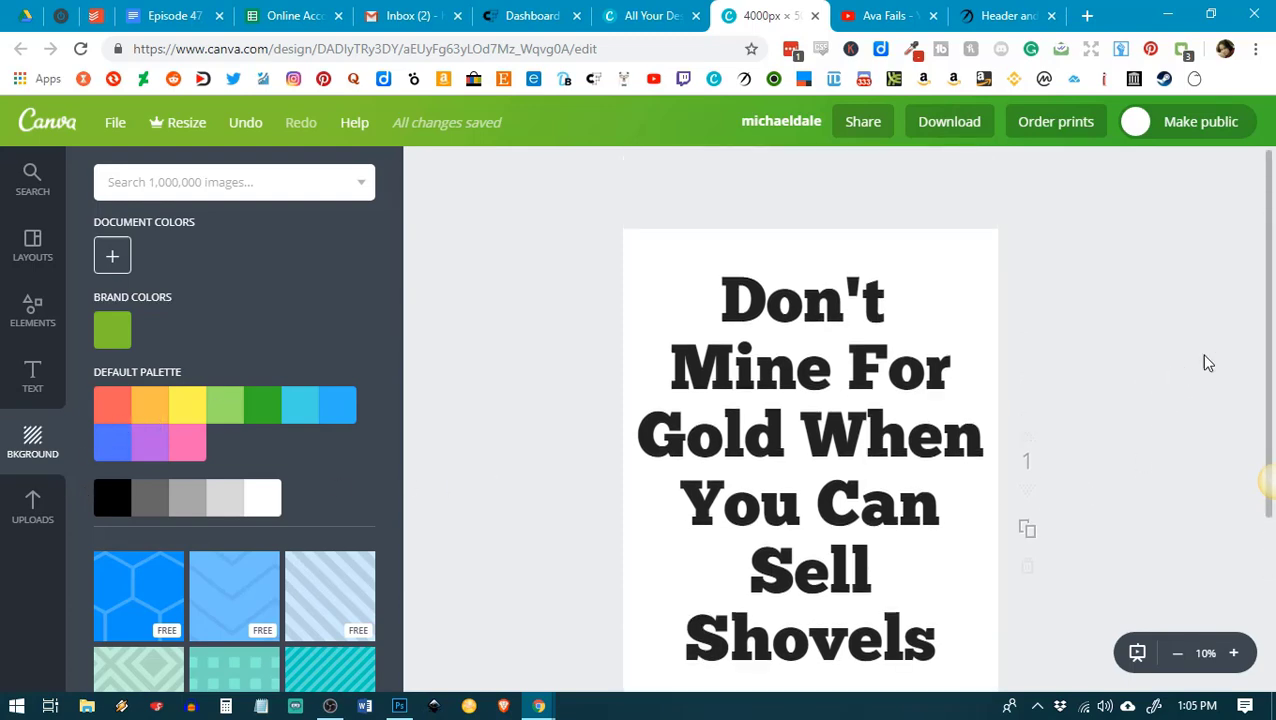
- Restore the black page background, download the design as a PNG, and open a new tab
{"action": "left_click", "coordinate": [108, 503]}
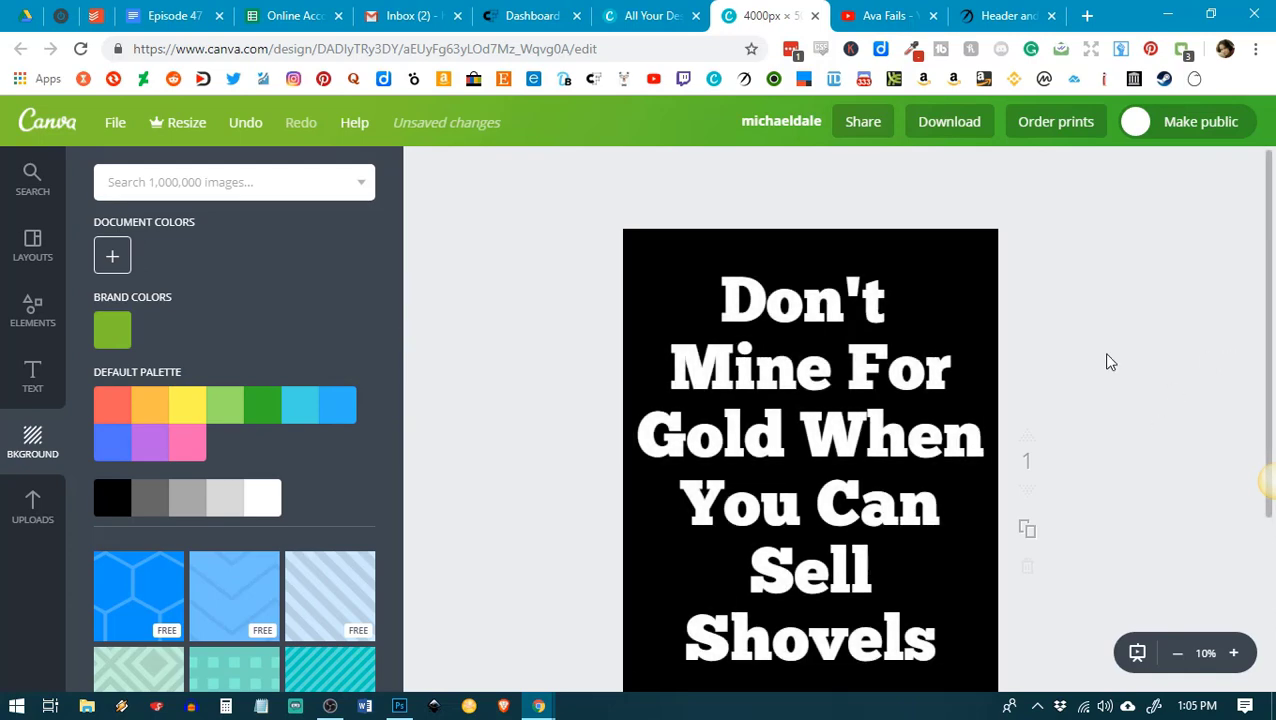
{"action": "left_click", "coordinate": [966, 128]}
{"action": "left_click", "coordinate": [906, 338]}
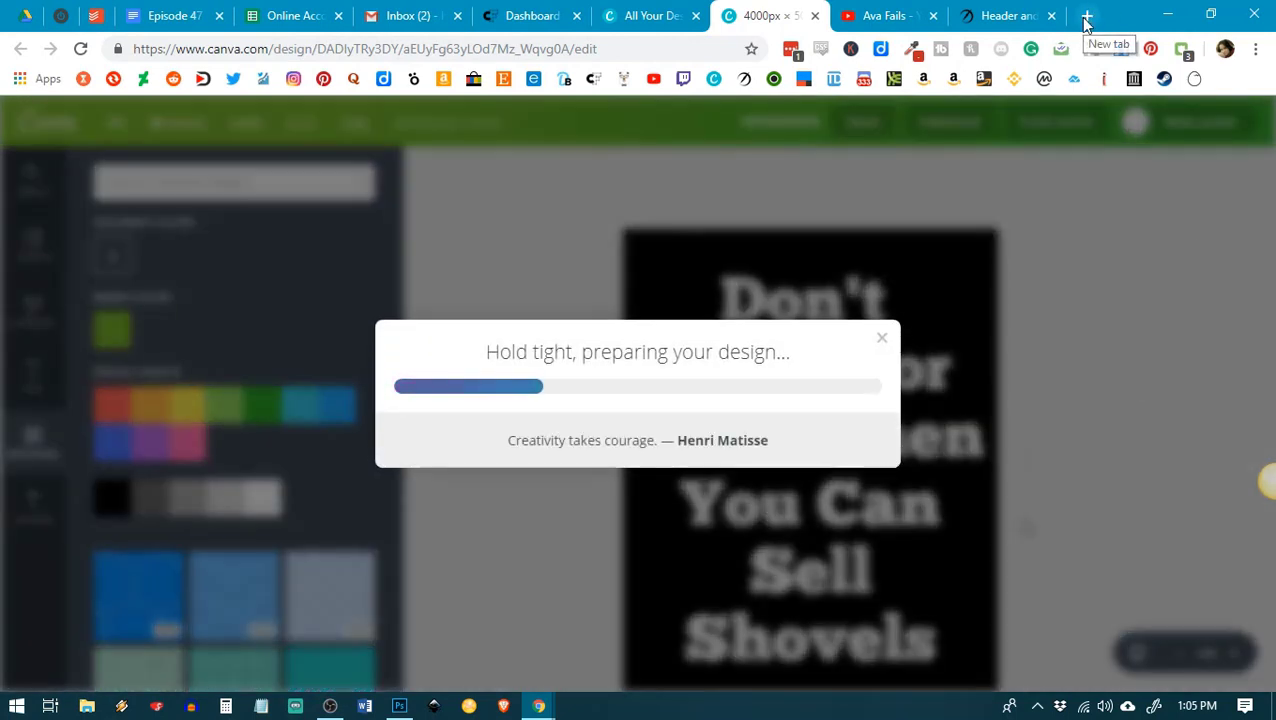
{"action": "left_click", "coordinate": [1087, 16]}
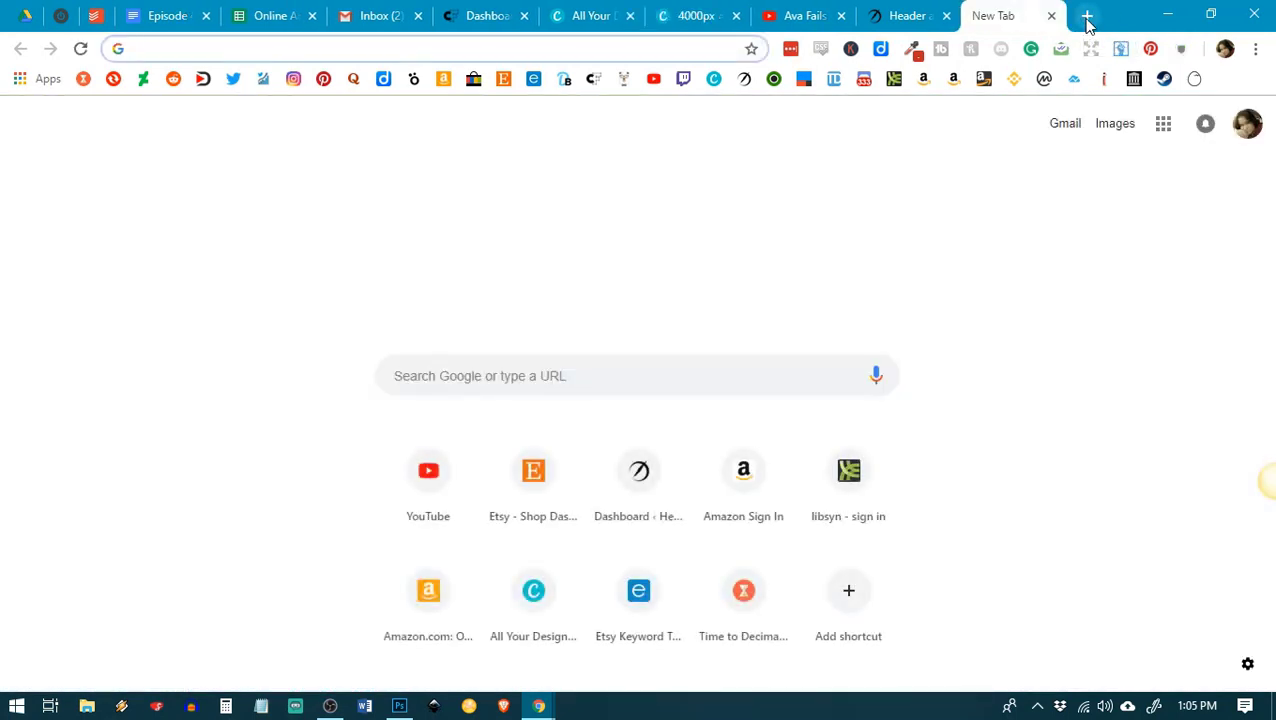
- Load pixlr.com/editor in the new tab and close the browser's download bar
{"action": "type", "text": "pixlr.com/"}
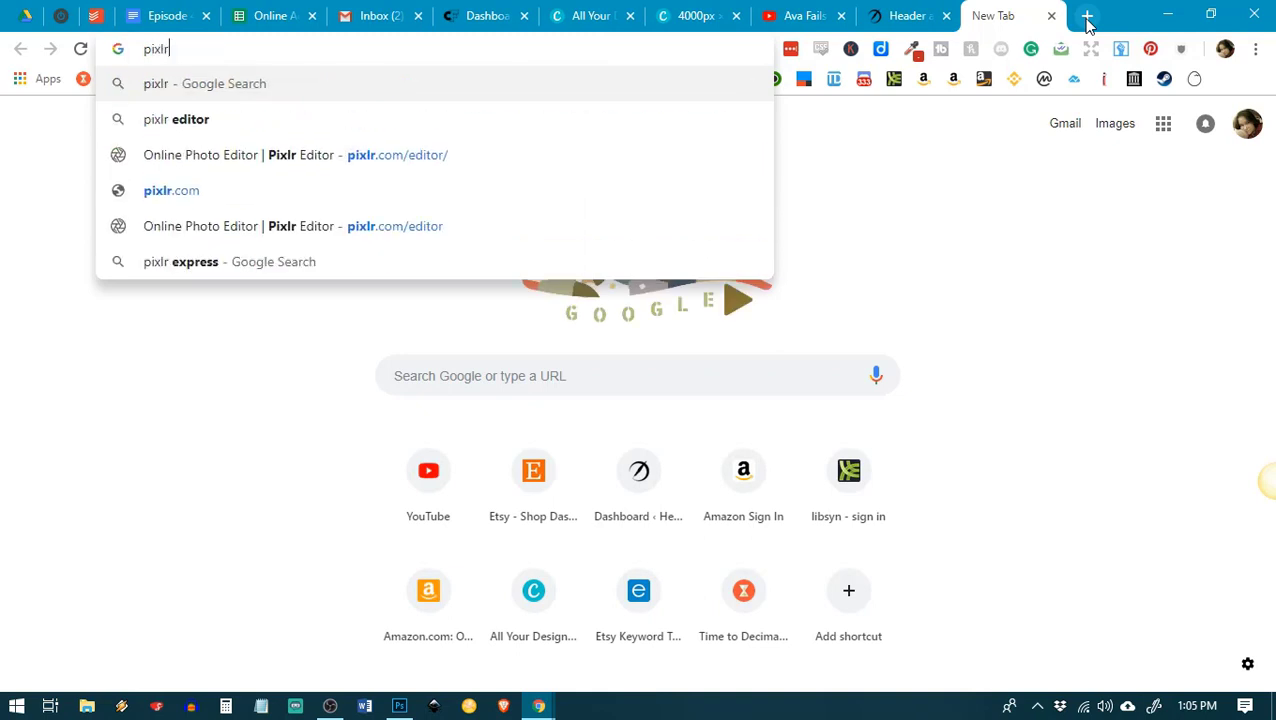
{"action": "type", "text": "editor/"}
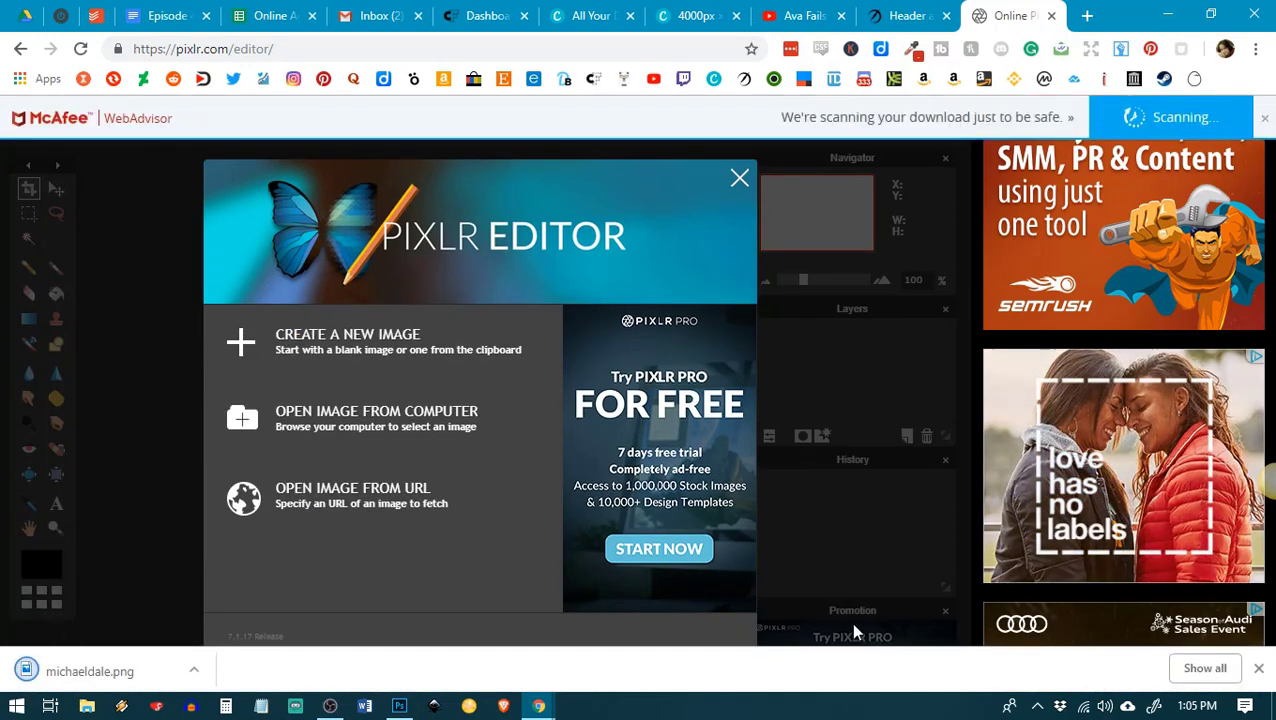
{"action": "left_click", "coordinate": [1258, 668]}
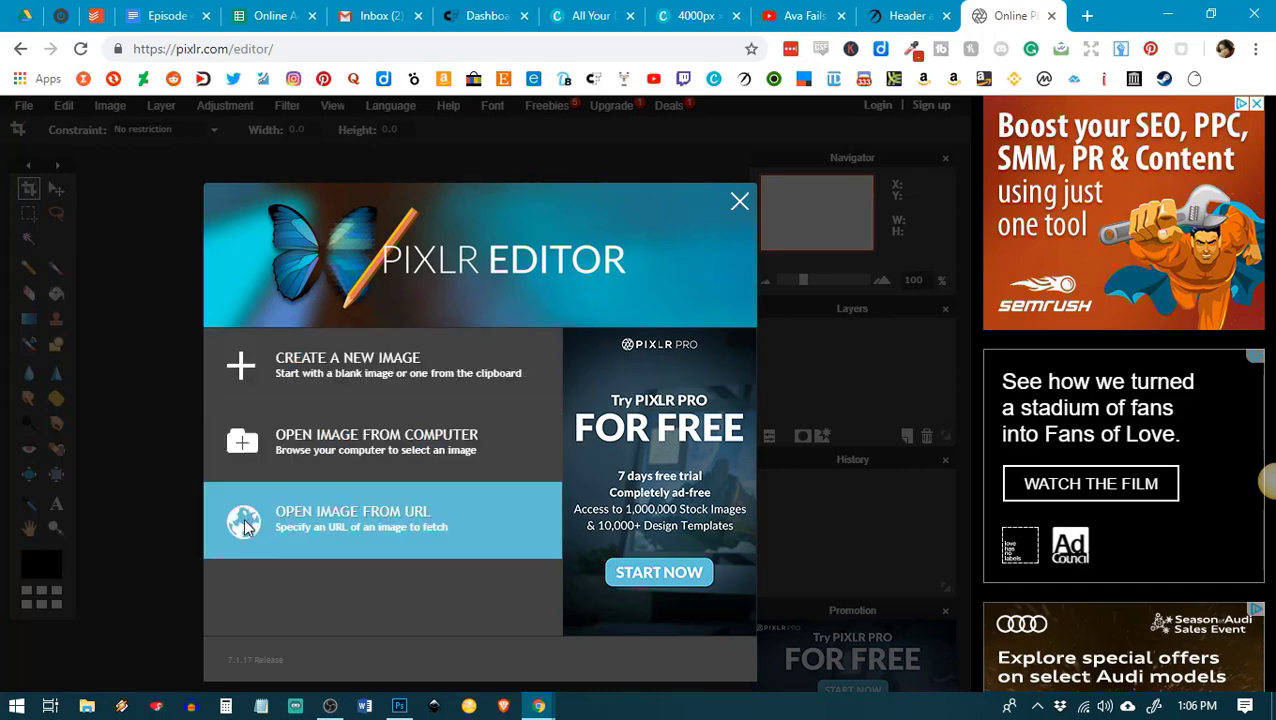
- Open the downloaded Canva quote PNG from the Desktop in Pixlr Editor
{"action": "left_click", "coordinate": [346, 441]}
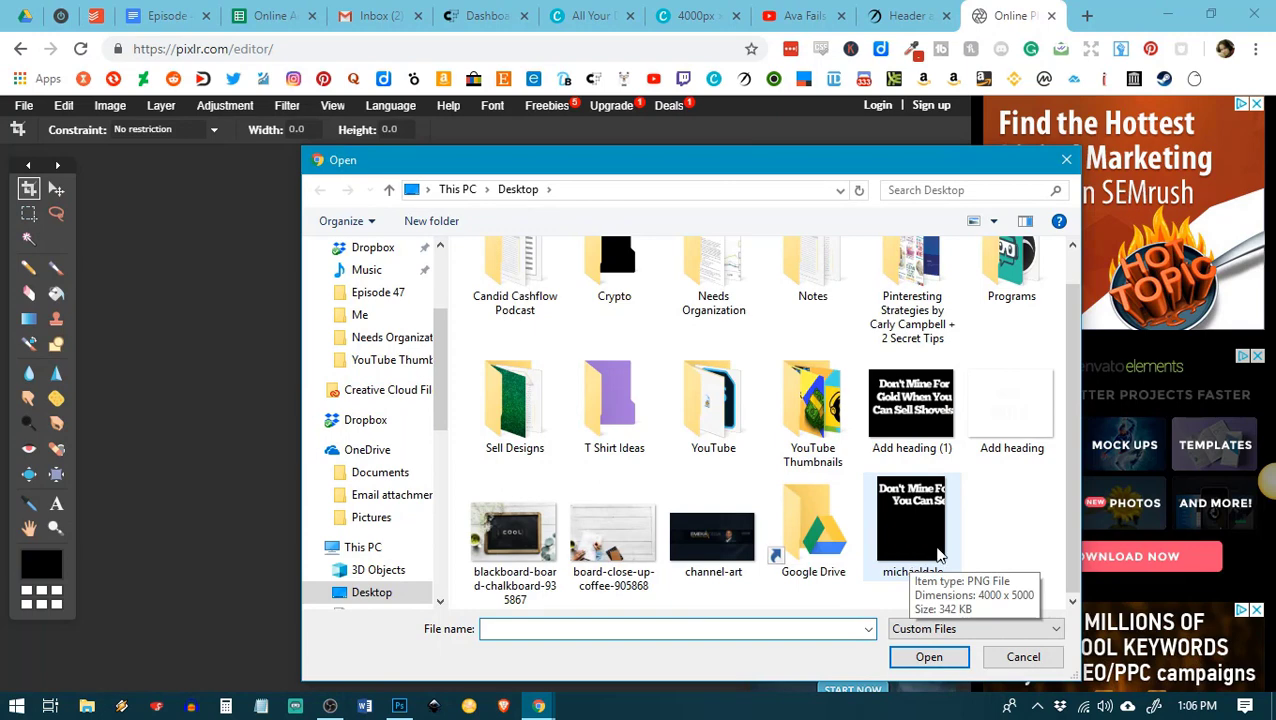
{"action": "left_click", "coordinate": [930, 510]}
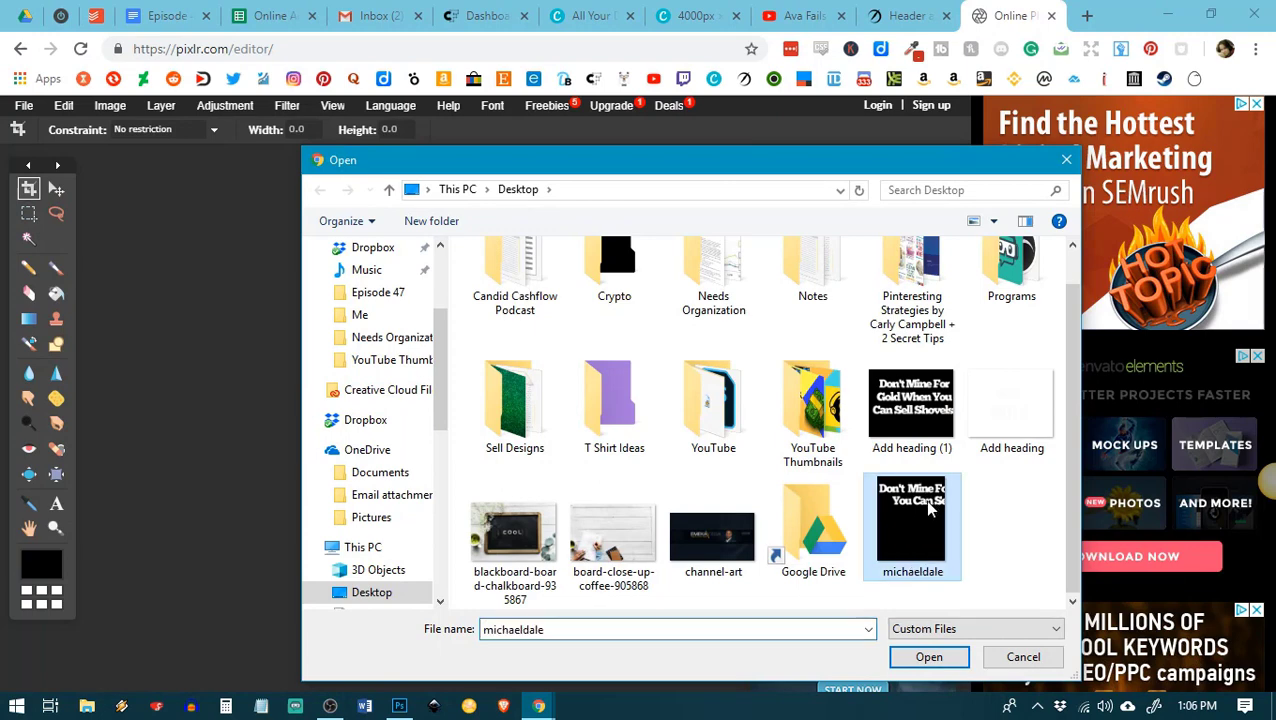
{"action": "left_click", "coordinate": [925, 659]}
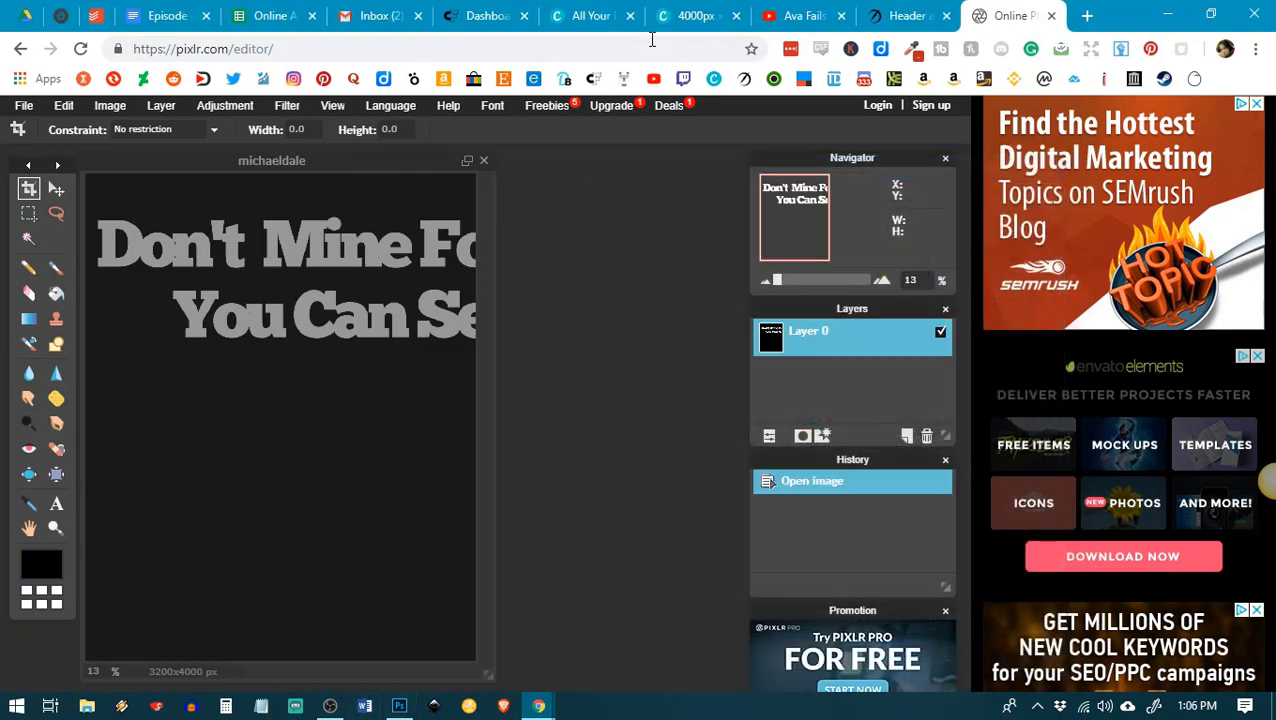
- Go back to the Canva tab and close the 'Your design is ready and downloading' notice
{"action": "left_click", "coordinate": [690, 15]}
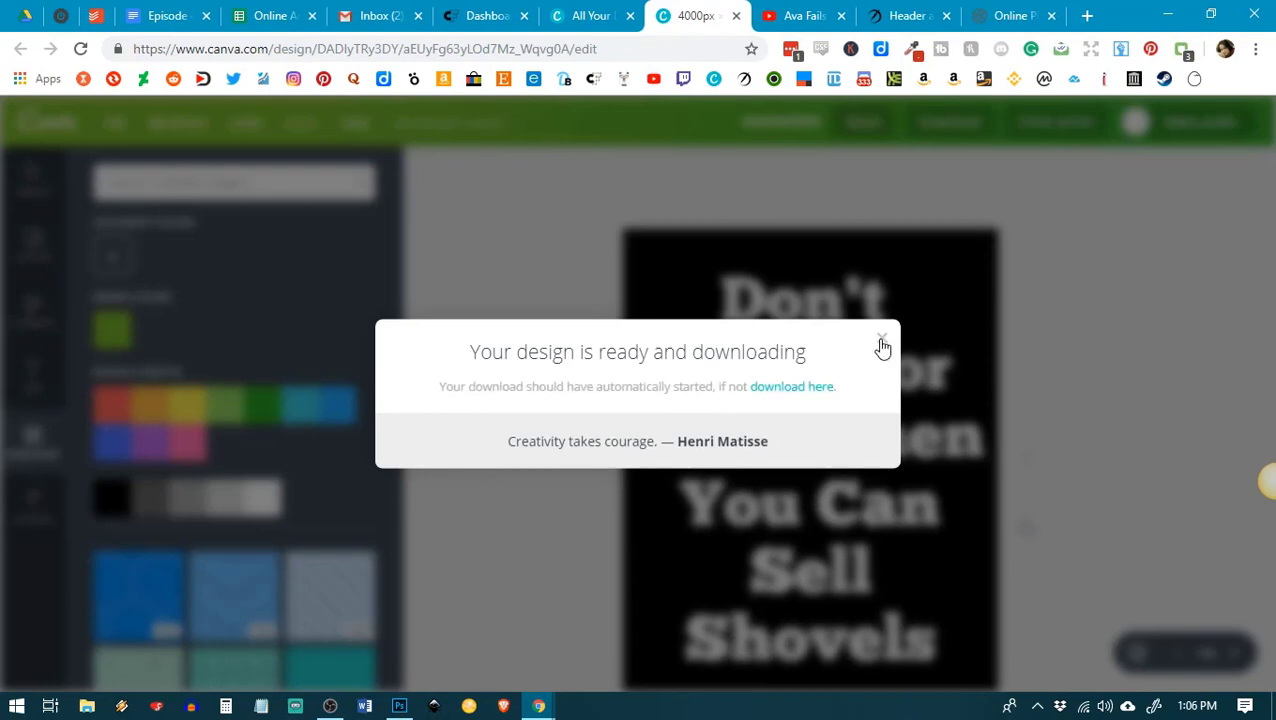
{"action": "left_click", "coordinate": [882, 344]}
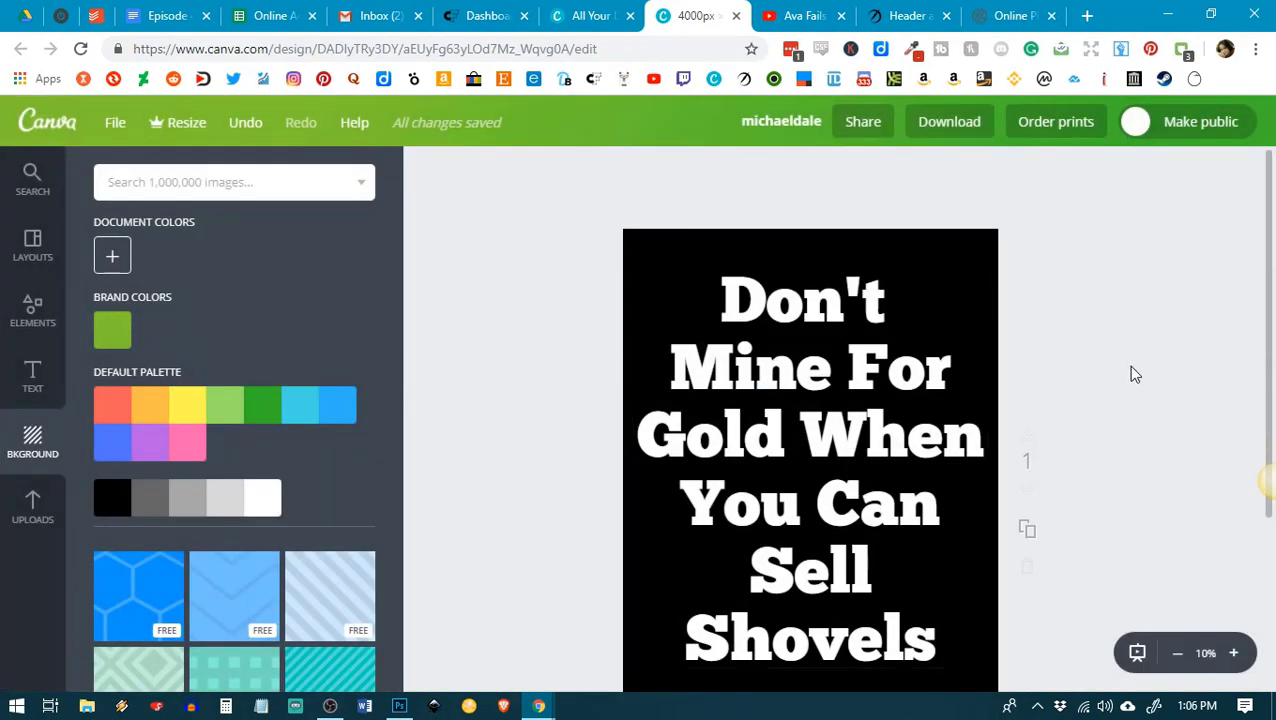
{"action": "scroll", "coordinate": [1131, 376], "scroll_direction": "down", "scroll_amount": 3}
{"action": "scroll", "coordinate": [1128, 378], "scroll_direction": "up", "scroll_amount": 2}
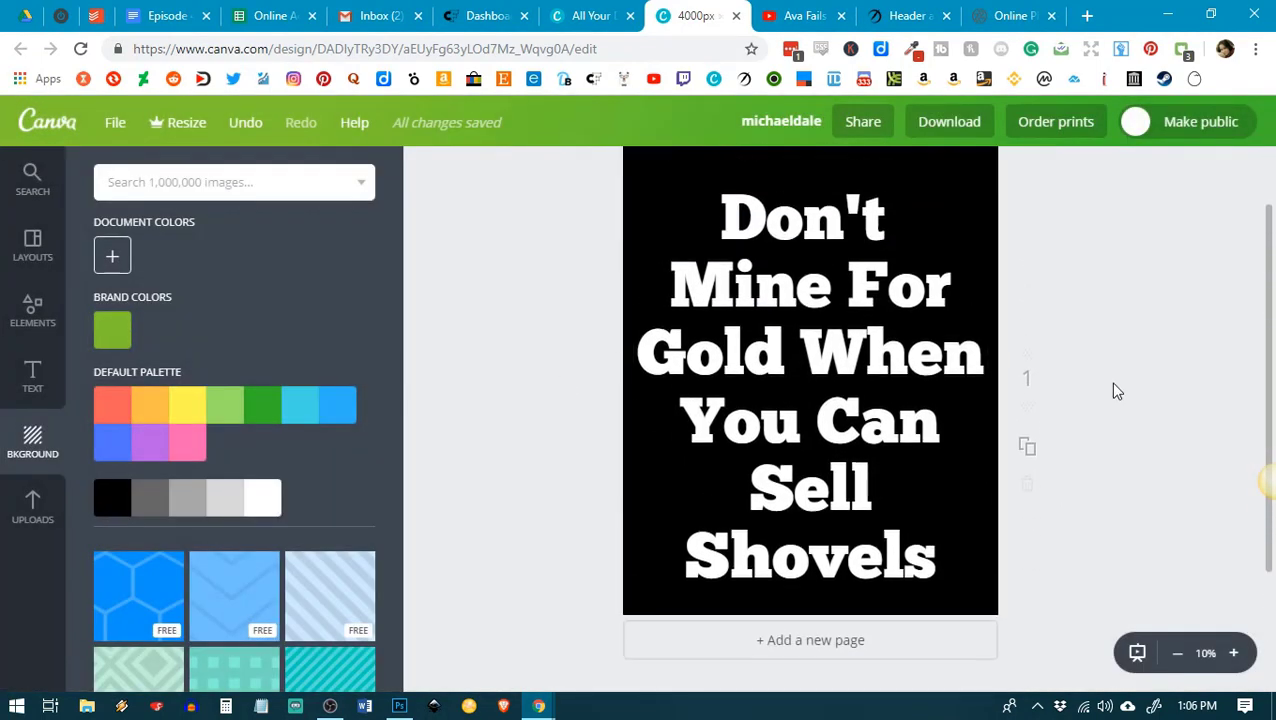
{"action": "scroll", "coordinate": [1110, 385], "scroll_direction": "up", "scroll_amount": 1}
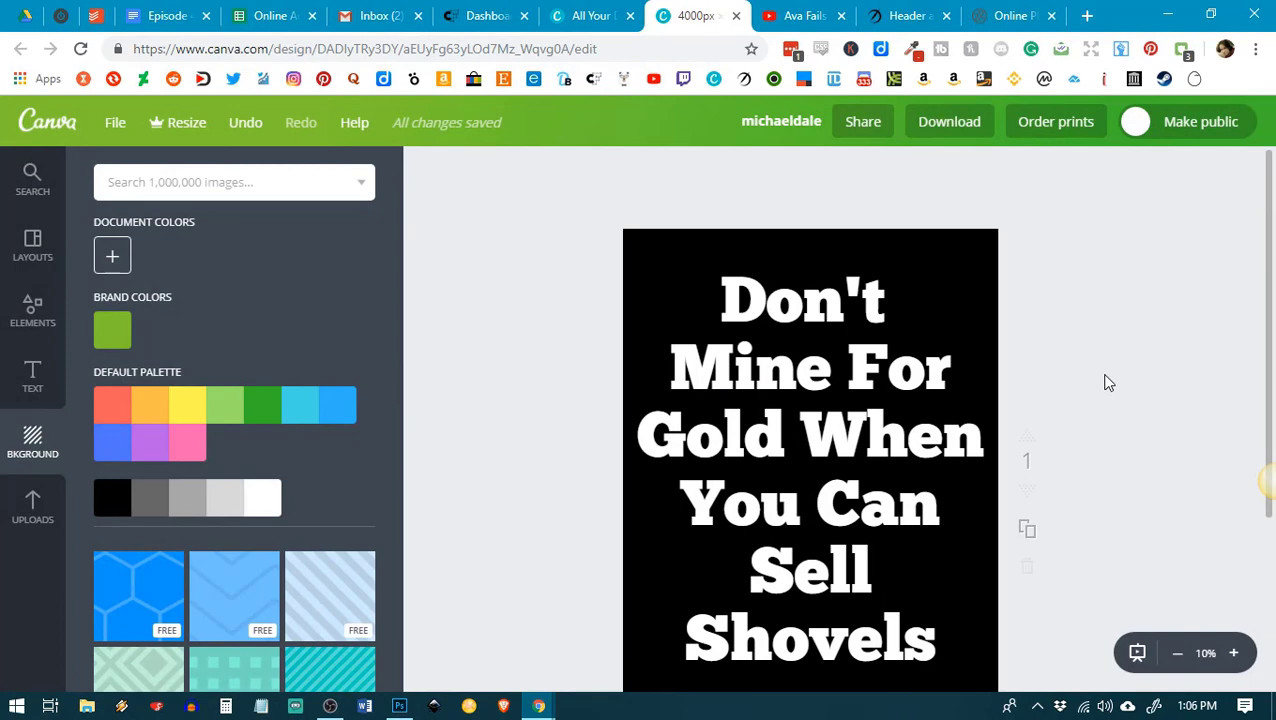
- In the Pixlr tab, Magic Wand-select the black background around the quote text
{"action": "left_click", "coordinate": [1008, 16]}
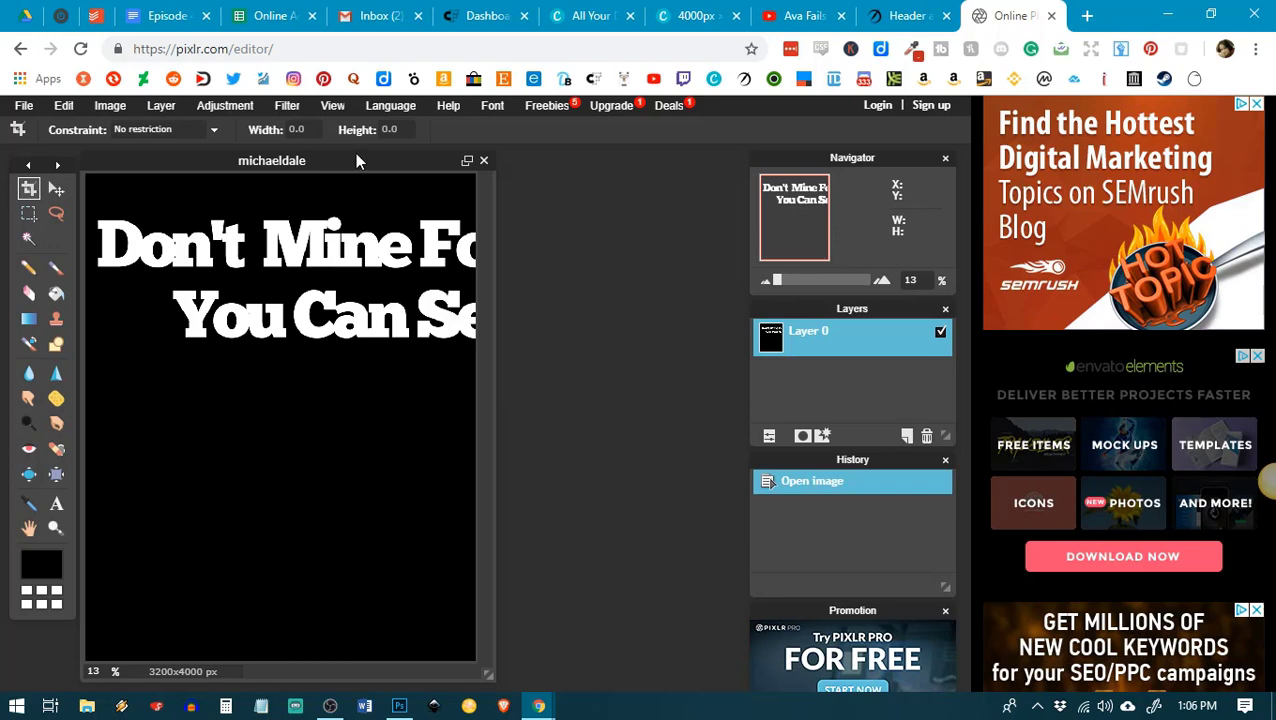
{"action": "left_click", "coordinate": [29, 241]}
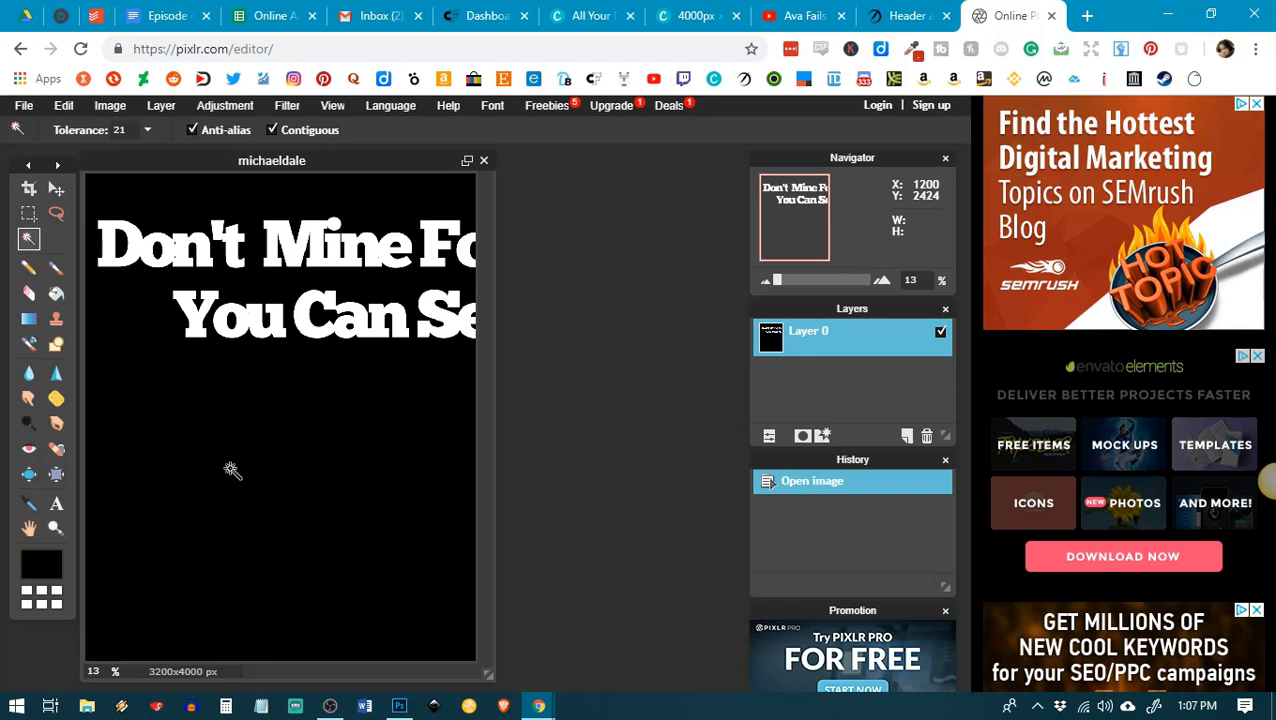
{"action": "left_click", "coordinate": [231, 470]}
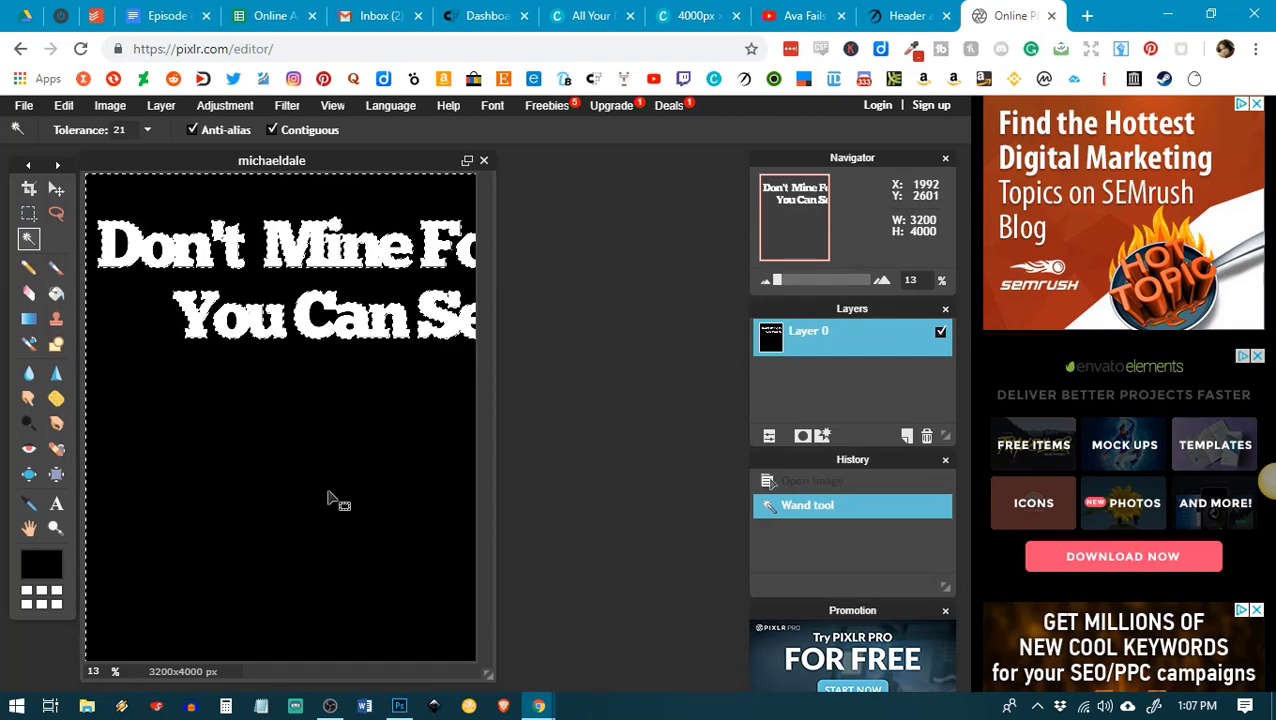
- Delete the black background, then erase leftover black inside the D, Don't, o and C
{"action": "key", "text": "Delete"}
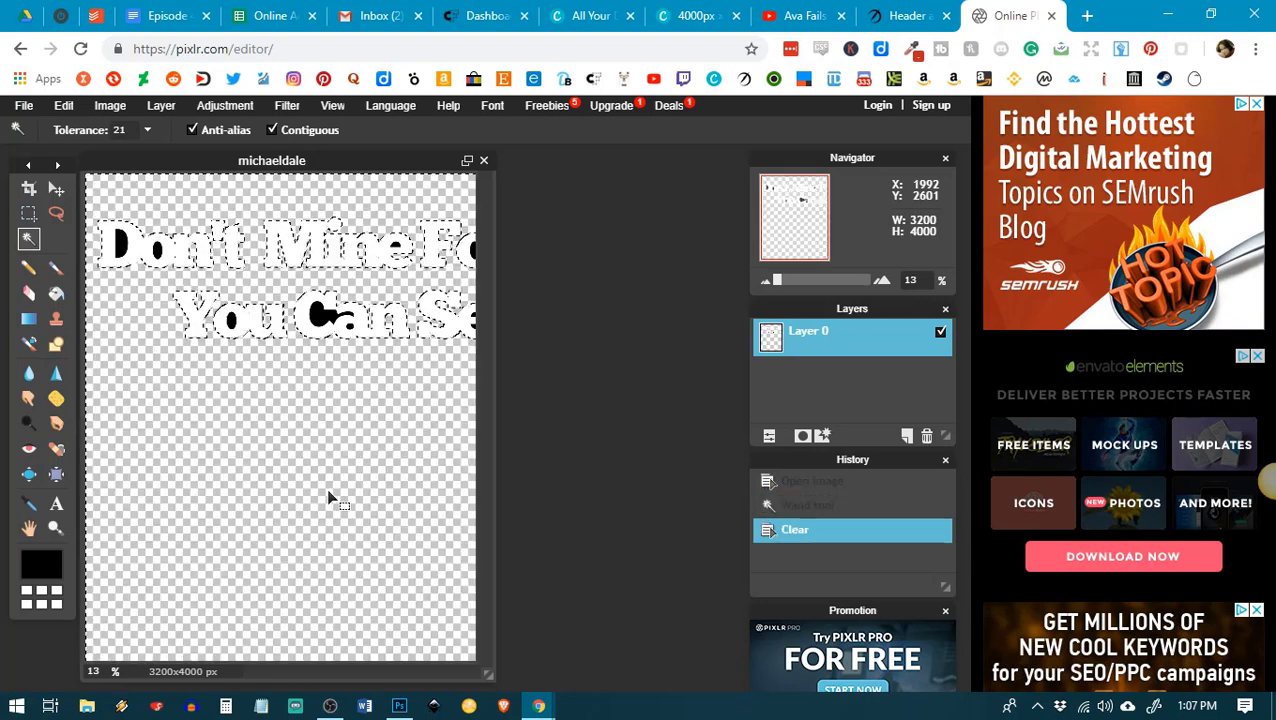
{"action": "left_click", "coordinate": [121, 246]}
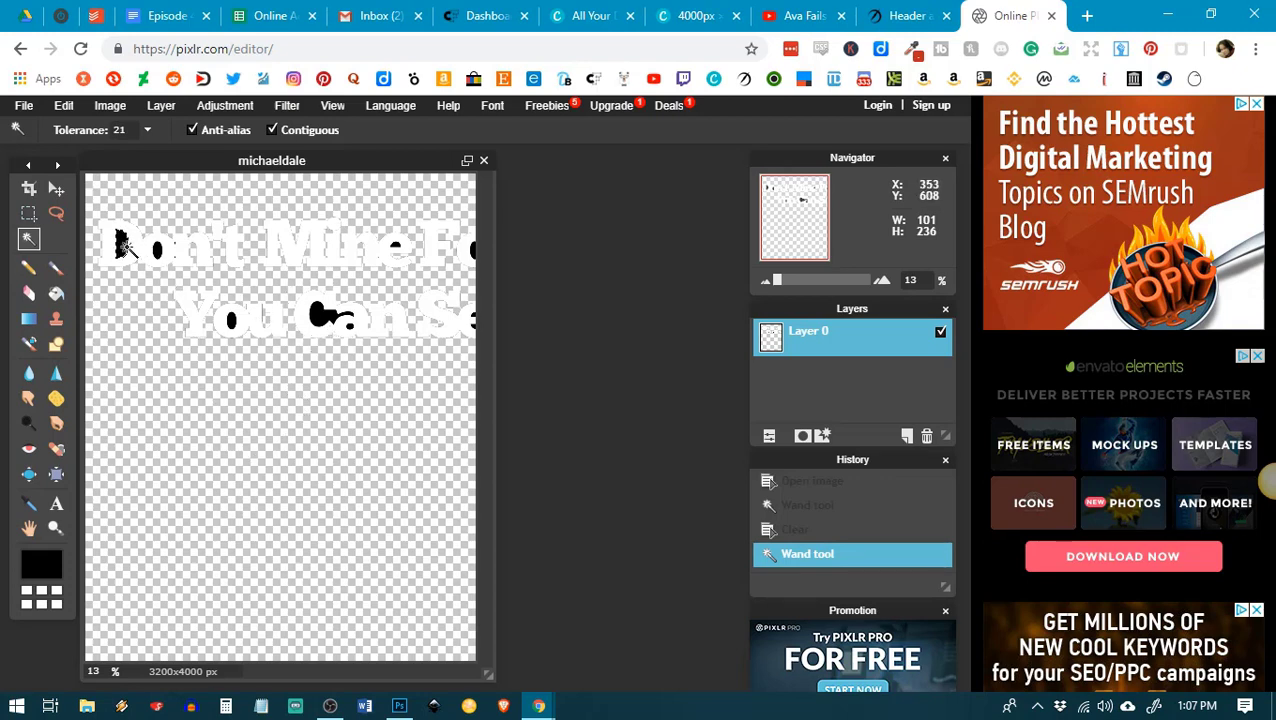
{"action": "key", "text": "Delete"}
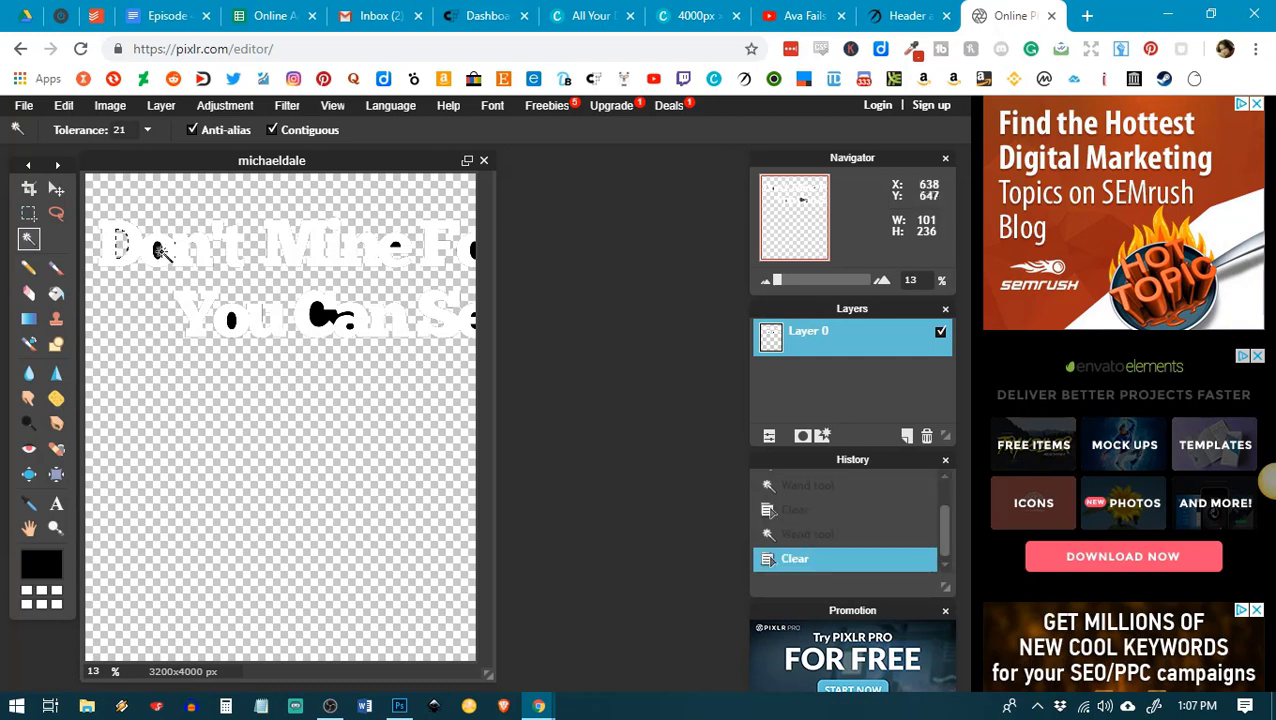
{"action": "left_click", "coordinate": [157, 254]}
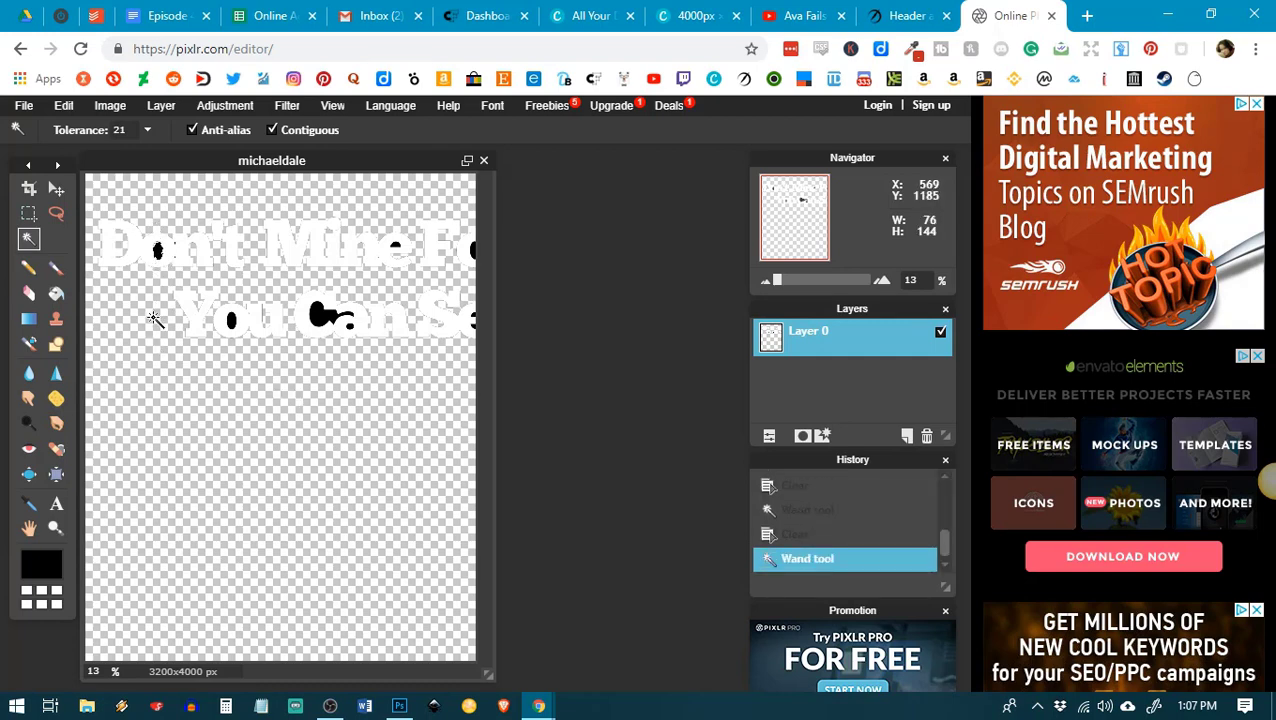
{"action": "key", "text": "Delete"}
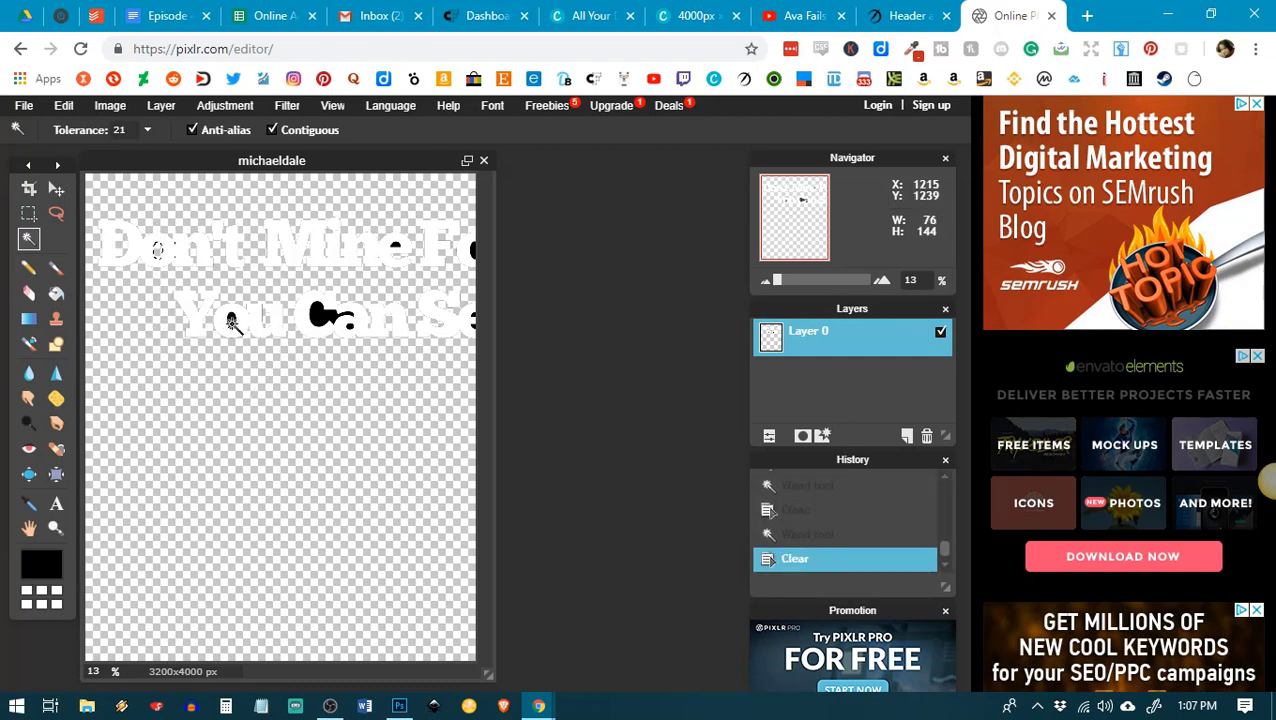
{"action": "left_click", "coordinate": [231, 322]}
{"action": "key", "text": "Delete"}
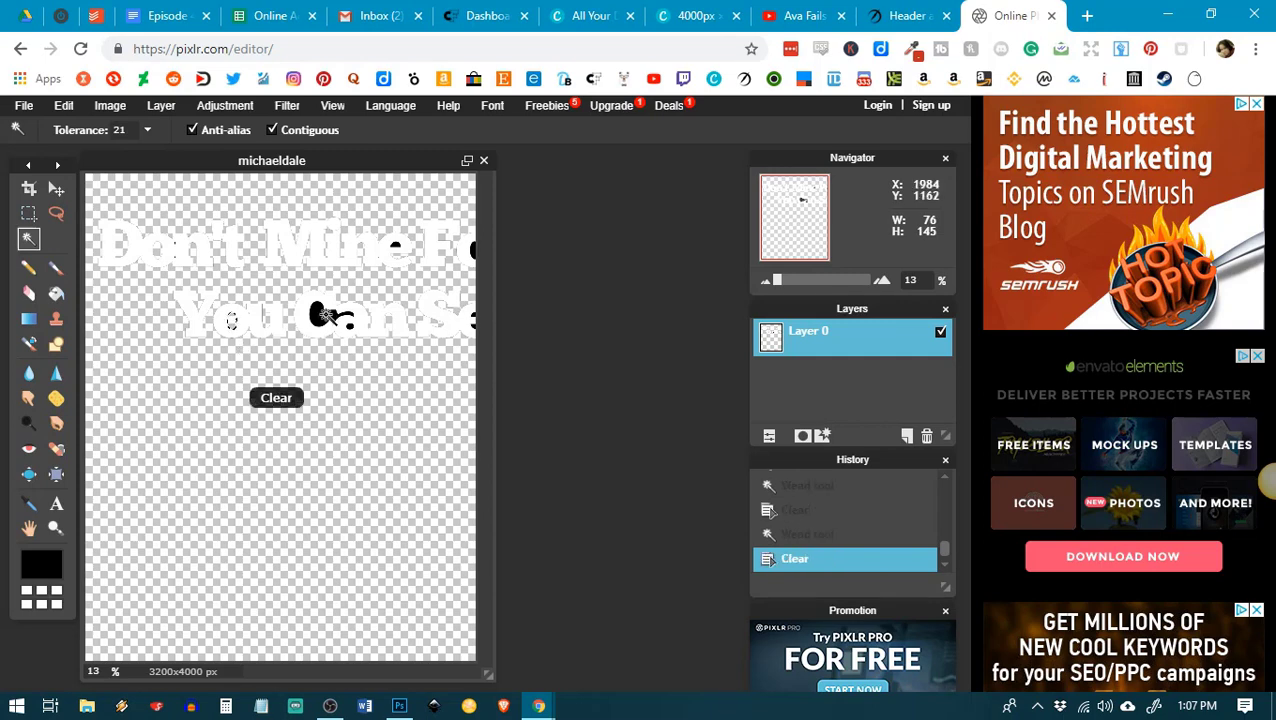
{"action": "left_click", "coordinate": [322, 316]}
{"action": "key", "text": "Delete"}
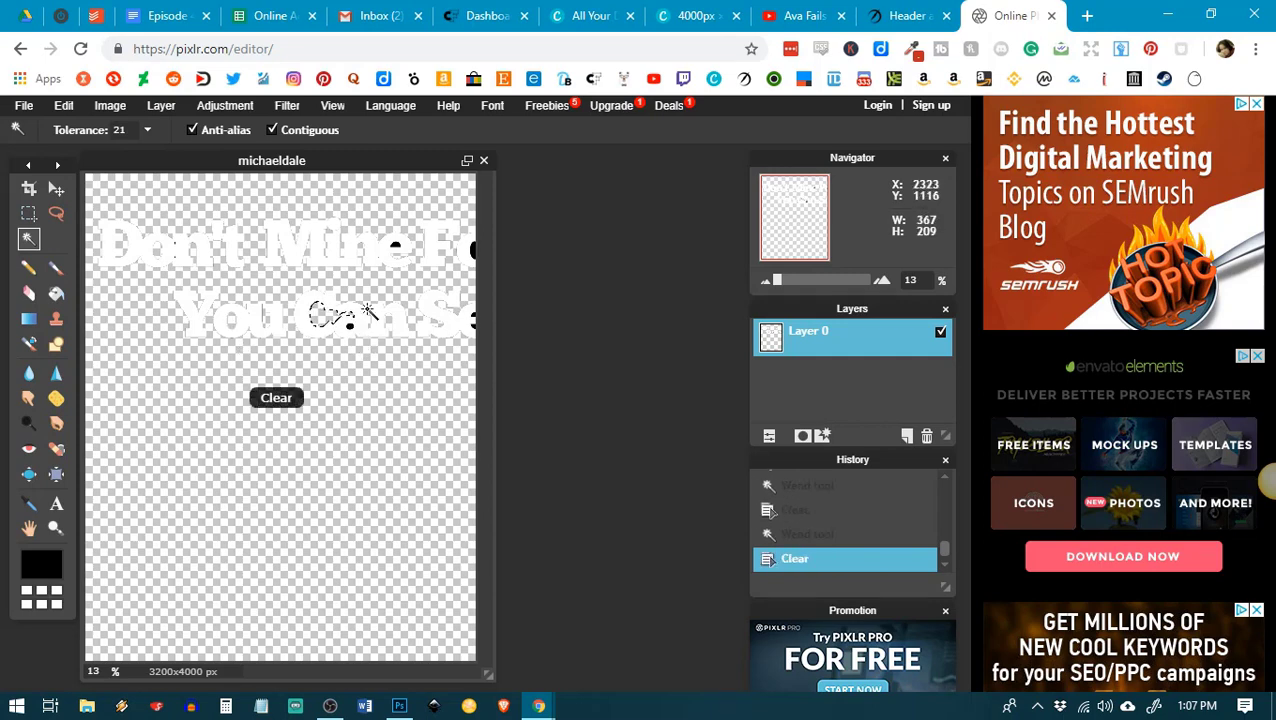
- Erase the remaining black specks near the F, near Can, and along the right edge
{"action": "left_click", "coordinate": [397, 247]}
{"action": "key", "text": "Delete"}
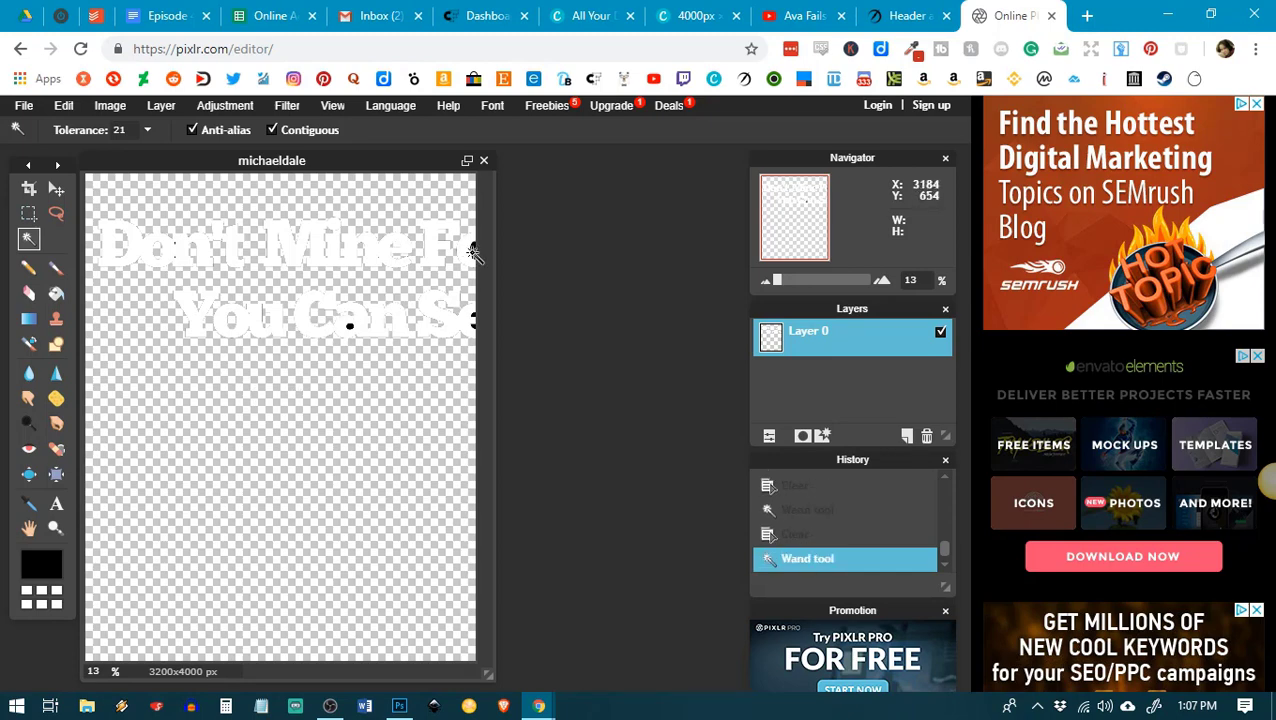
{"action": "left_click", "coordinate": [473, 250]}
{"action": "key", "text": "Delete"}
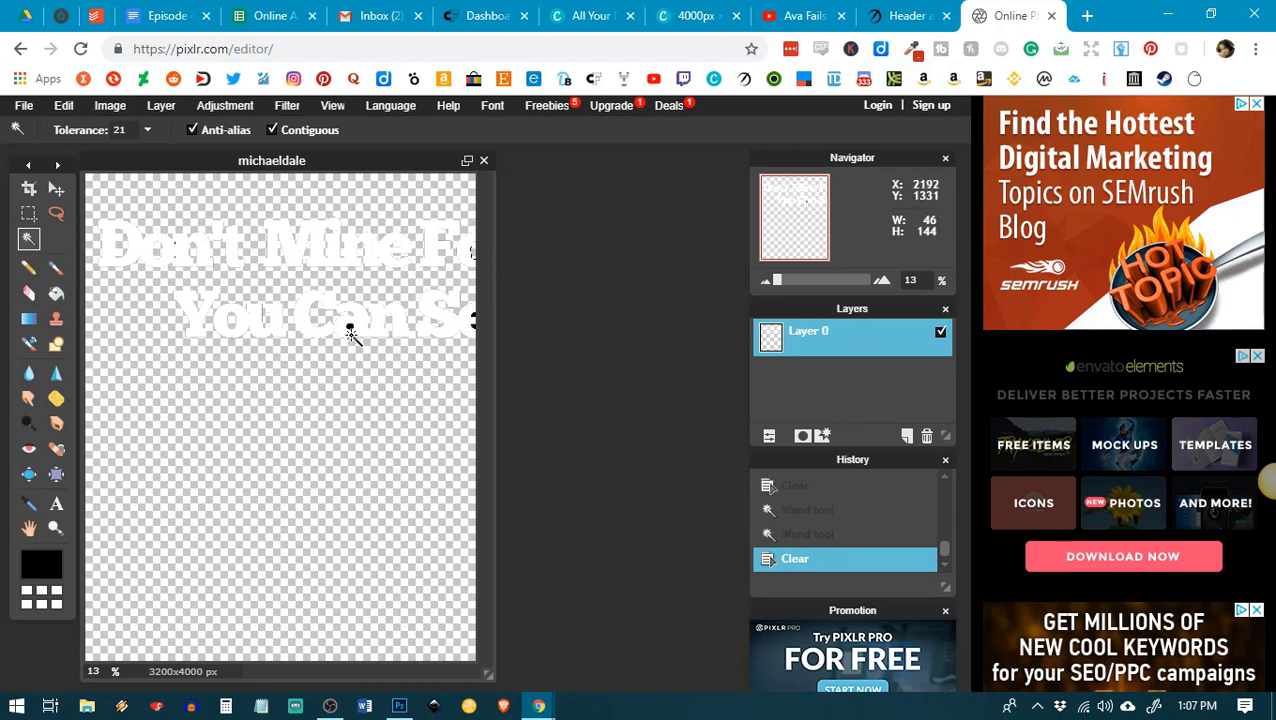
{"action": "left_click", "coordinate": [350, 333]}
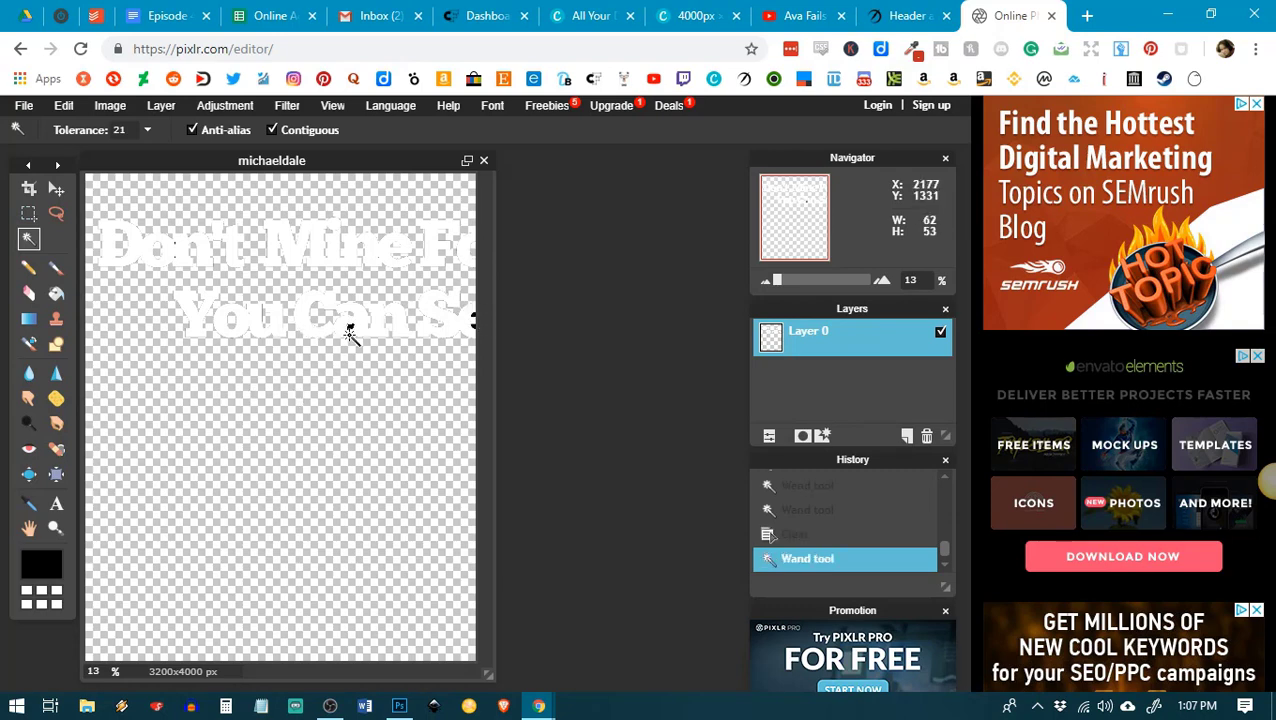
{"action": "key", "text": "Delete"}
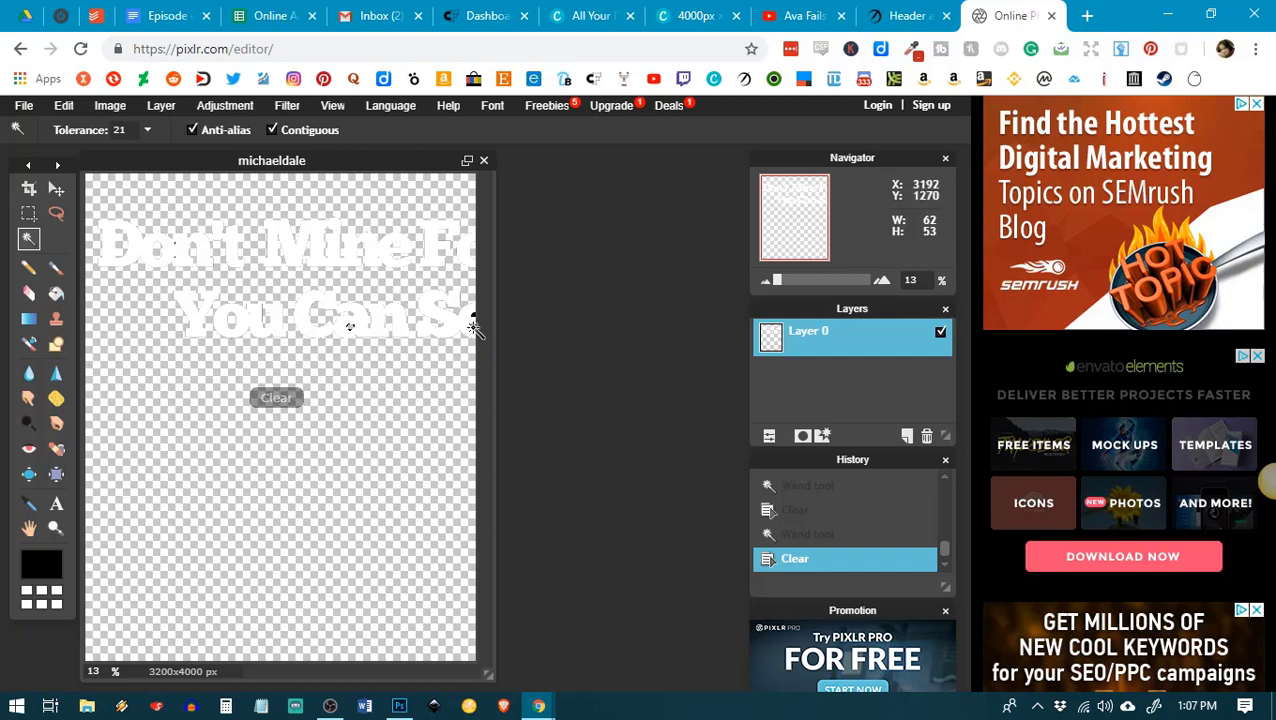
{"action": "left_click", "coordinate": [470, 330]}
{"action": "key", "text": "Delete"}
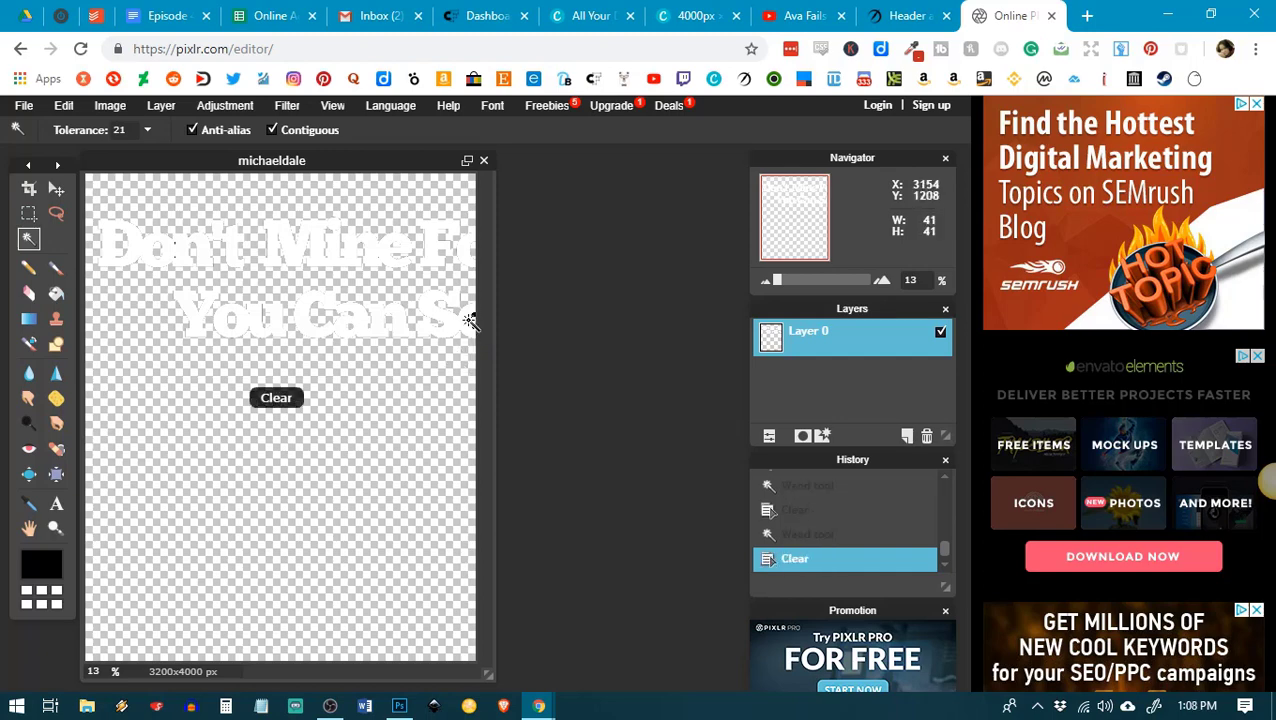
{"action": "left_click", "coordinate": [472, 335]}
{"action": "key", "text": "Delete"}
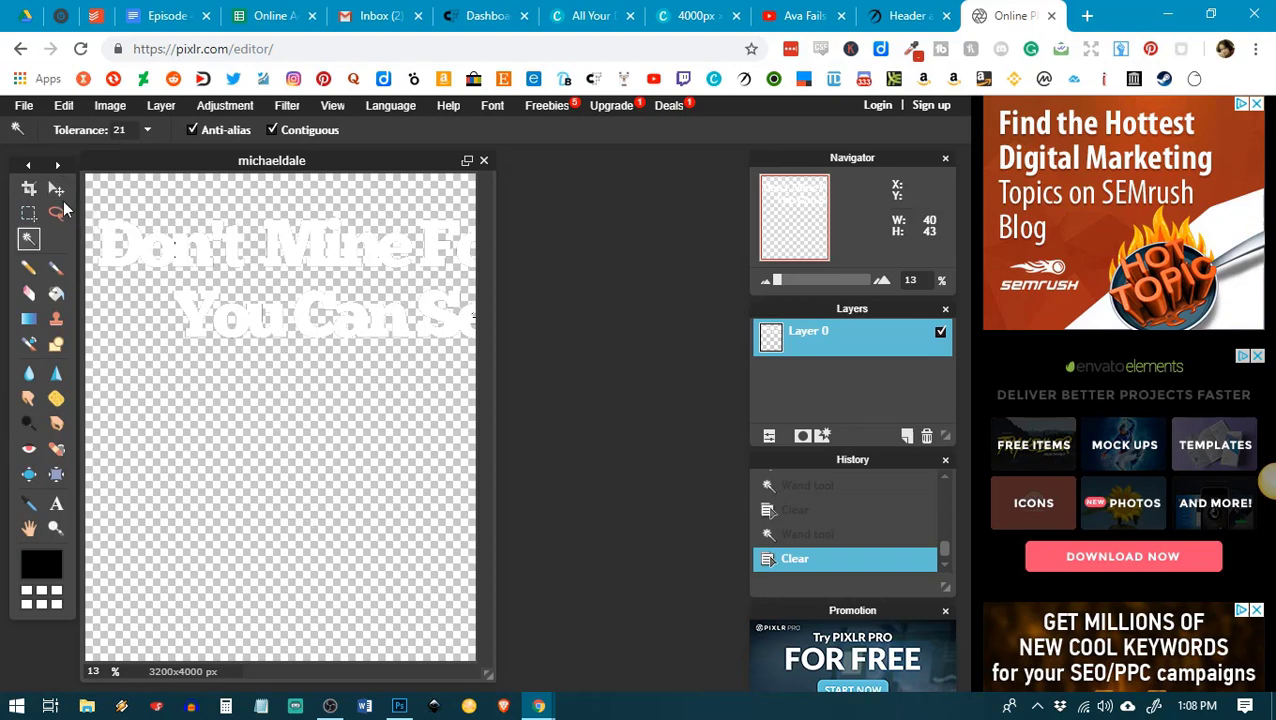
{"action": "left_click", "coordinate": [24, 108]}
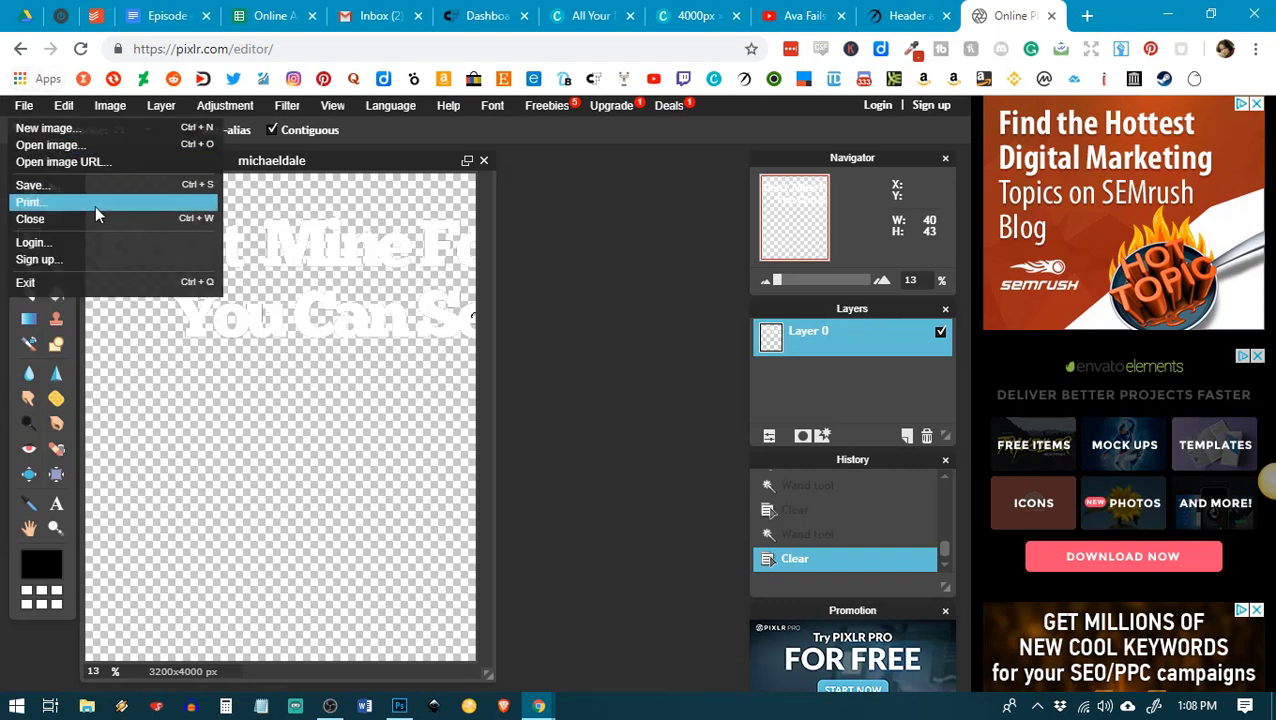
{"action": "left_click", "coordinate": [89, 199]}
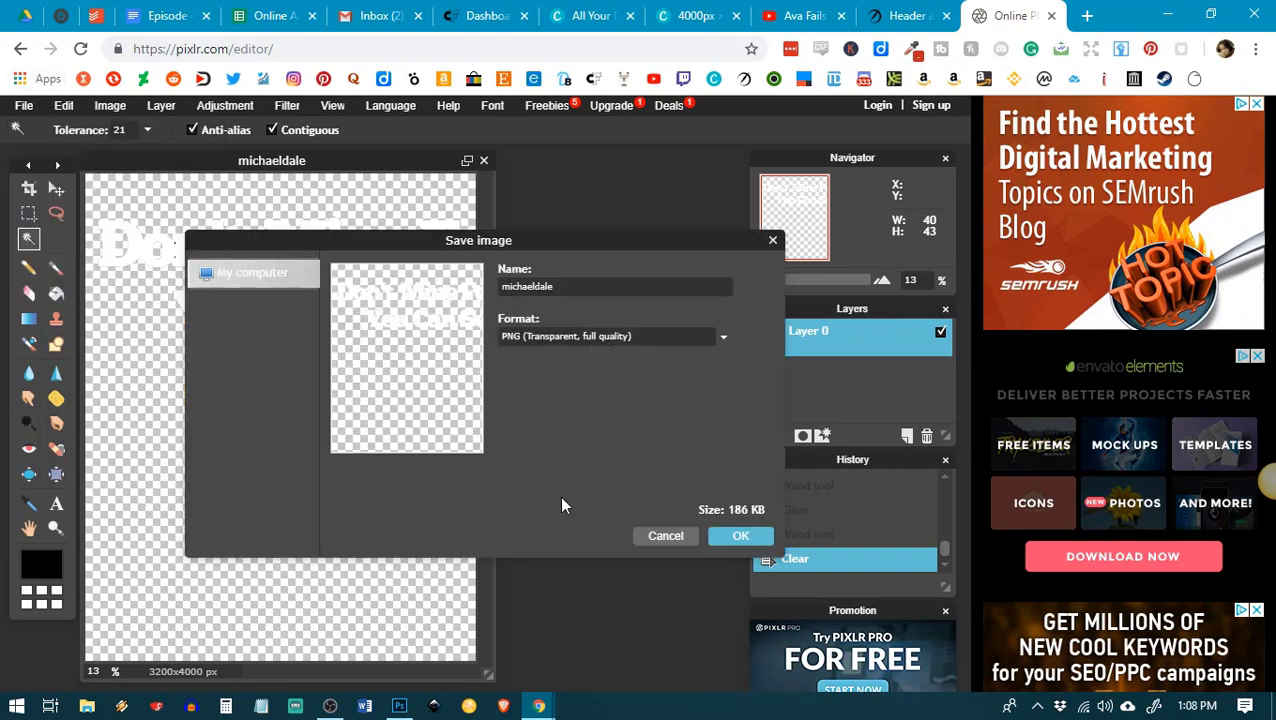
{"action": "left_click", "coordinate": [753, 538]}
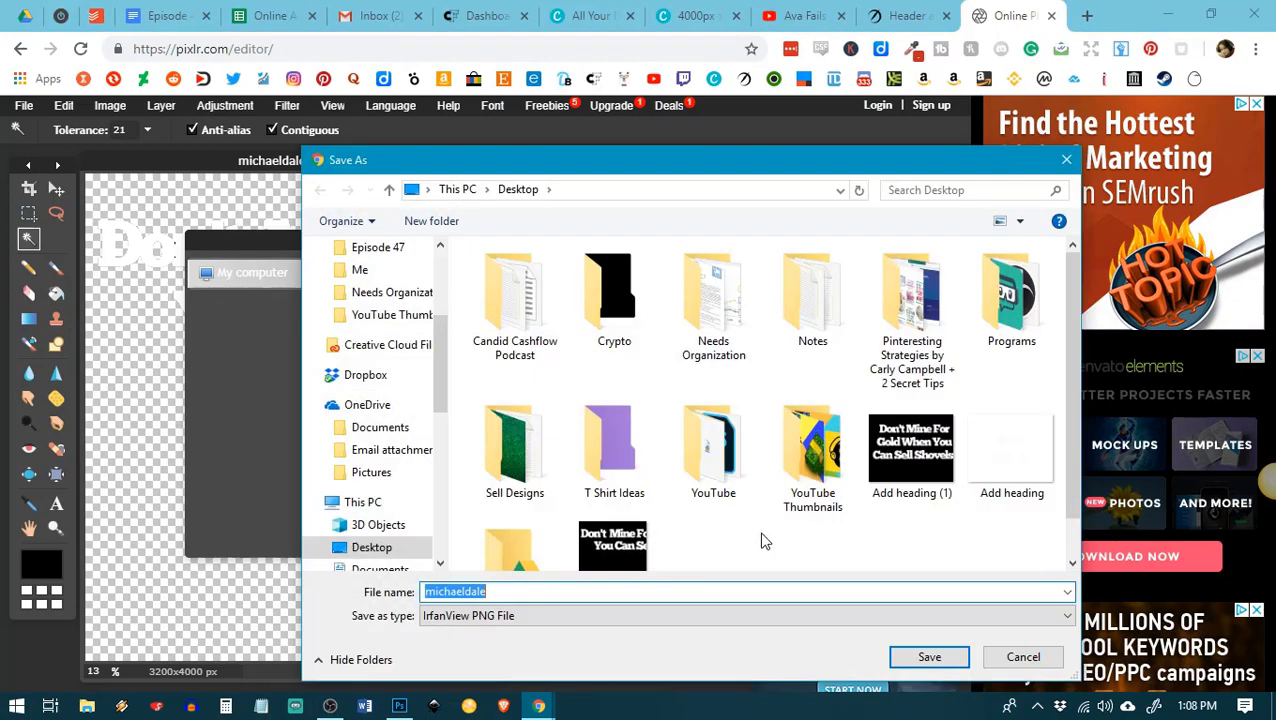
{"action": "left_click", "coordinate": [632, 553]}
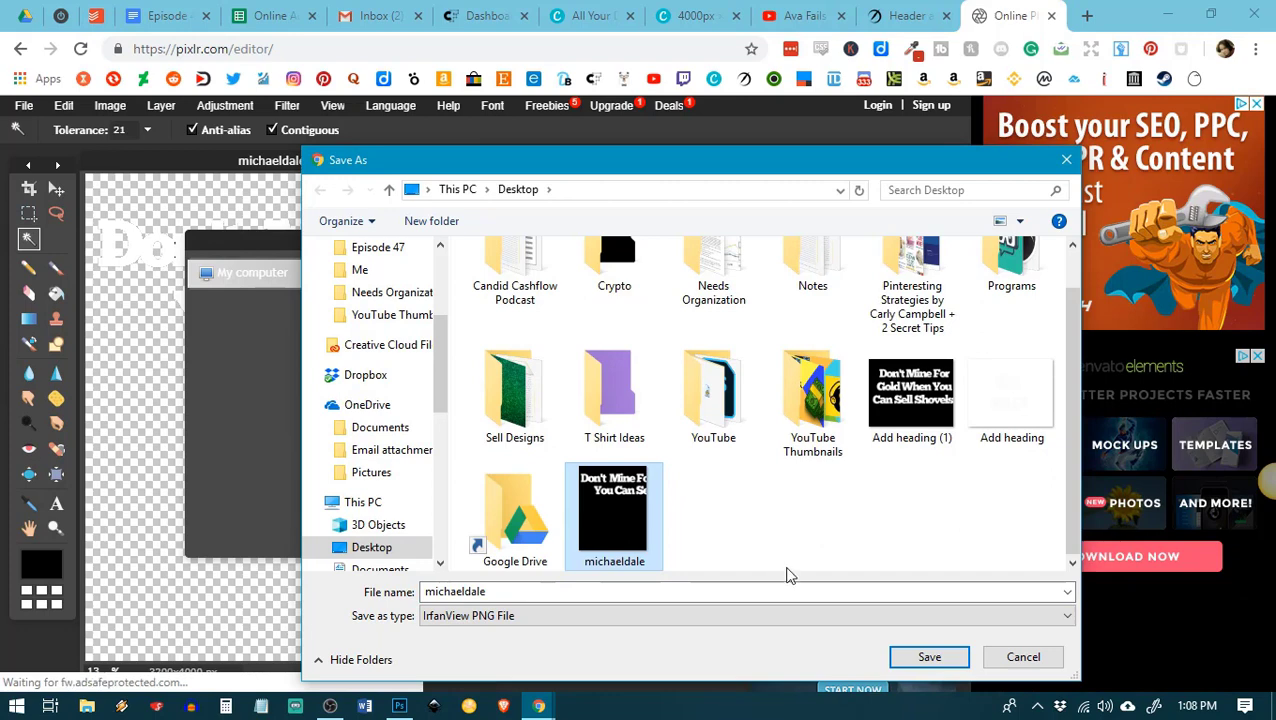
{"action": "left_click", "coordinate": [915, 663]}
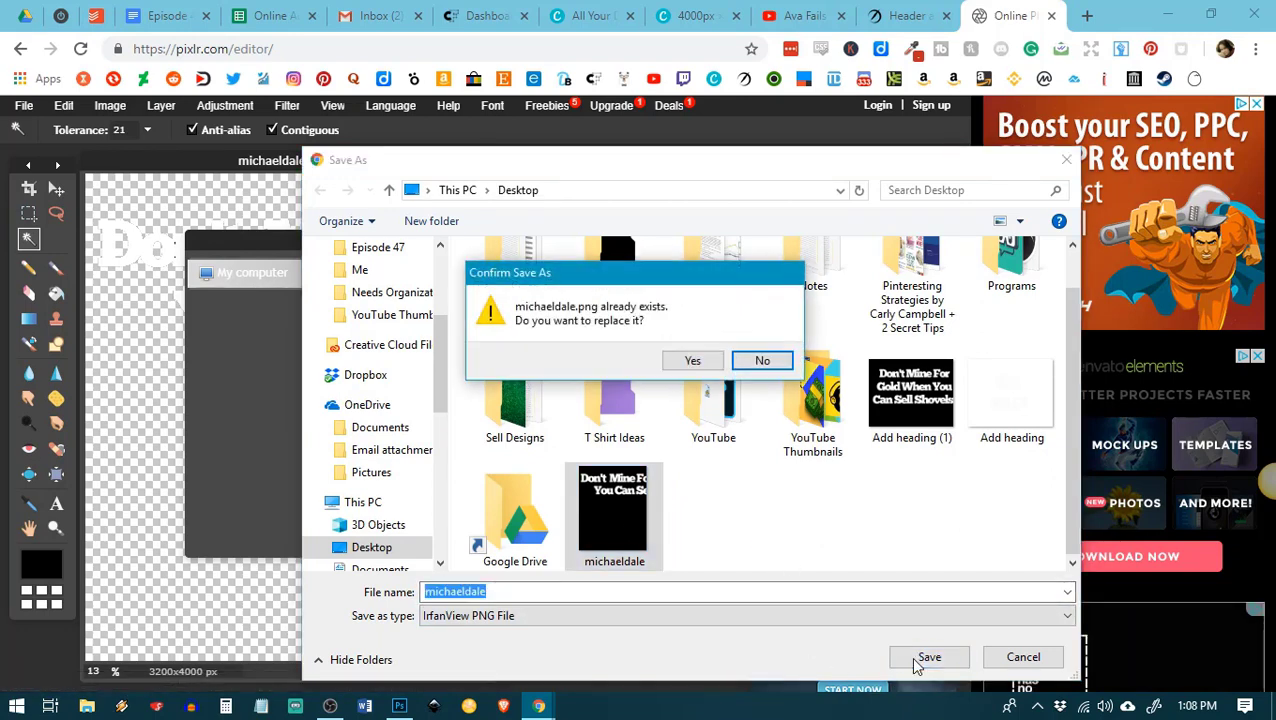
{"action": "left_click", "coordinate": [693, 362]}
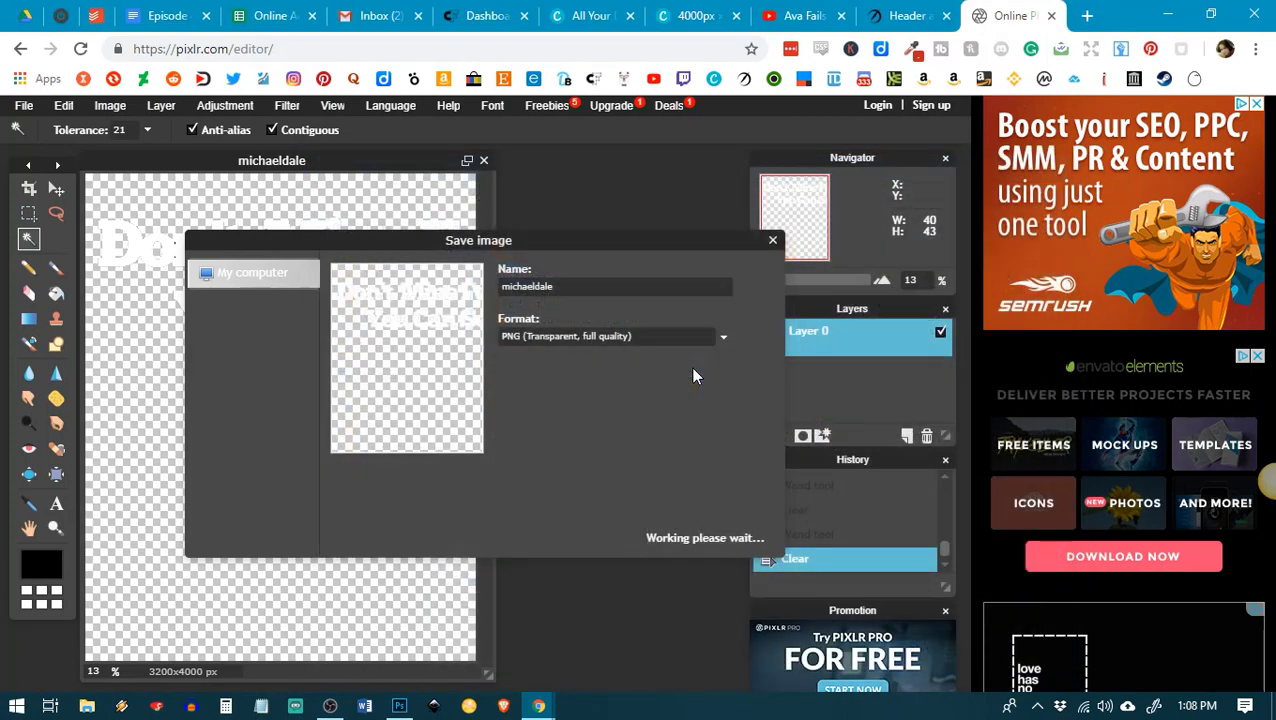
{"action": "left_click", "coordinate": [1167, 14]}
- Minimize OBS and drag the michaeldale icon into the row with the Add heading icons
{"action": "left_click", "coordinate": [912, 14]}
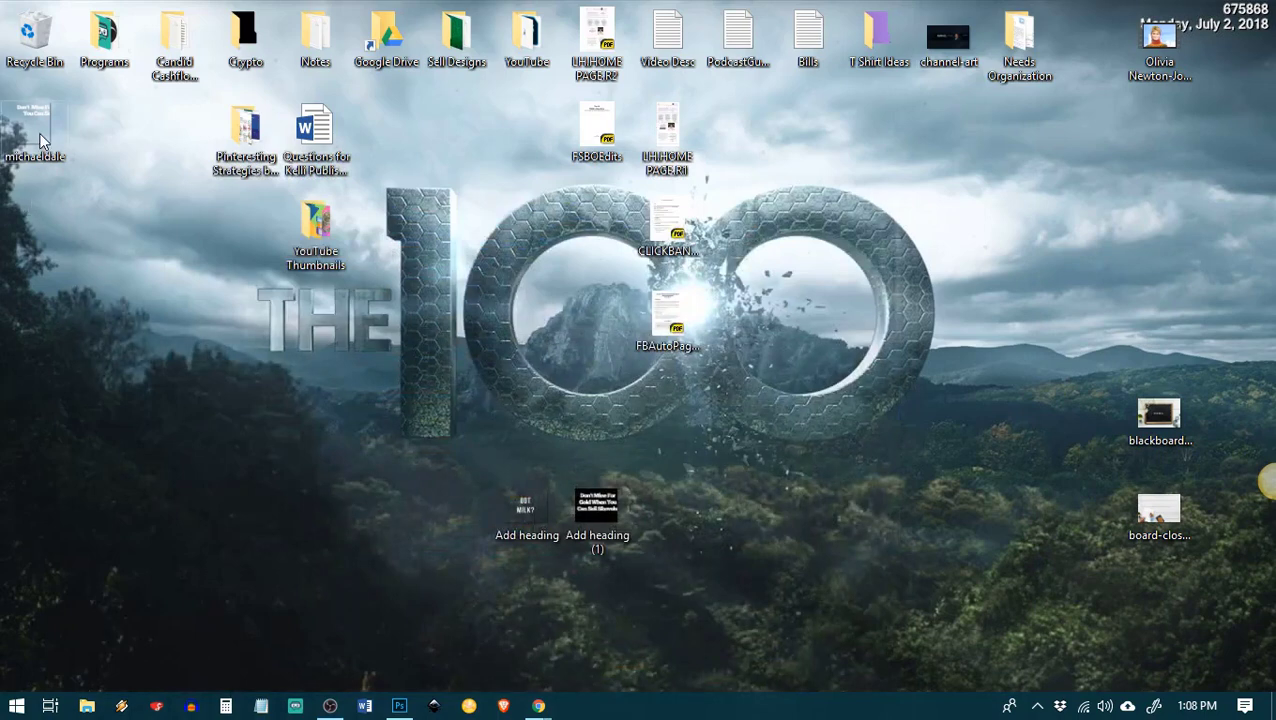
{"action": "left_click_drag", "start_coordinate": [40, 140], "coordinate": [178, 462]}
{"action": "left_click_drag", "start_coordinate": [241, 551], "coordinate": [410, 513]}
{"action": "left_click_drag", "start_coordinate": [513, 443], "coordinate": [546, 558]}
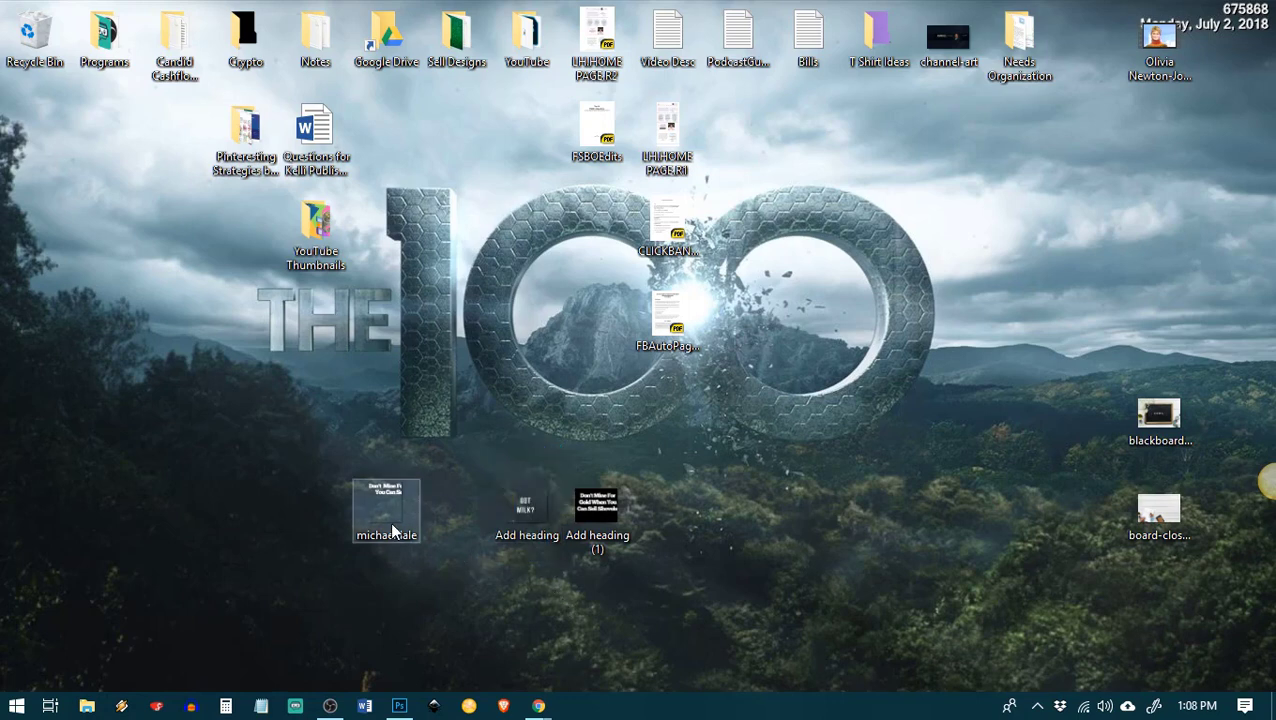
{"action": "left_click_drag", "start_coordinate": [388, 516], "coordinate": [470, 488]}
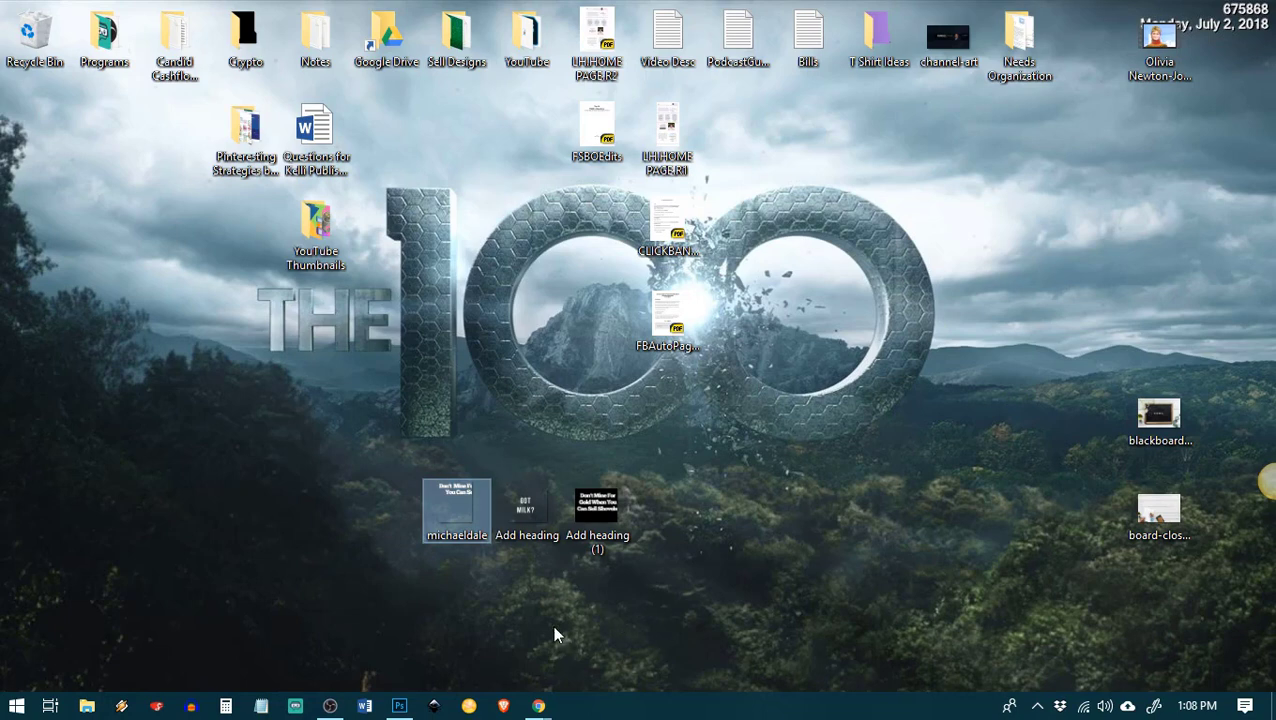
{"action": "left_click_drag", "start_coordinate": [474, 545], "coordinate": [532, 608]}
{"action": "left_click_drag", "start_coordinate": [706, 500], "coordinate": [703, 477]}
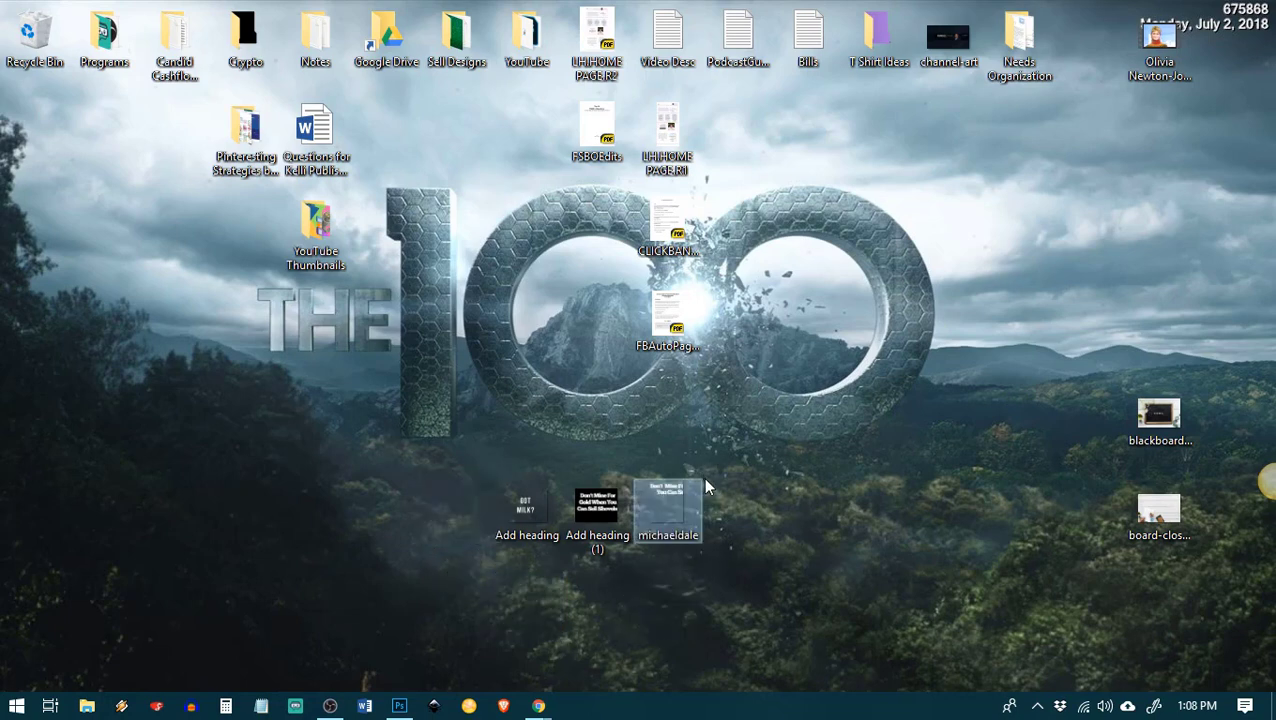
{"action": "left_click_drag", "start_coordinate": [407, 462], "coordinate": [410, 470]}
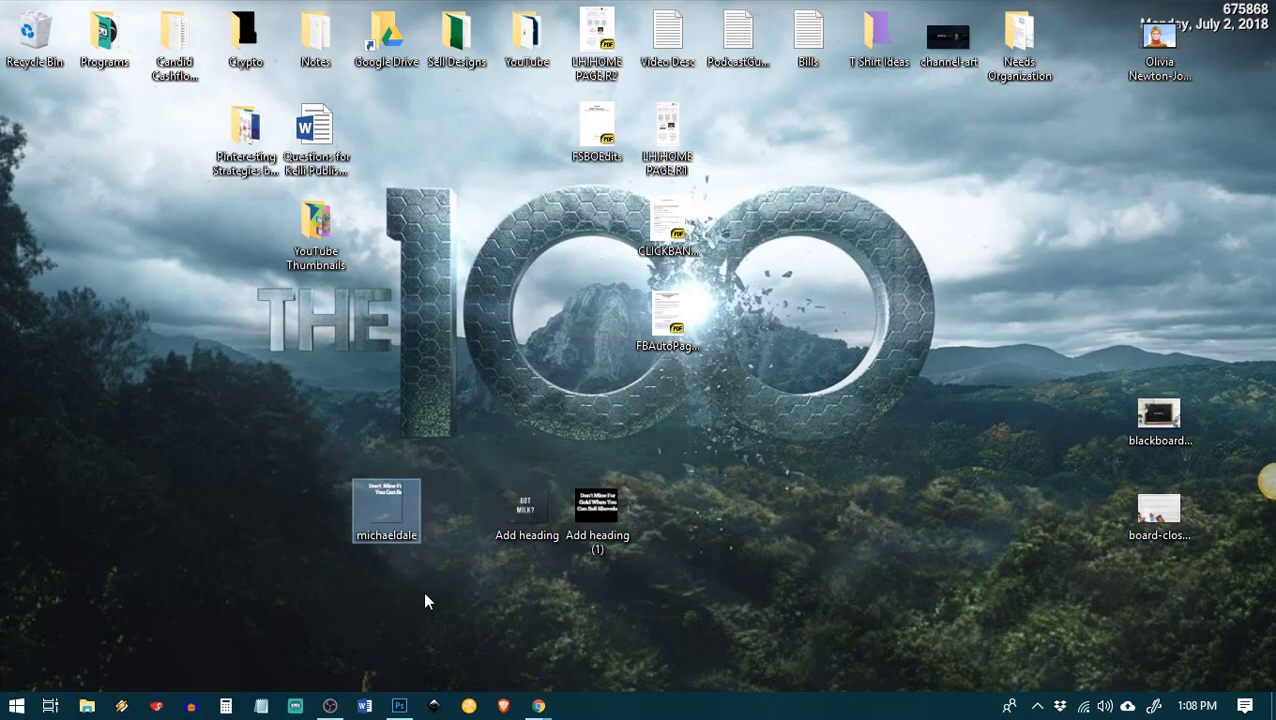
- Drag the Add heading (1) desktop icon up above the michaeldale and Add heading icons
{"action": "mouse_move", "coordinate": [330, 706]}
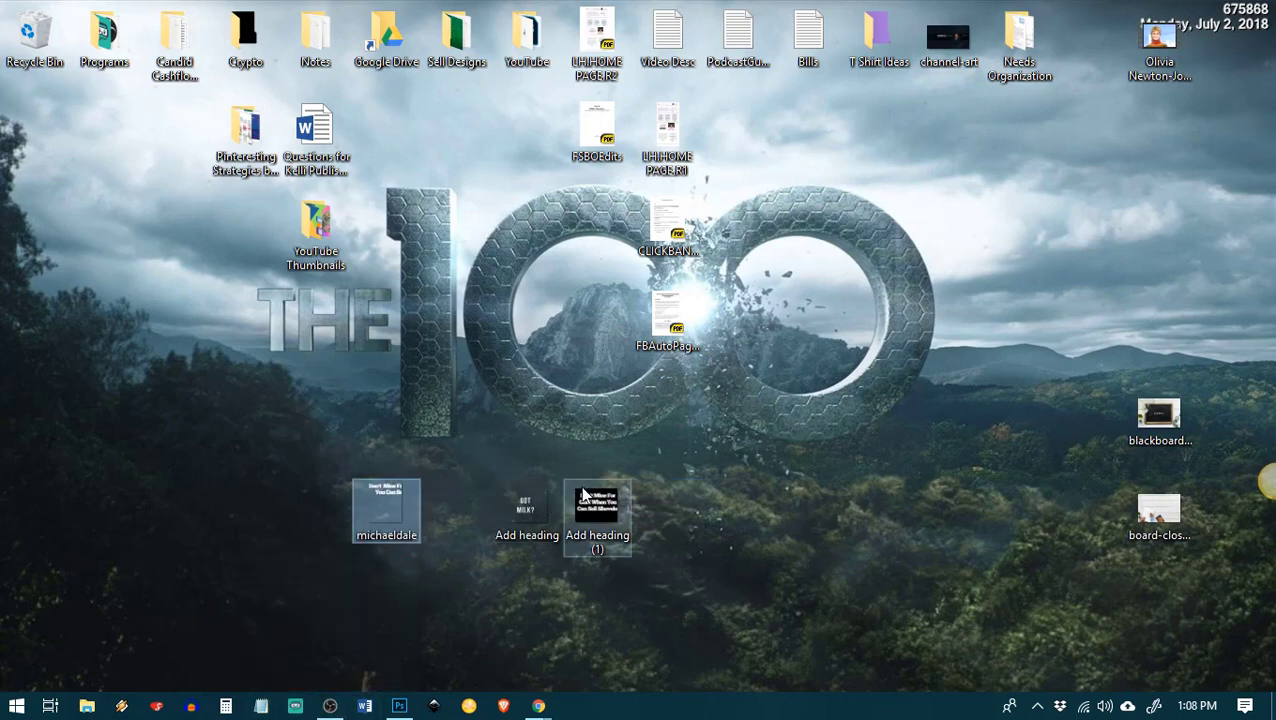
{"action": "left_click_drag", "start_coordinate": [600, 512], "coordinate": [495, 470]}
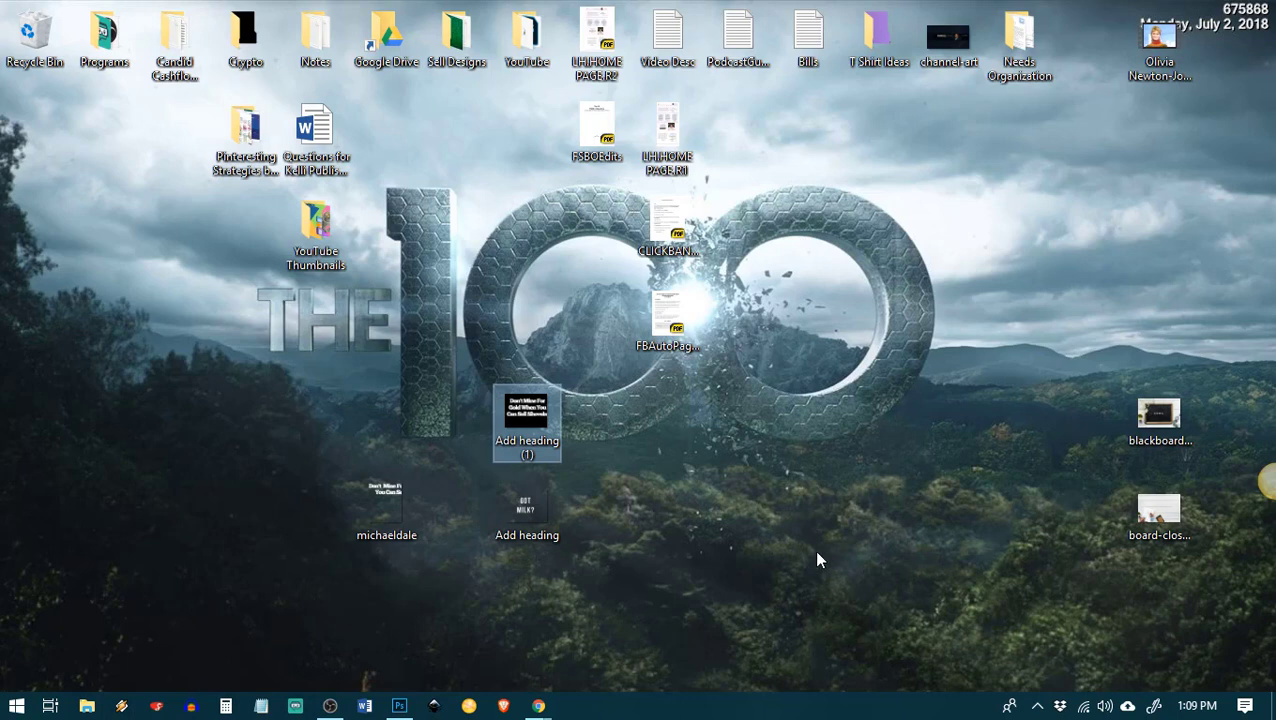
{"action": "mouse_move", "coordinate": [330, 706]}
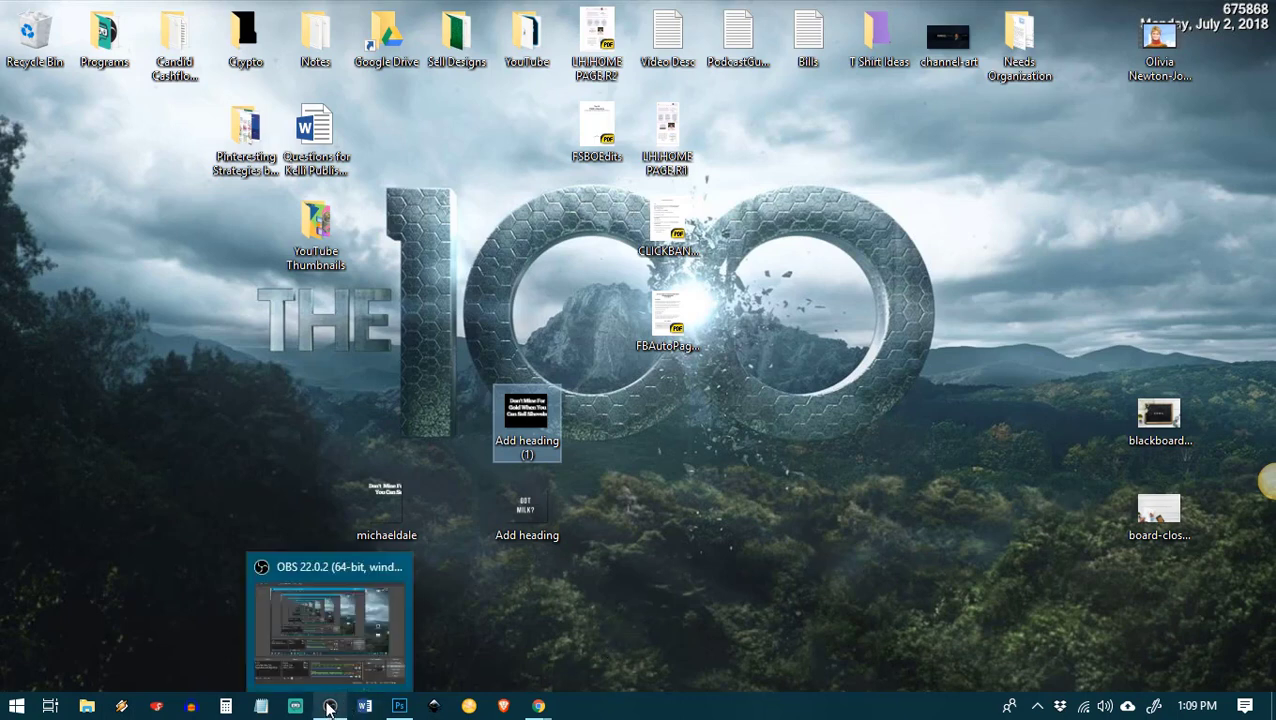